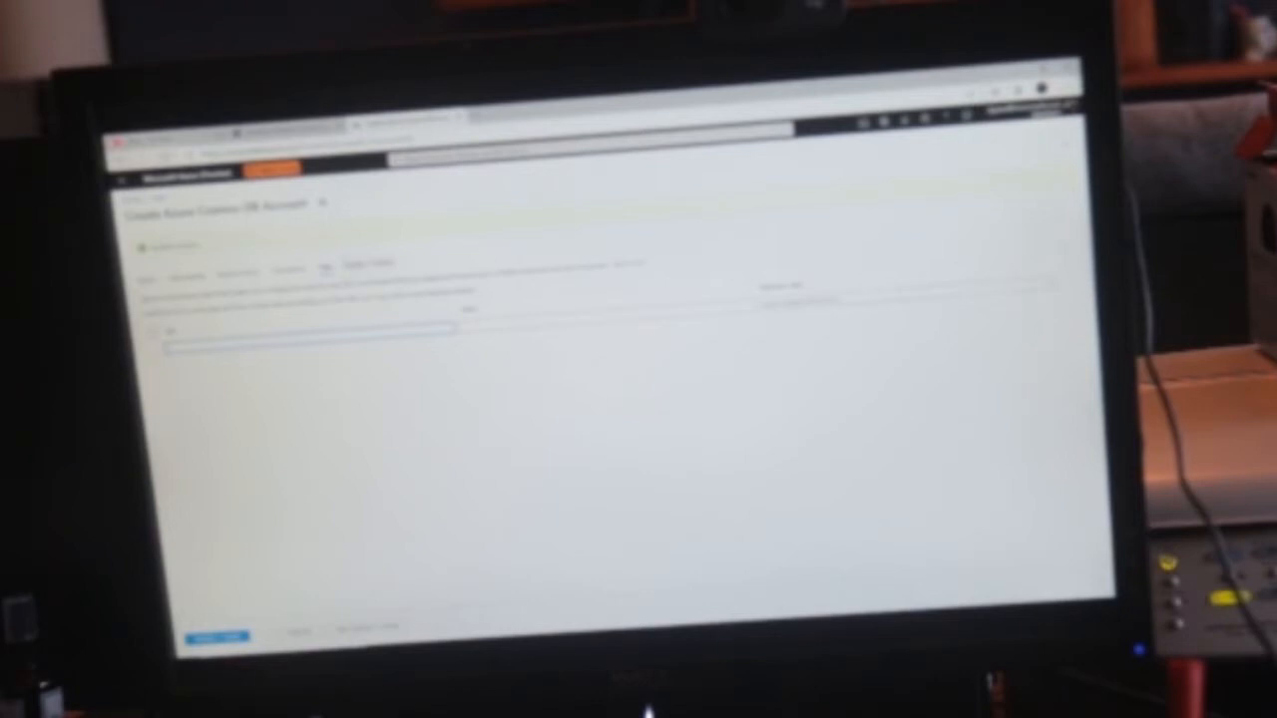
- Switch to Camtasia and append the second screen recording directly after the first clip on the timeline
key(alt+Tab)
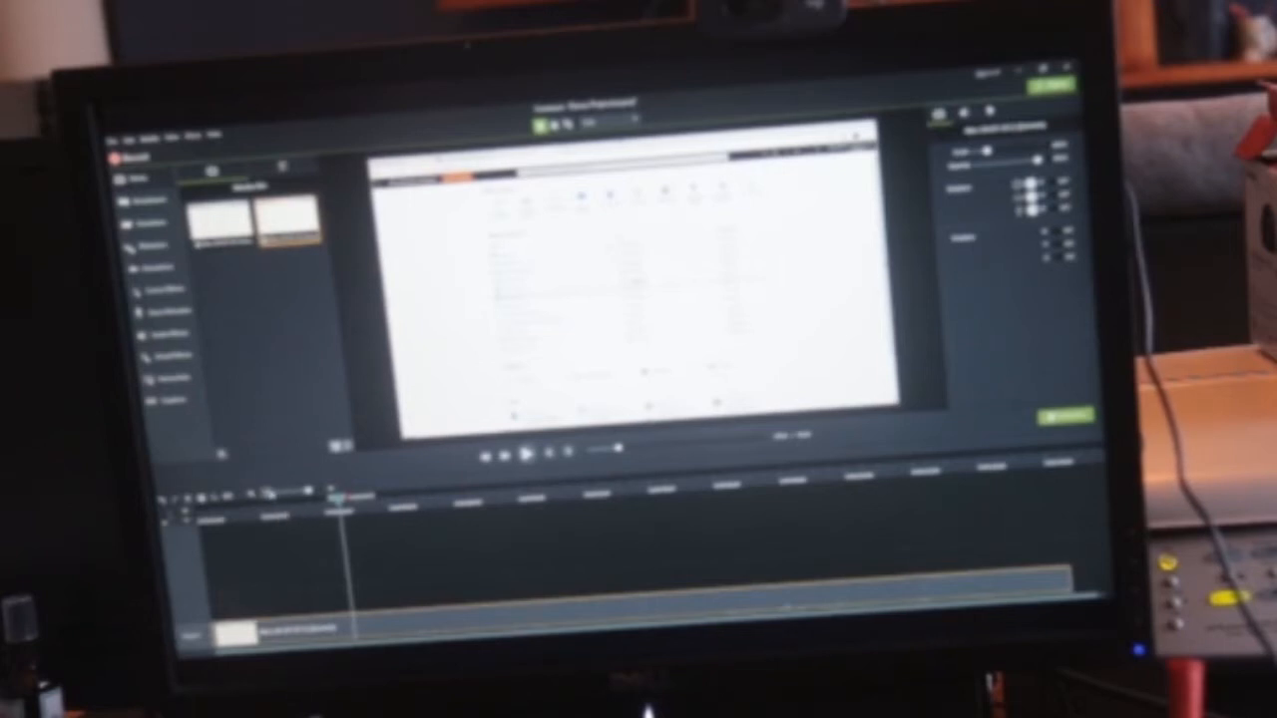
click(267, 494)
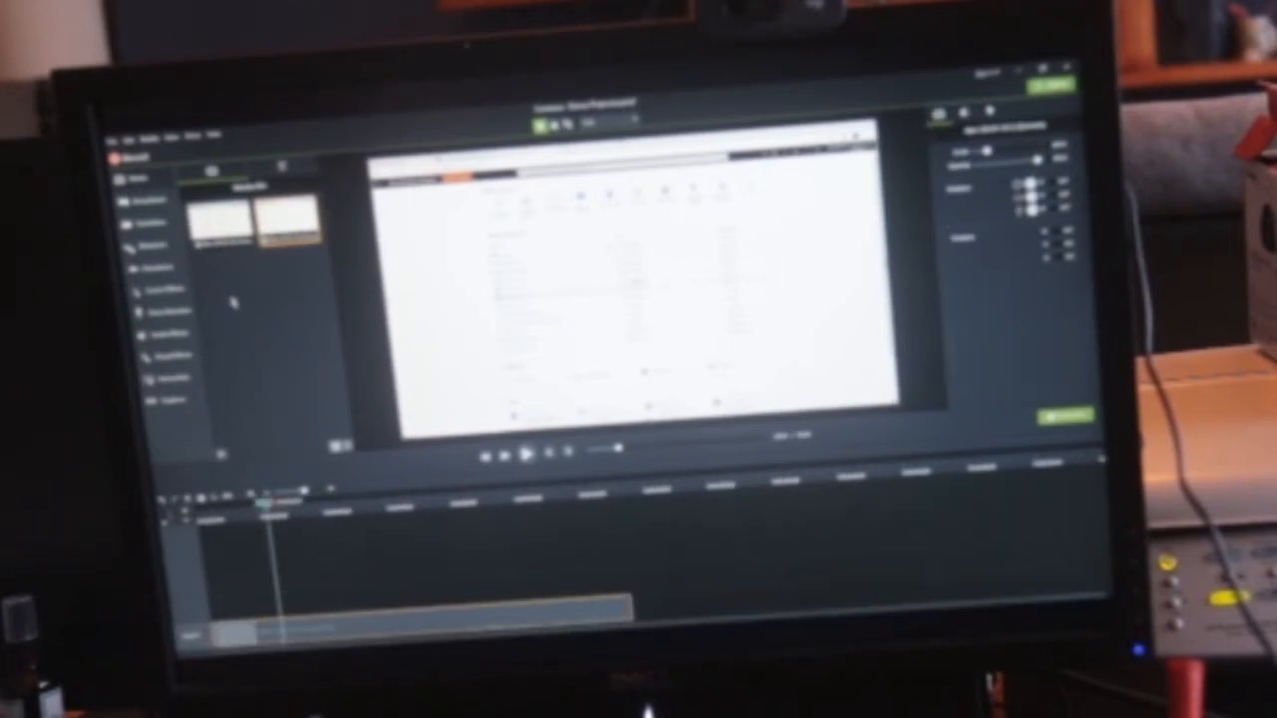
drag(222, 237, 304, 610)
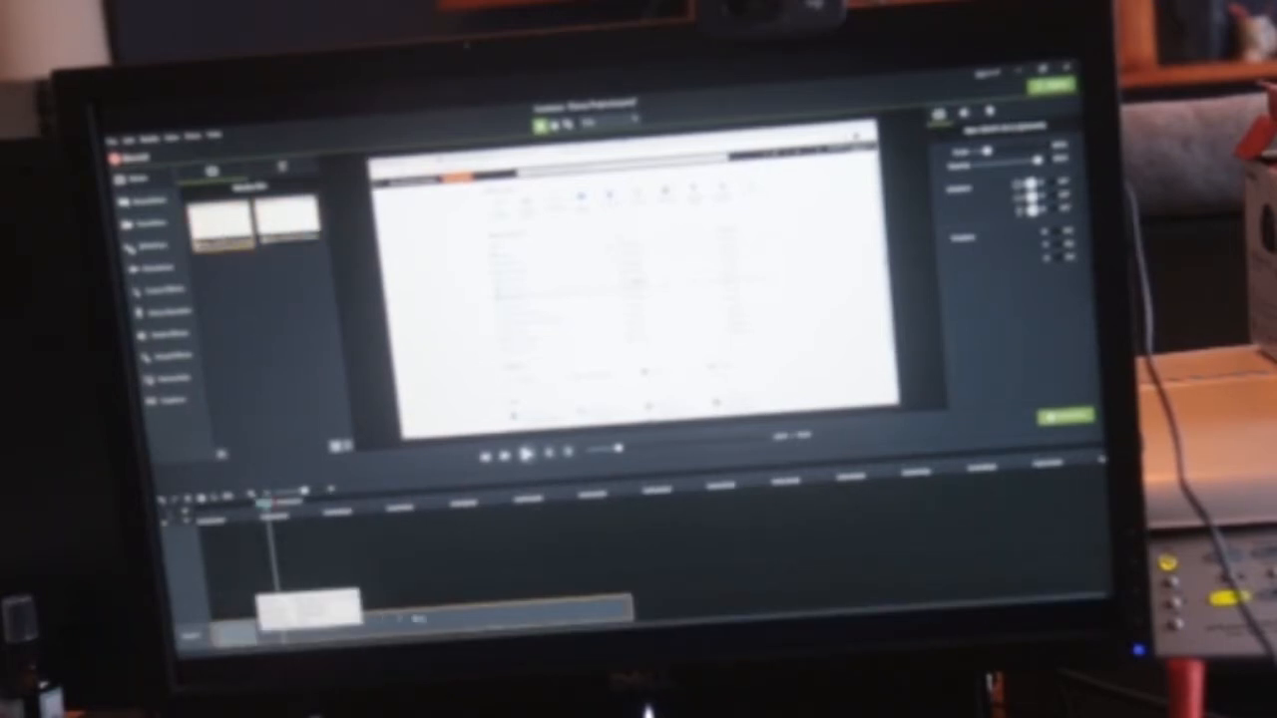
click(291, 222)
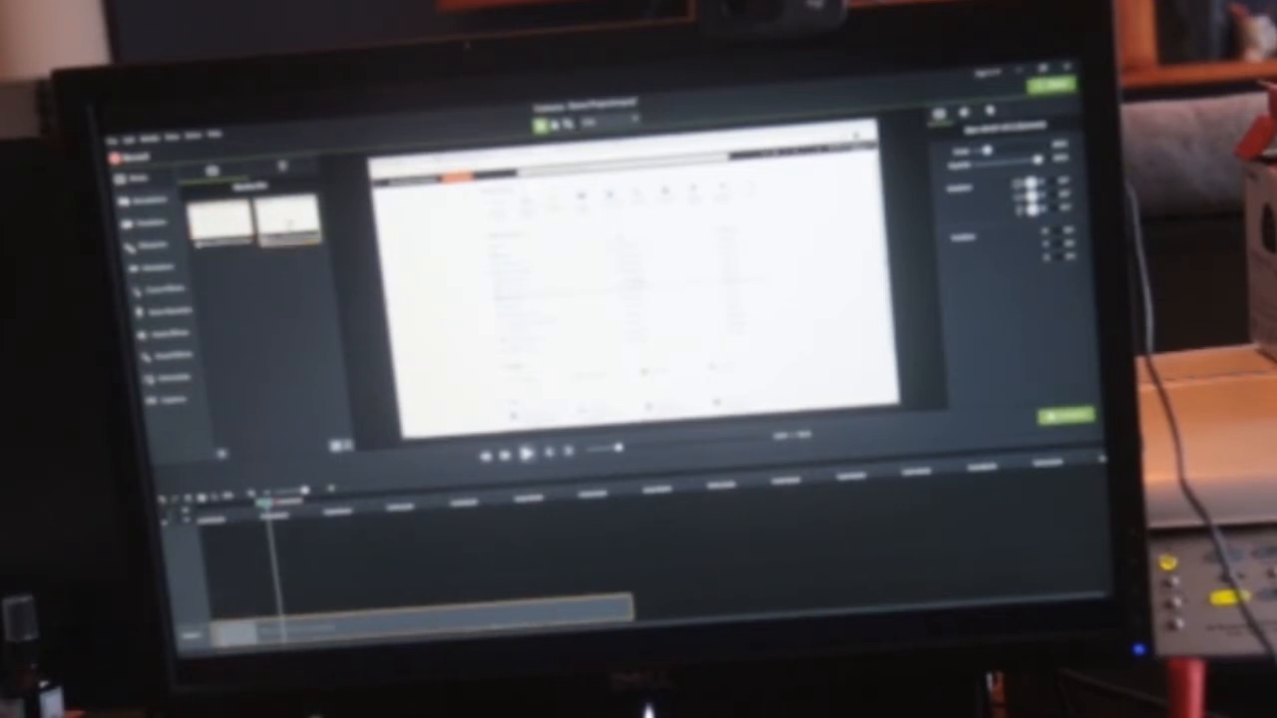
drag(290, 222, 646, 603)
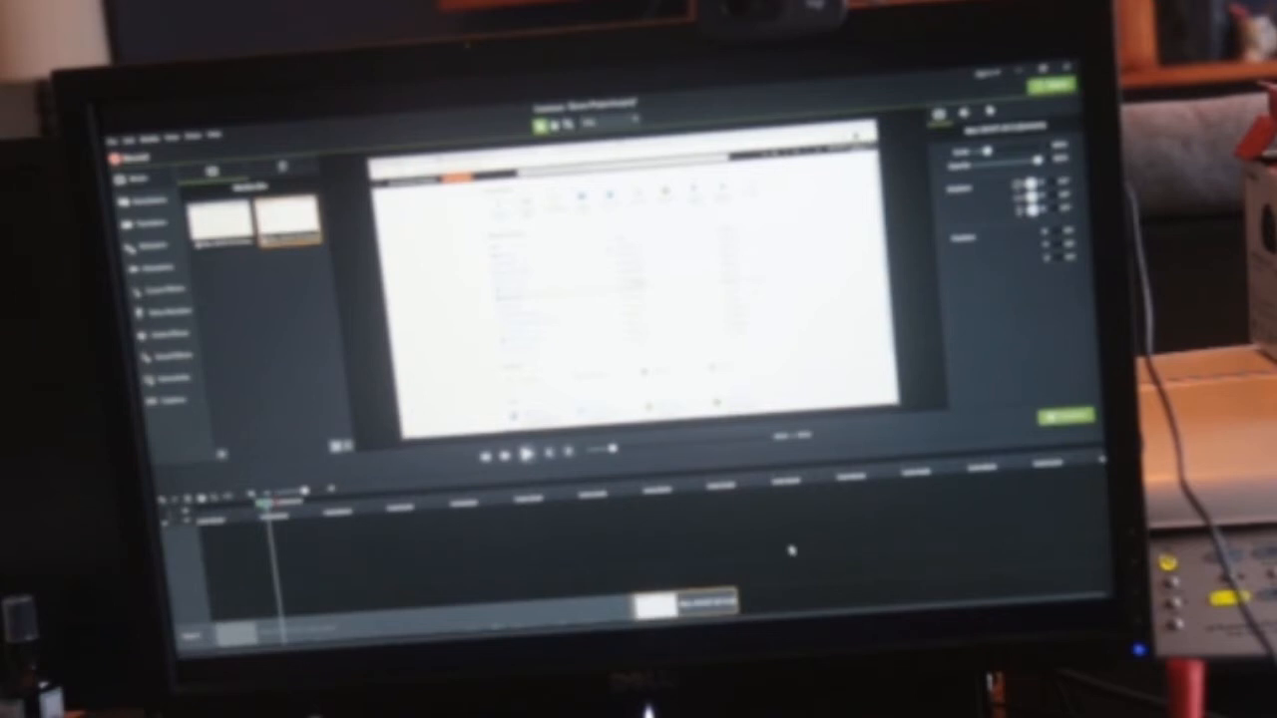
- Add a transition at the join between the two recordings and play the timeline across it
click(608, 495)
click(608, 491)
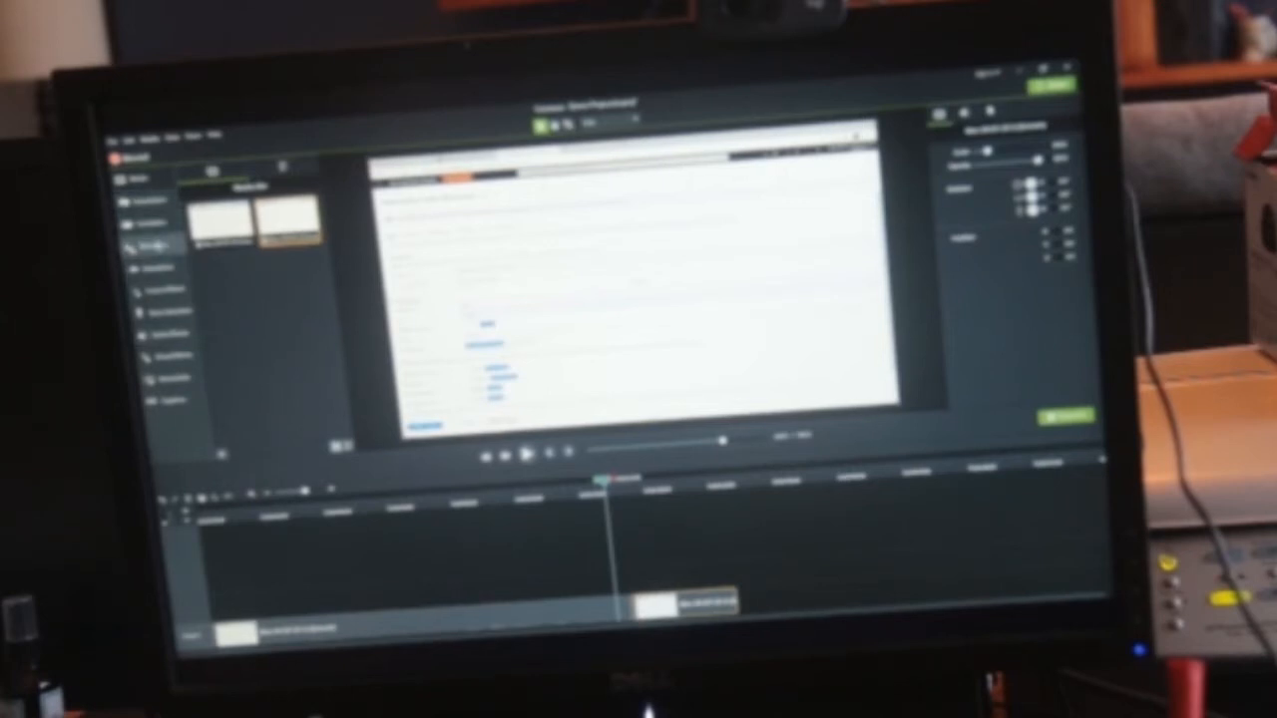
click(153, 224)
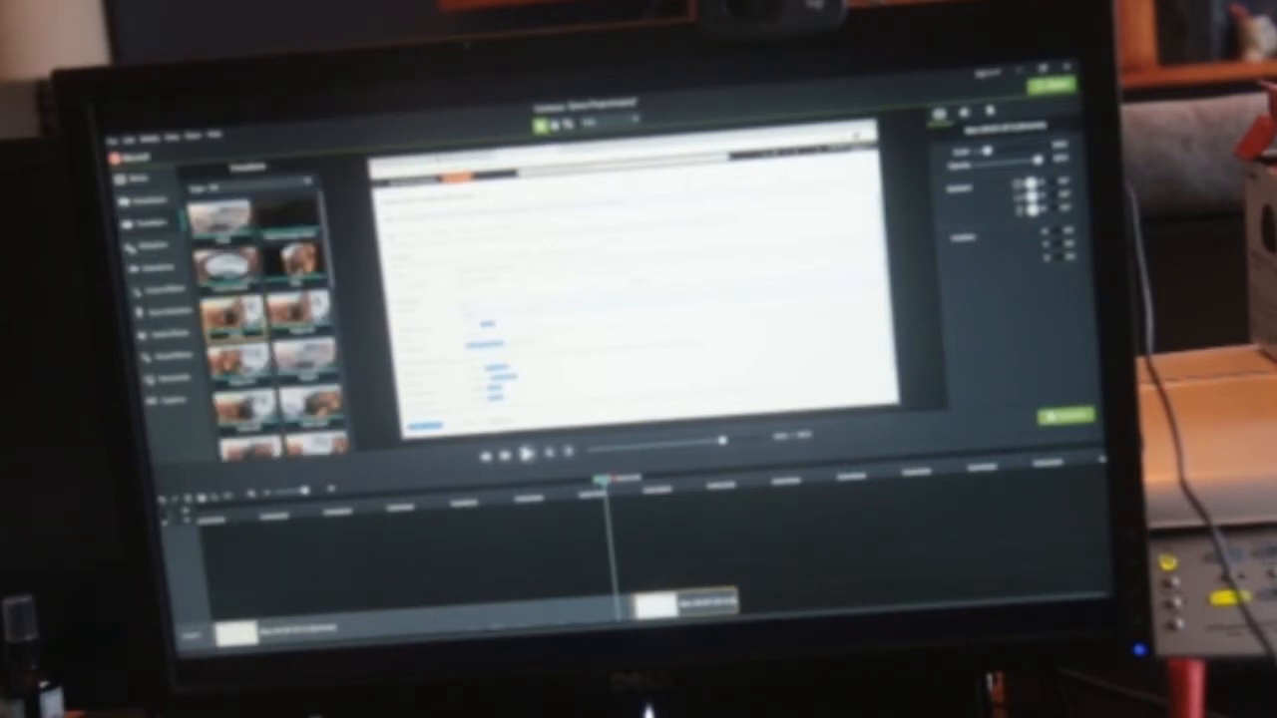
drag(239, 367, 639, 606)
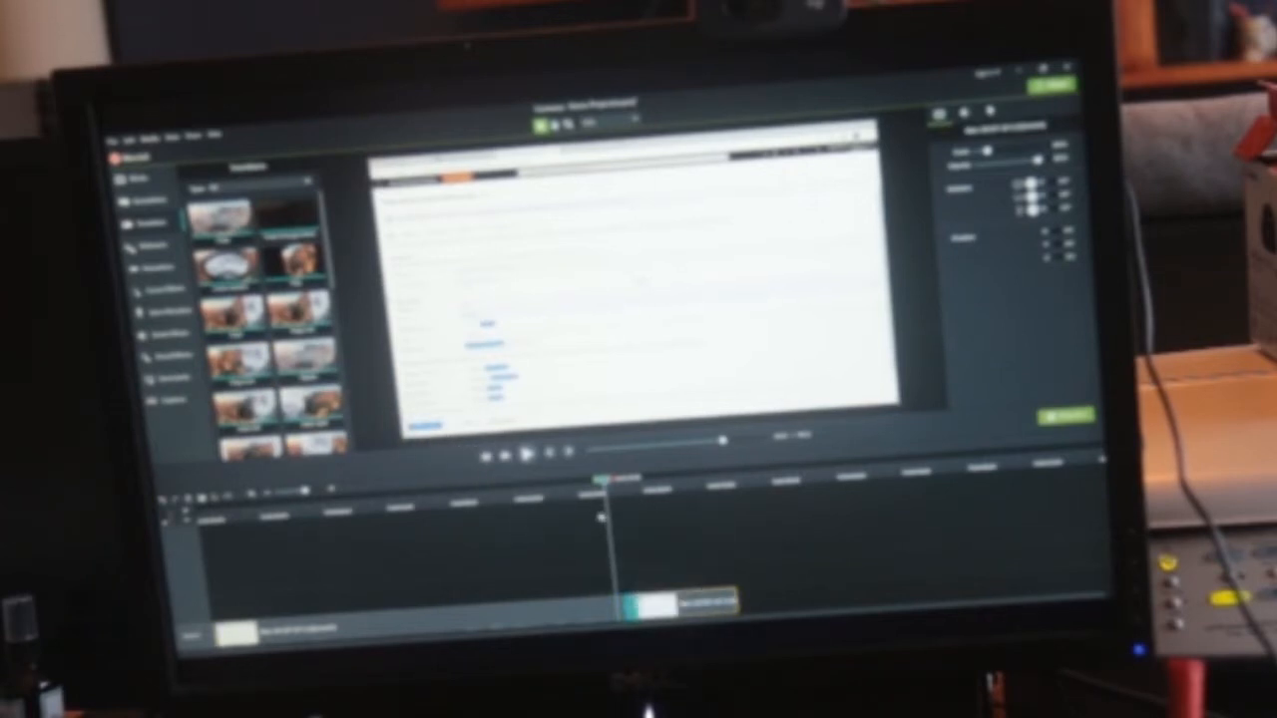
click(574, 492)
click(585, 492)
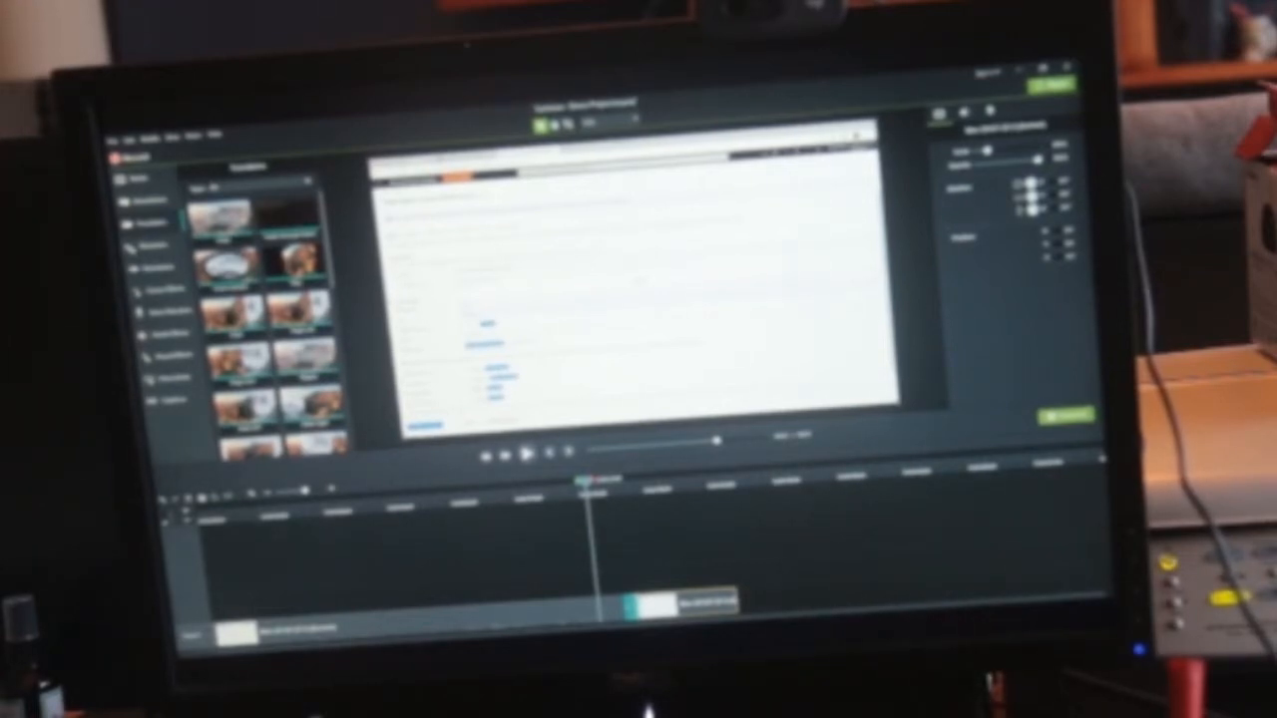
click(526, 454)
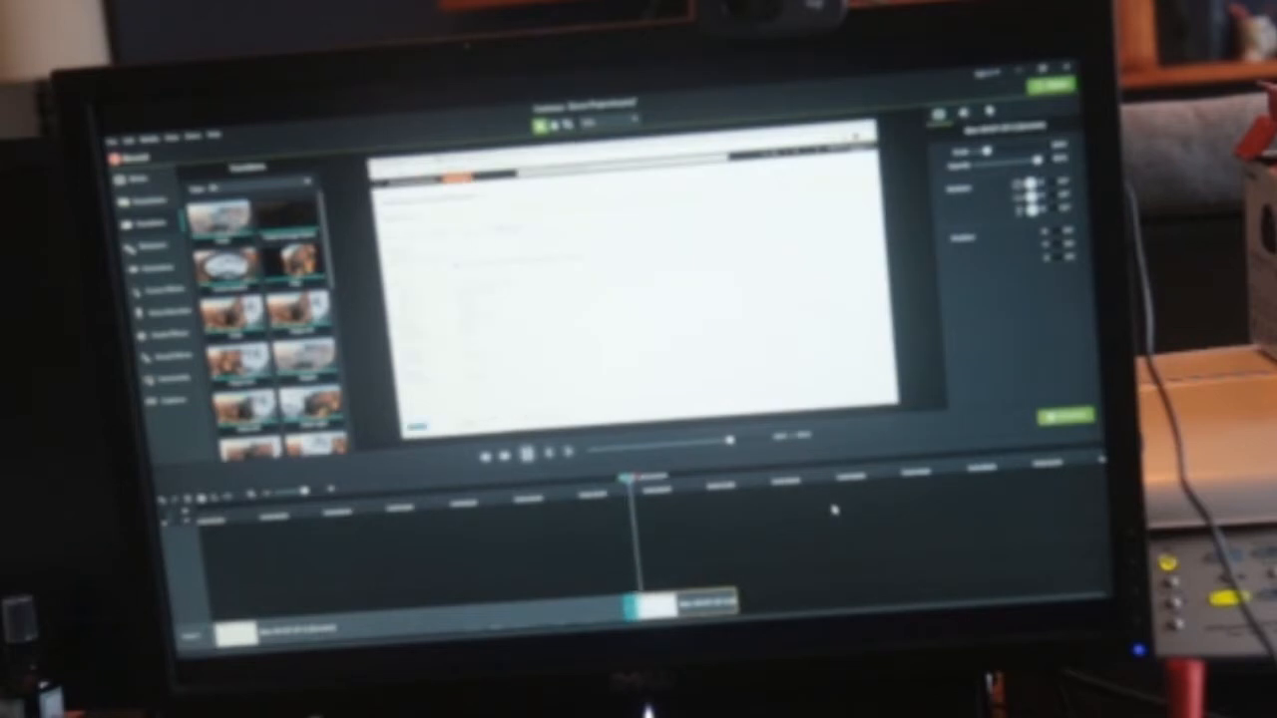
click(528, 455)
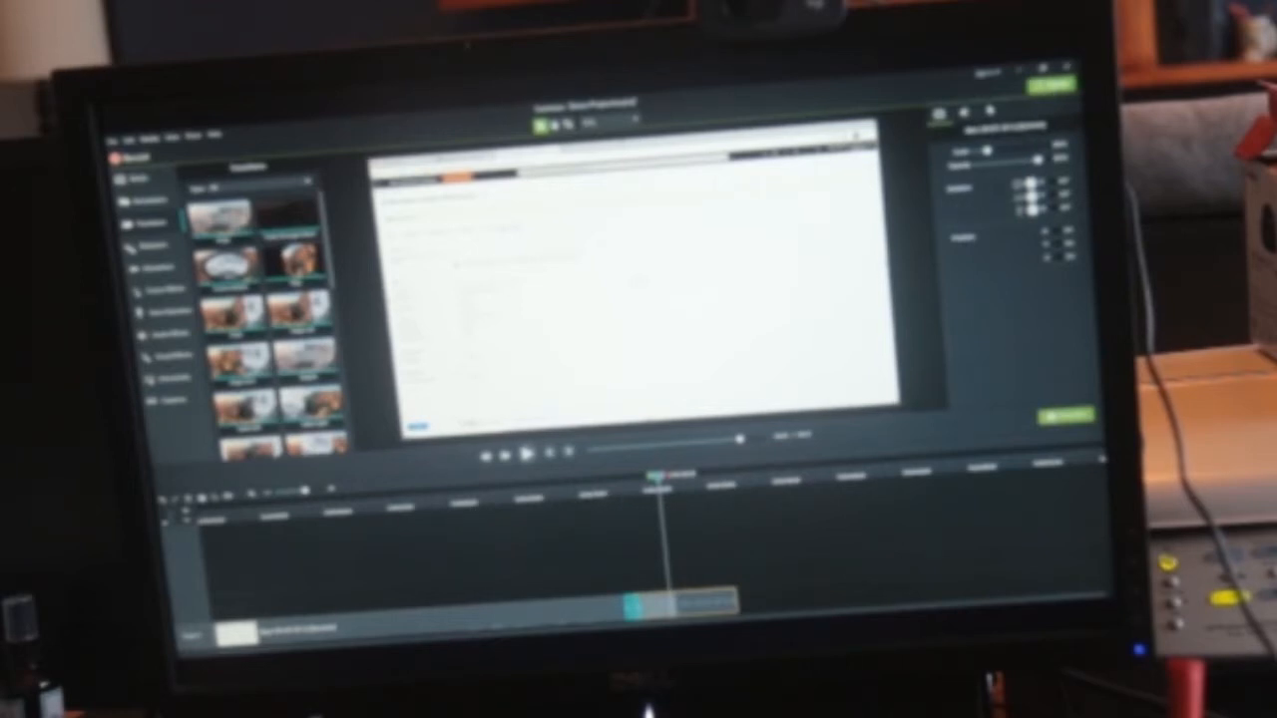
- Start exporting the project to a local file using the custom production settings
click(1054, 89)
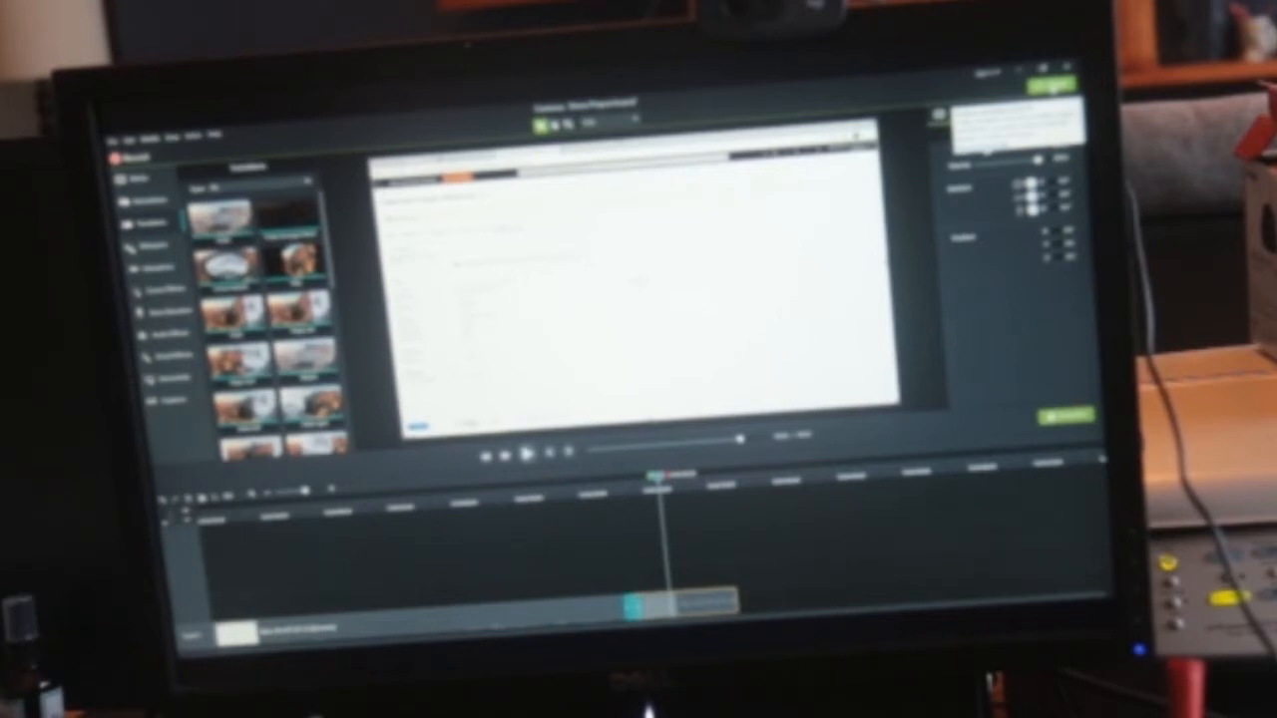
click(1053, 90)
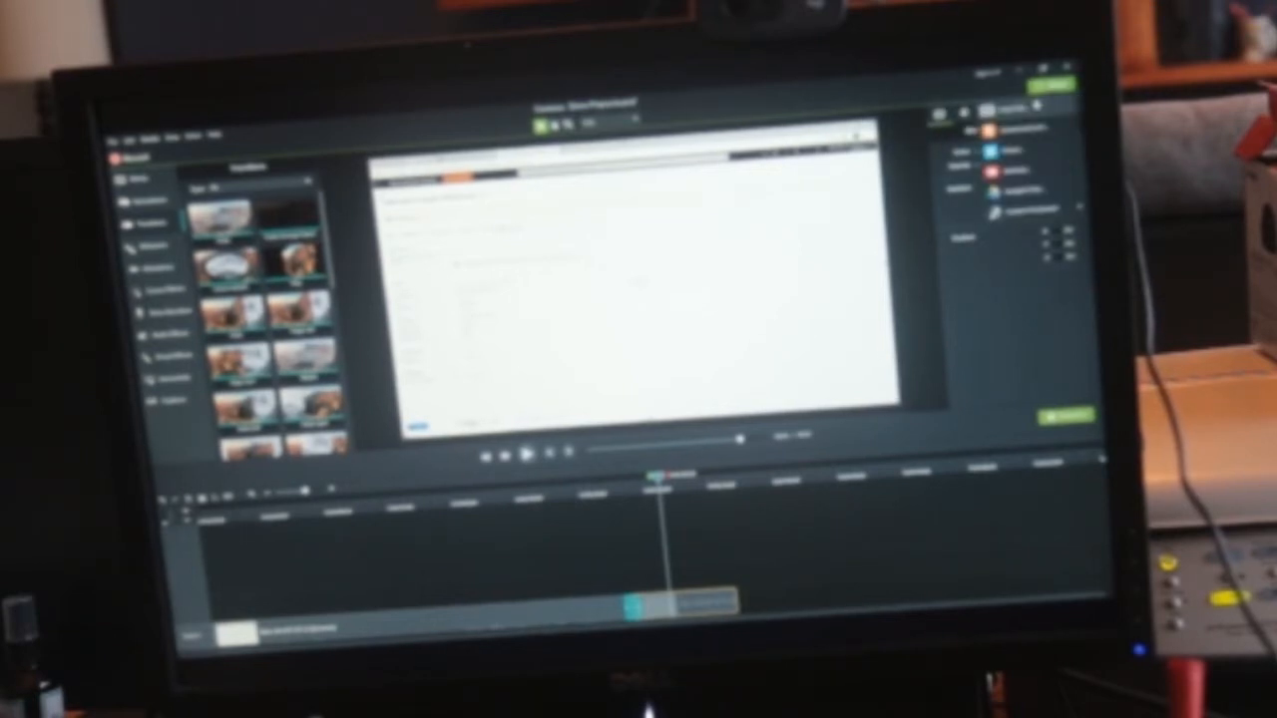
click(1030, 106)
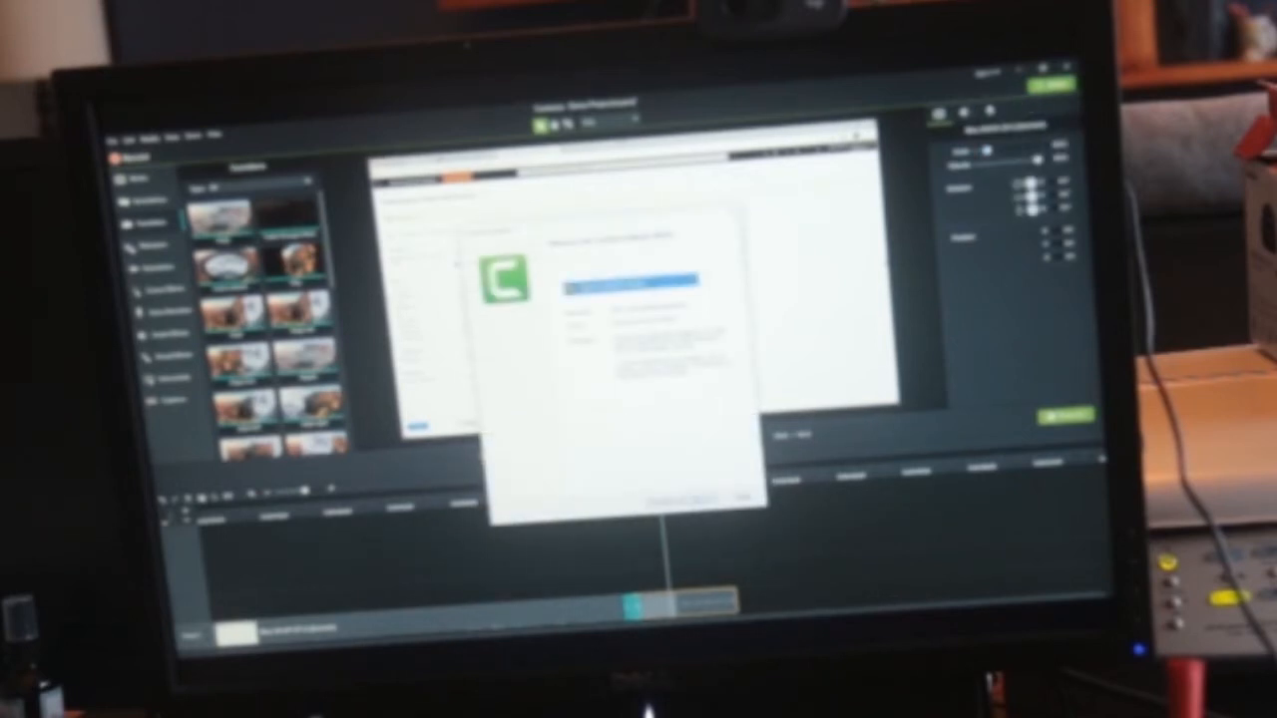
click(669, 284)
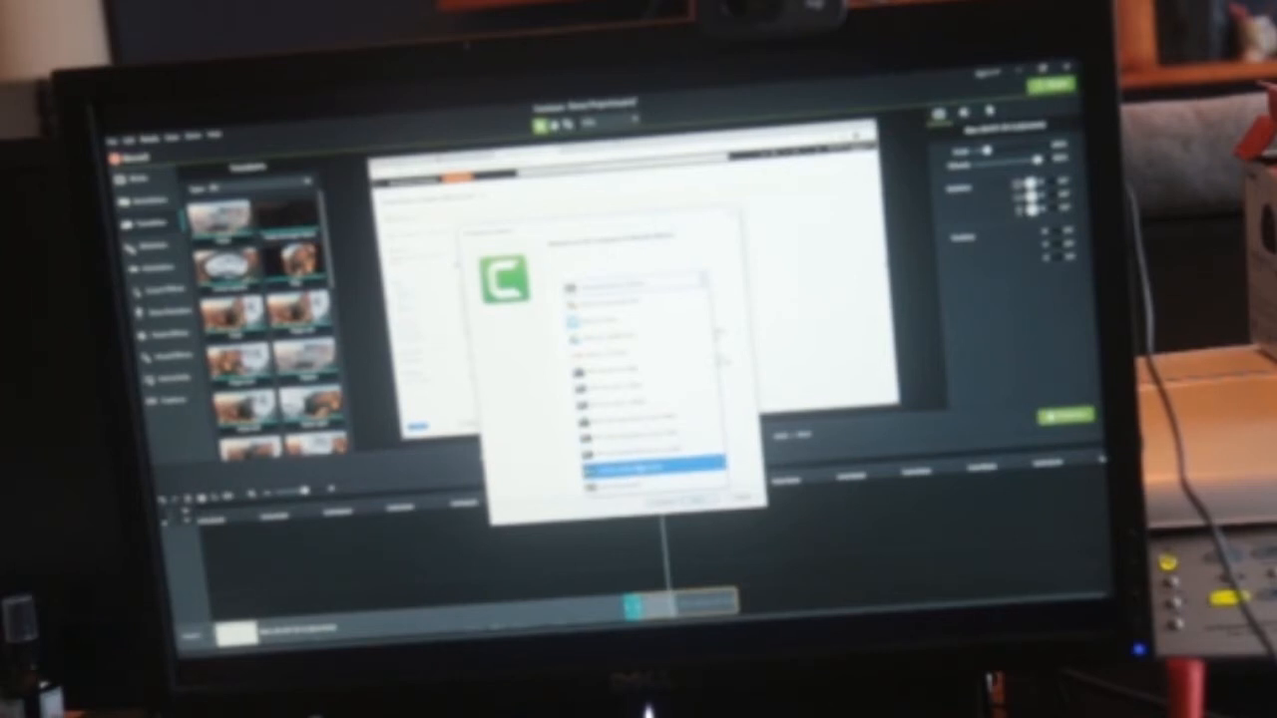
click(646, 467)
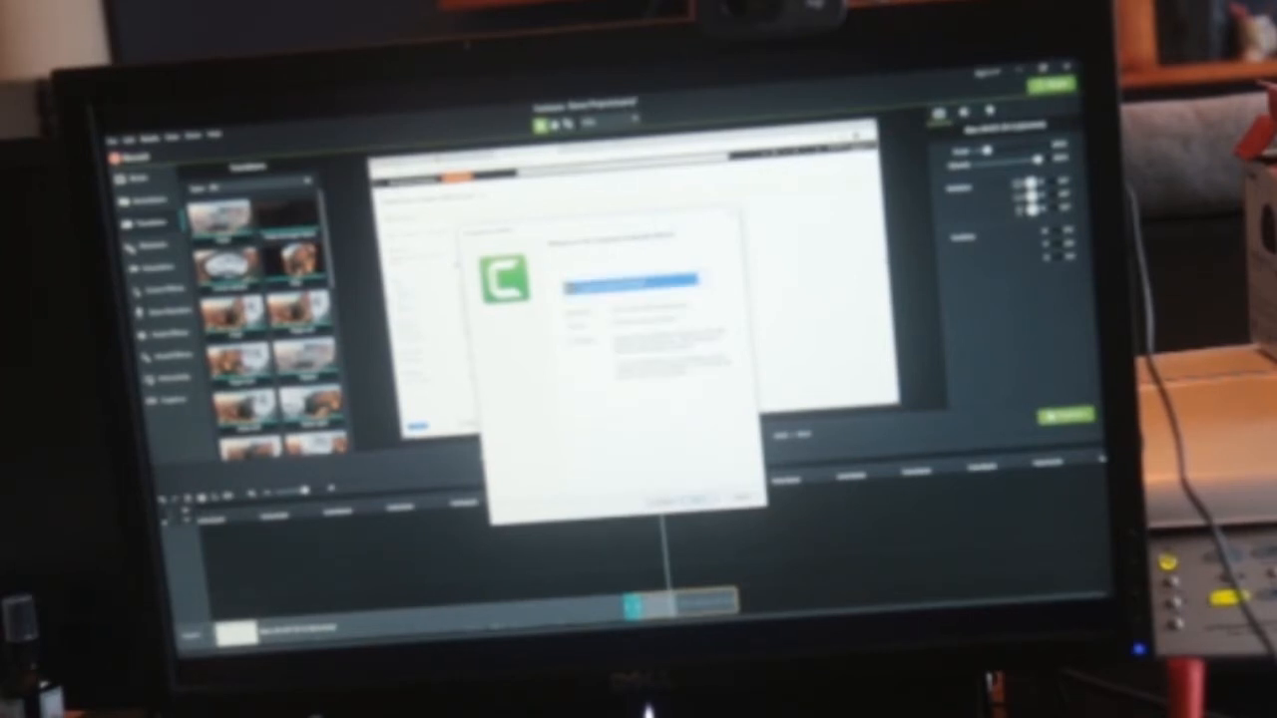
click(699, 498)
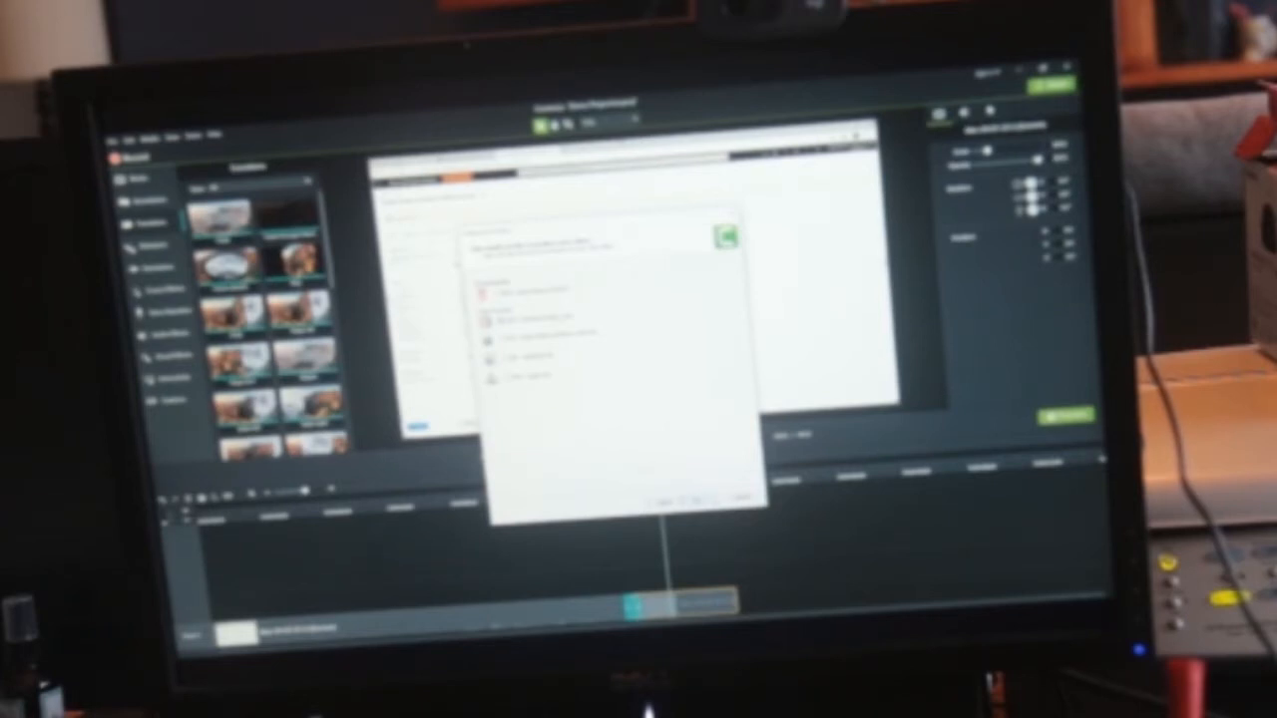
- Accept the offered format, encoding, size and video options in the production wizard and select the production name for editing
click(698, 499)
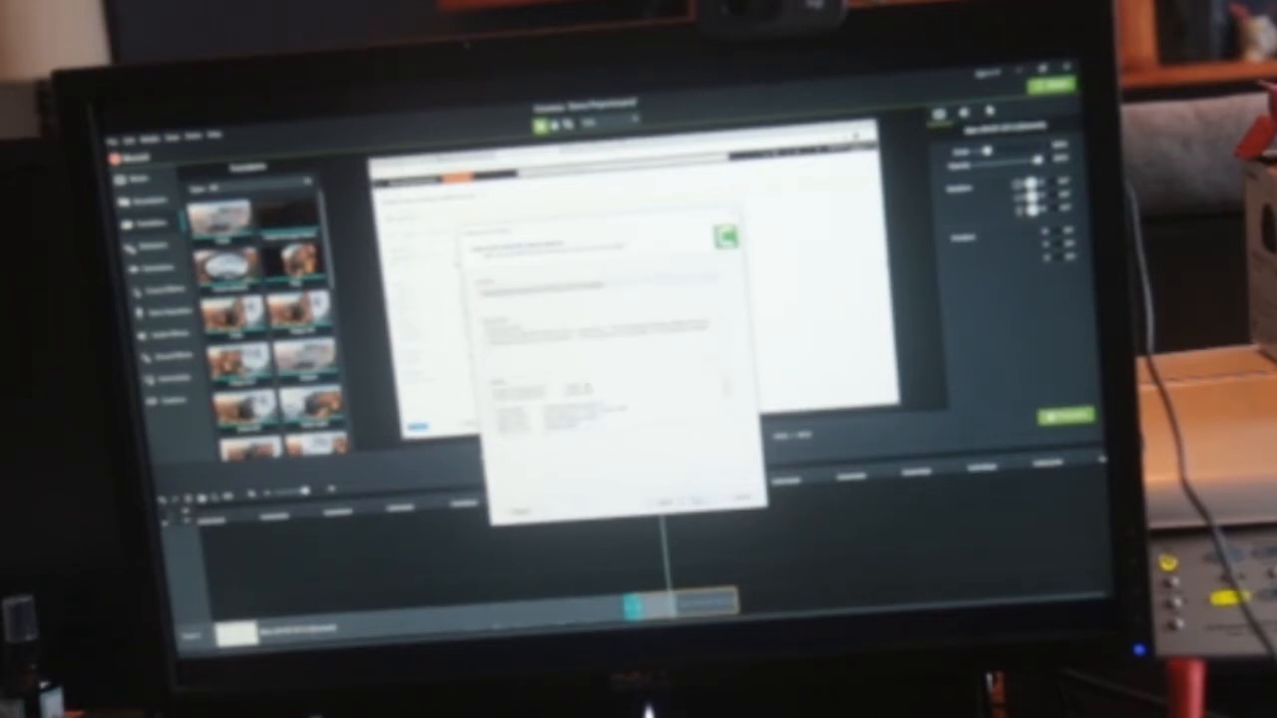
click(698, 499)
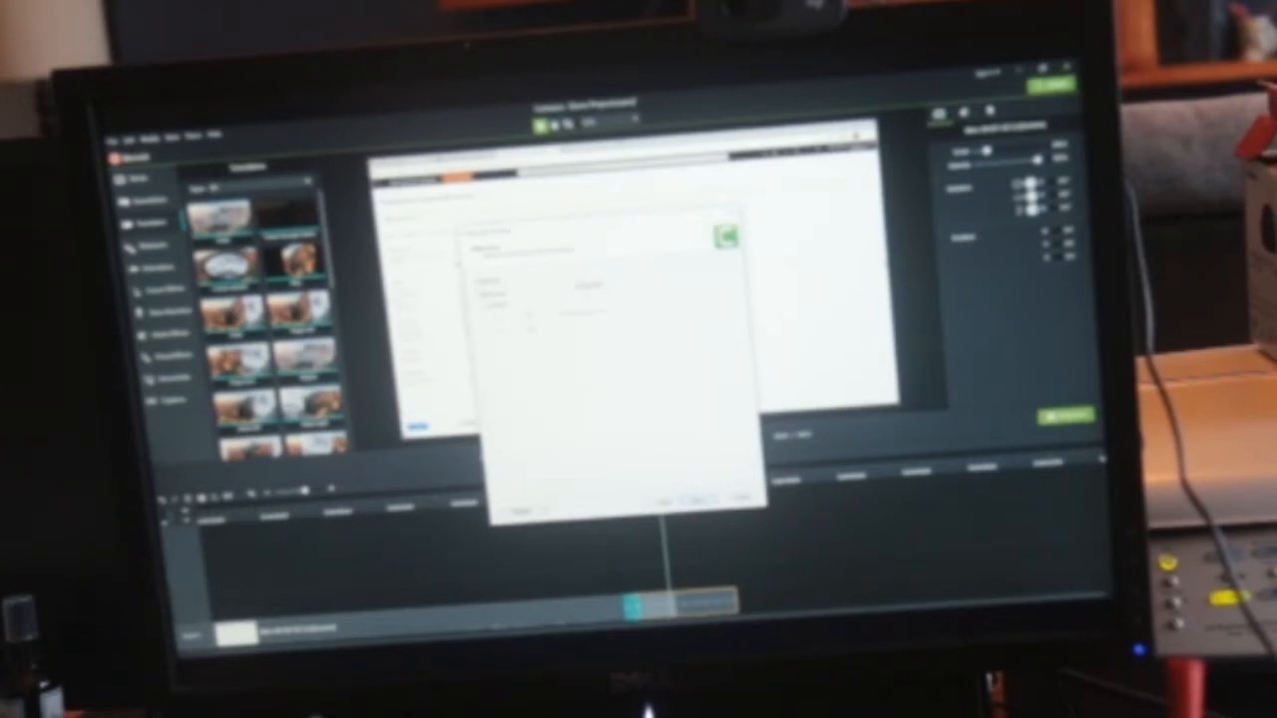
click(698, 500)
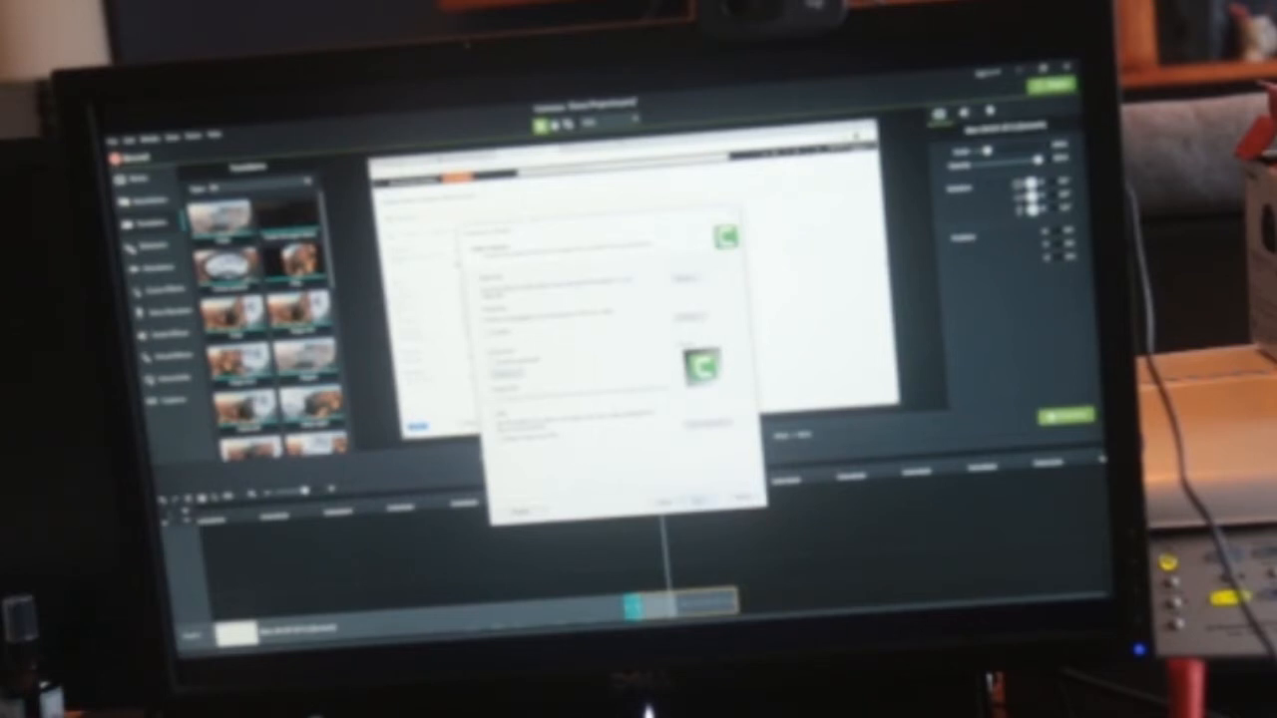
click(699, 500)
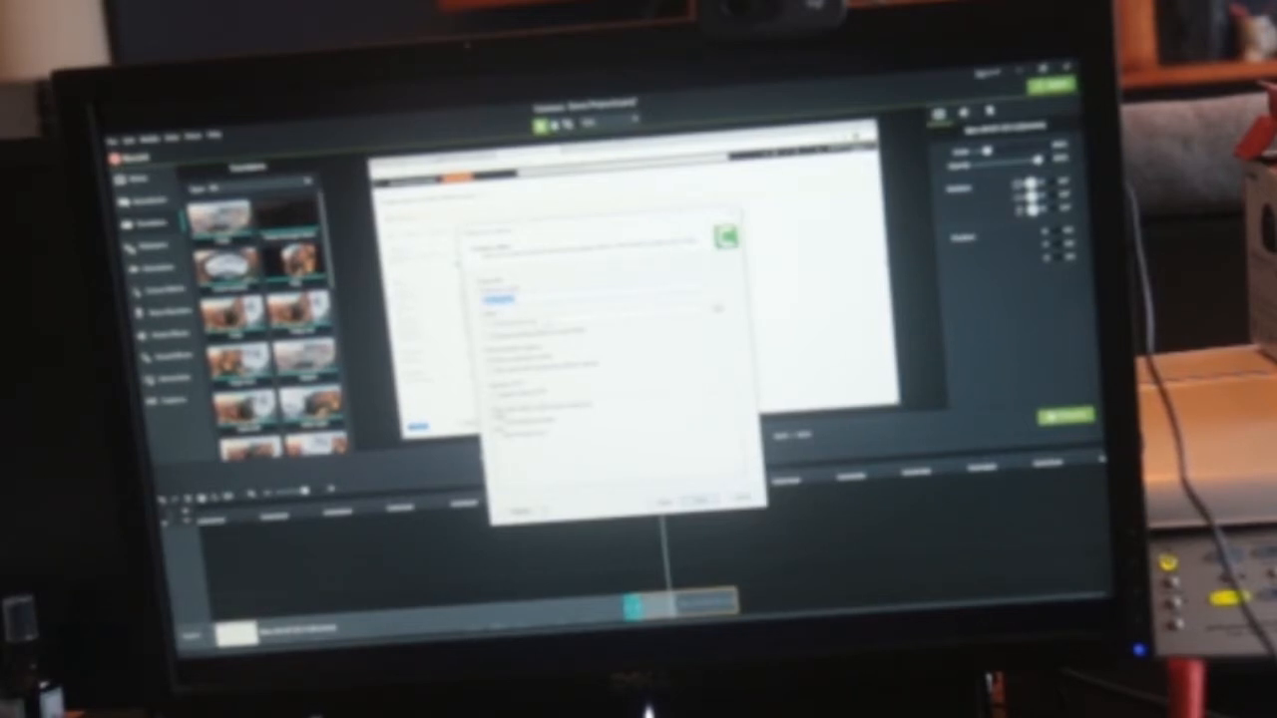
click(514, 298)
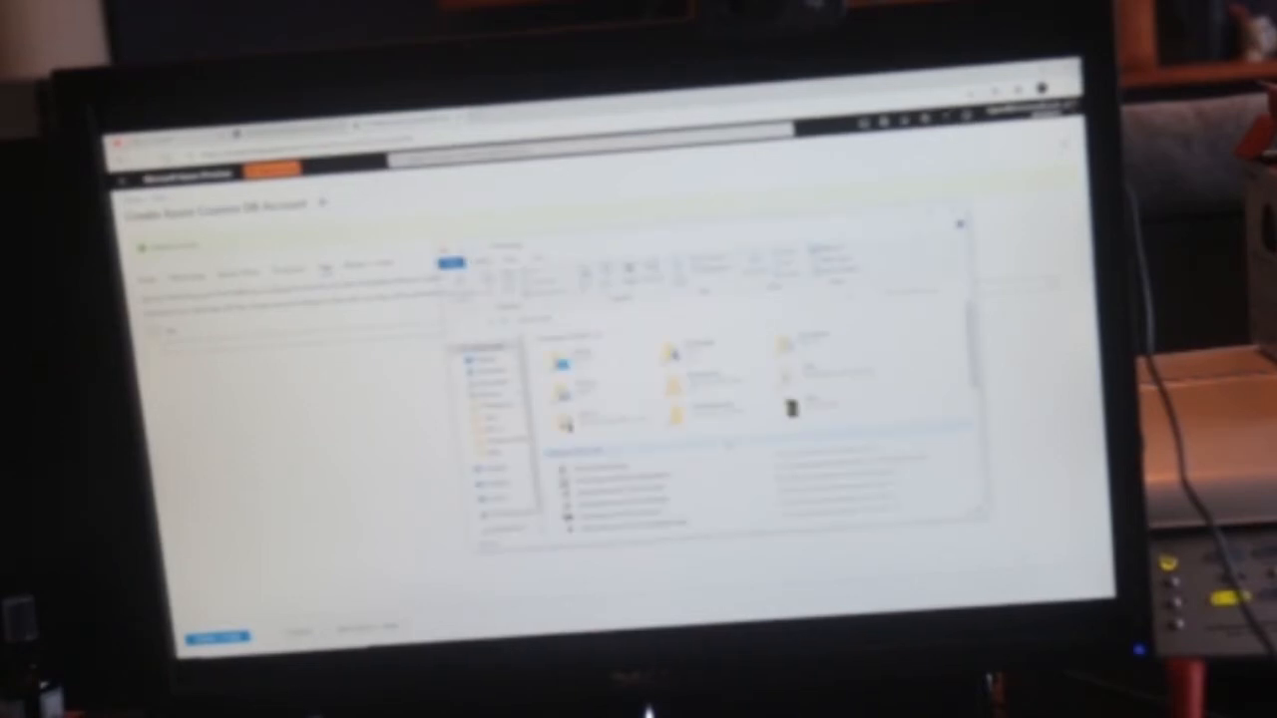
- In File Explorer, go to a folder on the C: drive and look through its subfolders
text(c:)
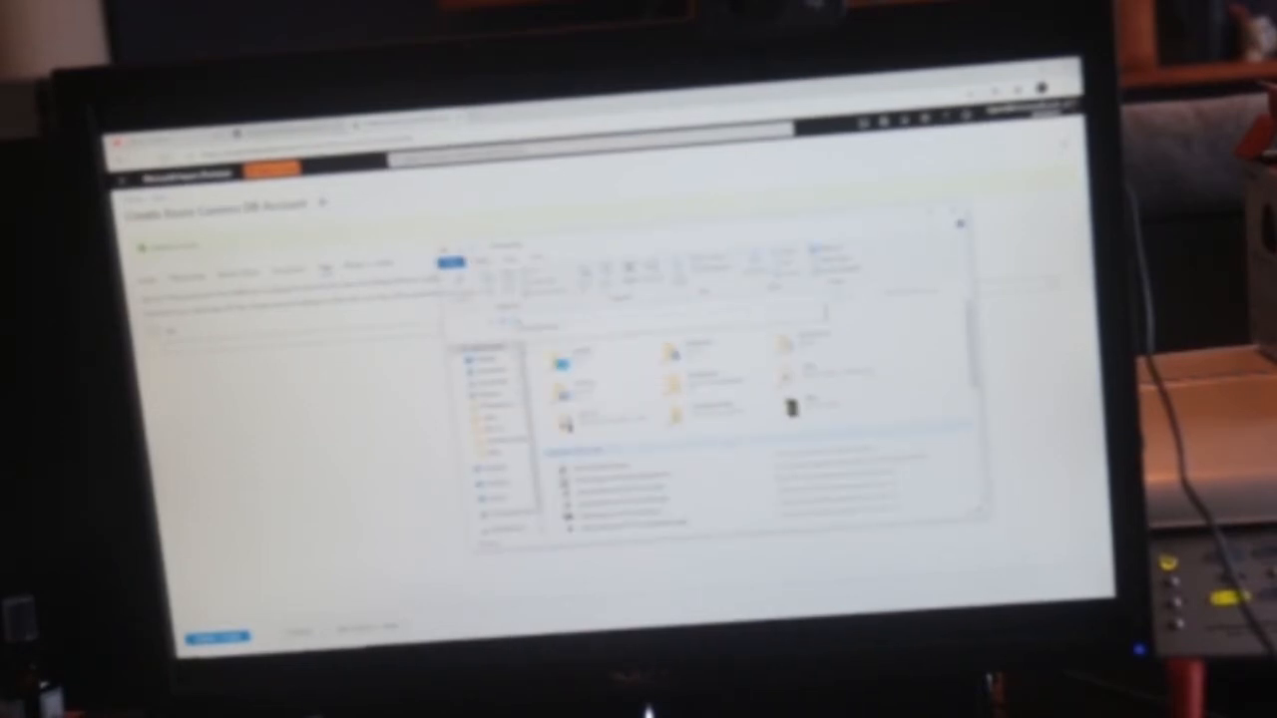
key(Down)
key(Return)
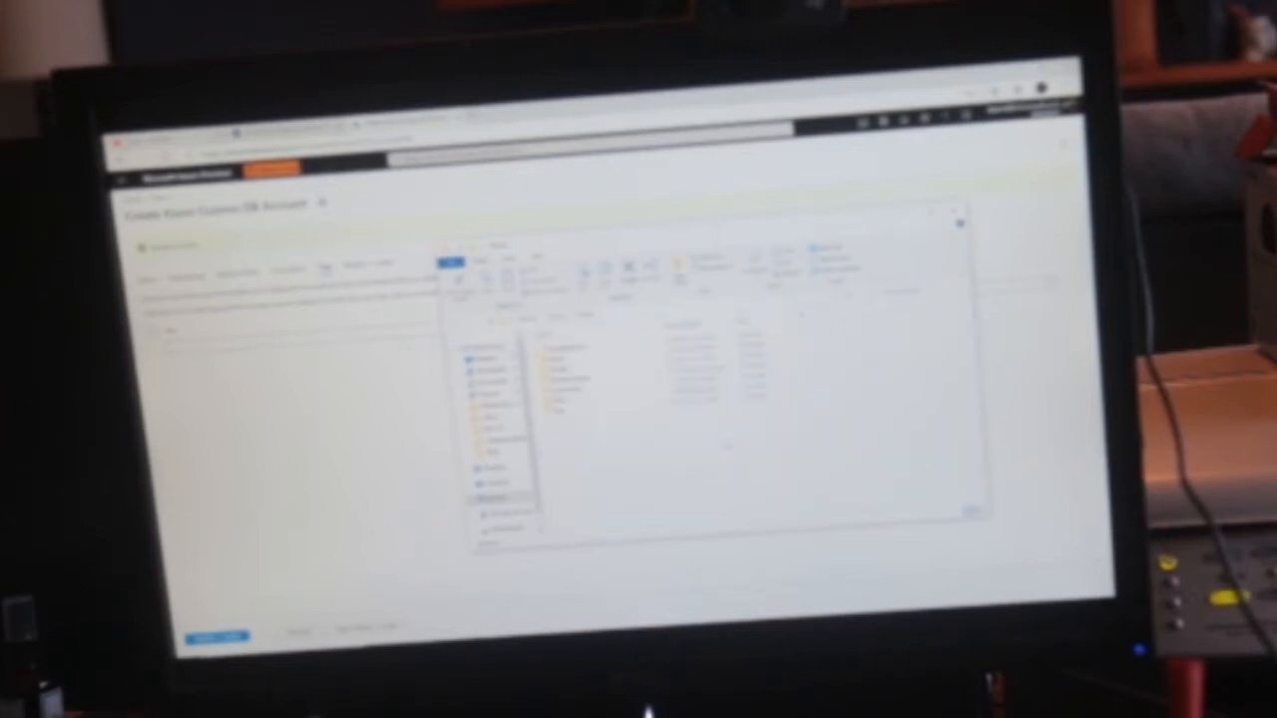
key(Down)
key(Down)
key(Down)
key(Down)
key(Down)
key(Down)
key(Up)
key(Up)
key(Up)
key(Up)
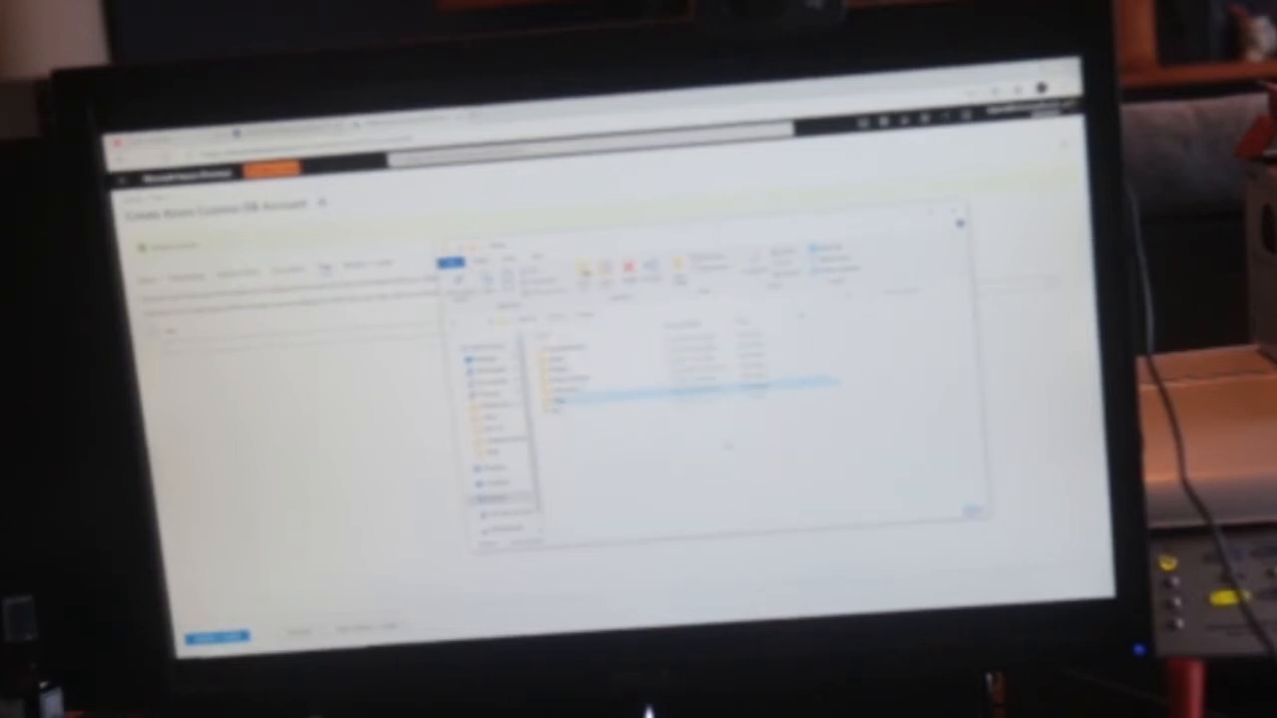
key(Up)
key(Up)
key(Down)
key(Down)
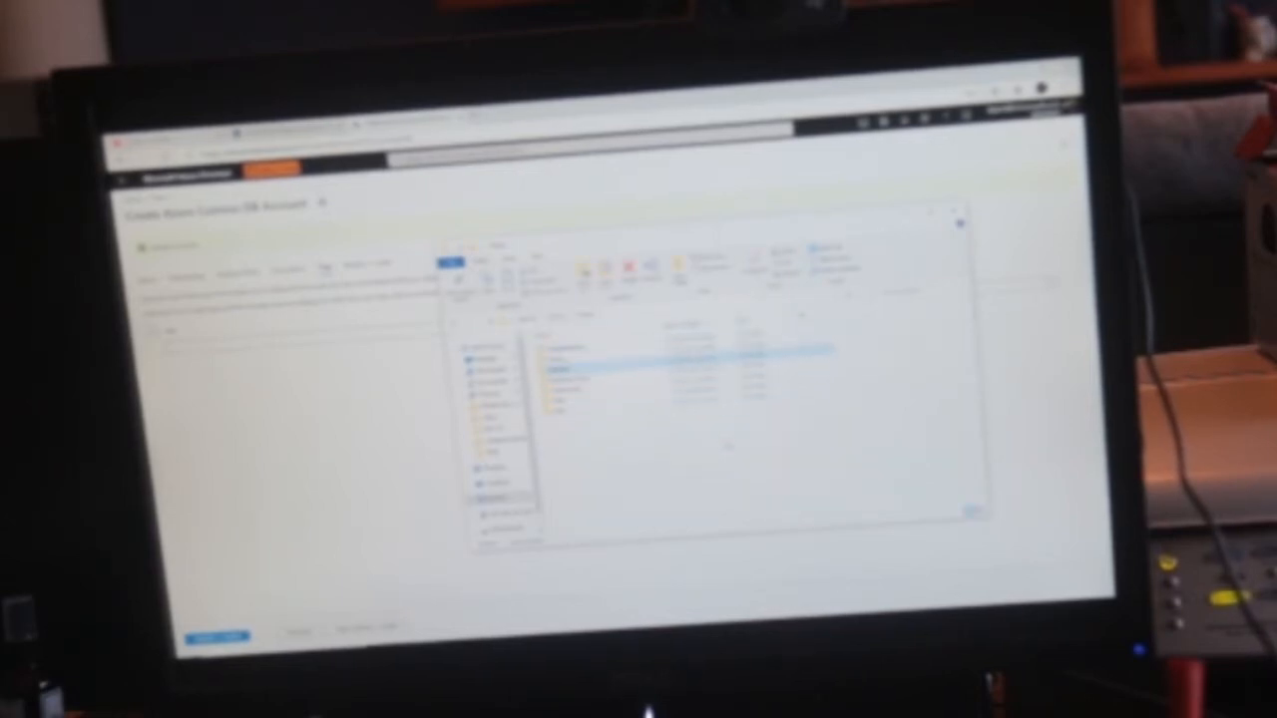
- Check the production results in Camtasia, return to File Explorer and open the highlighted subfolder
key(alt+Tab)
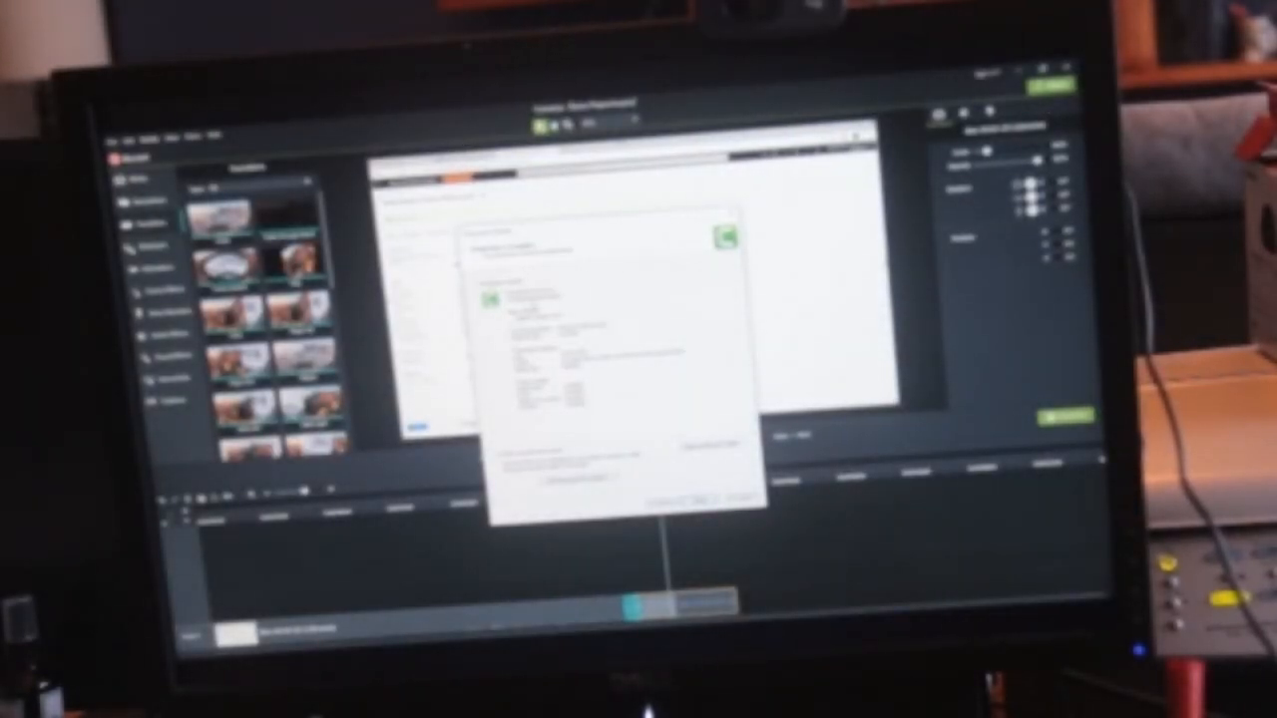
key(alt+Tab)
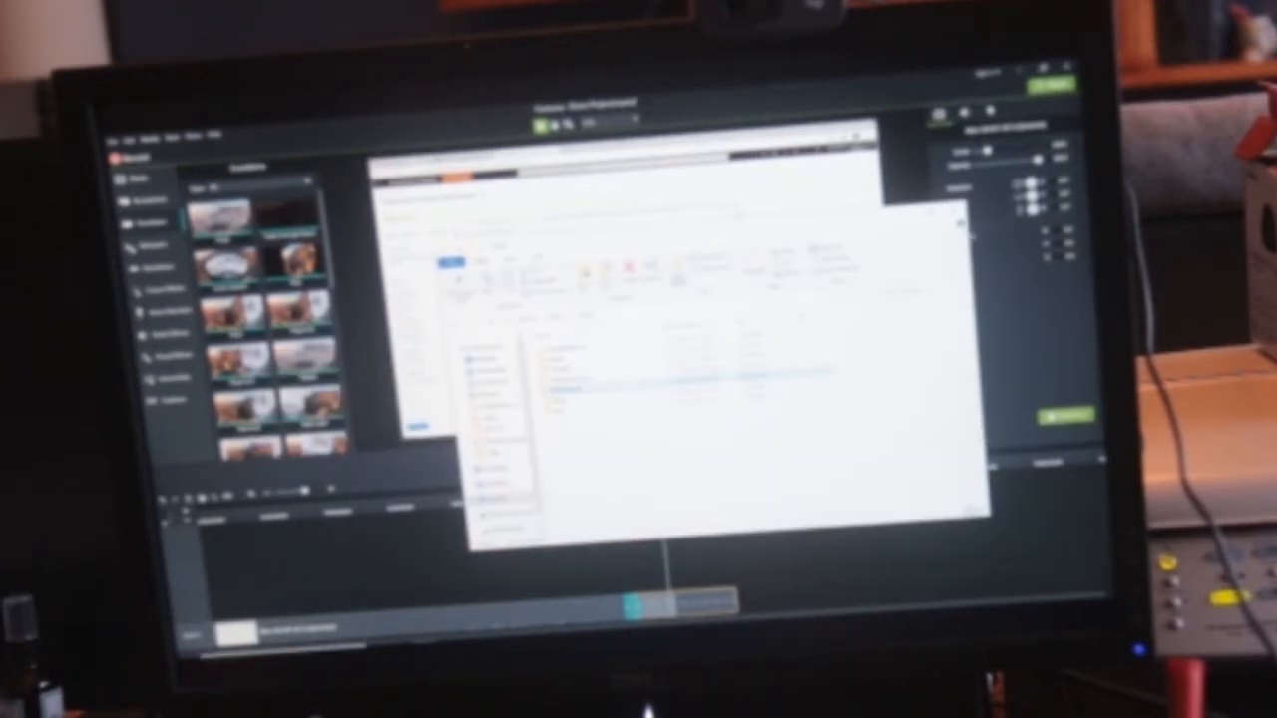
double_click(610, 386)
key(Down)
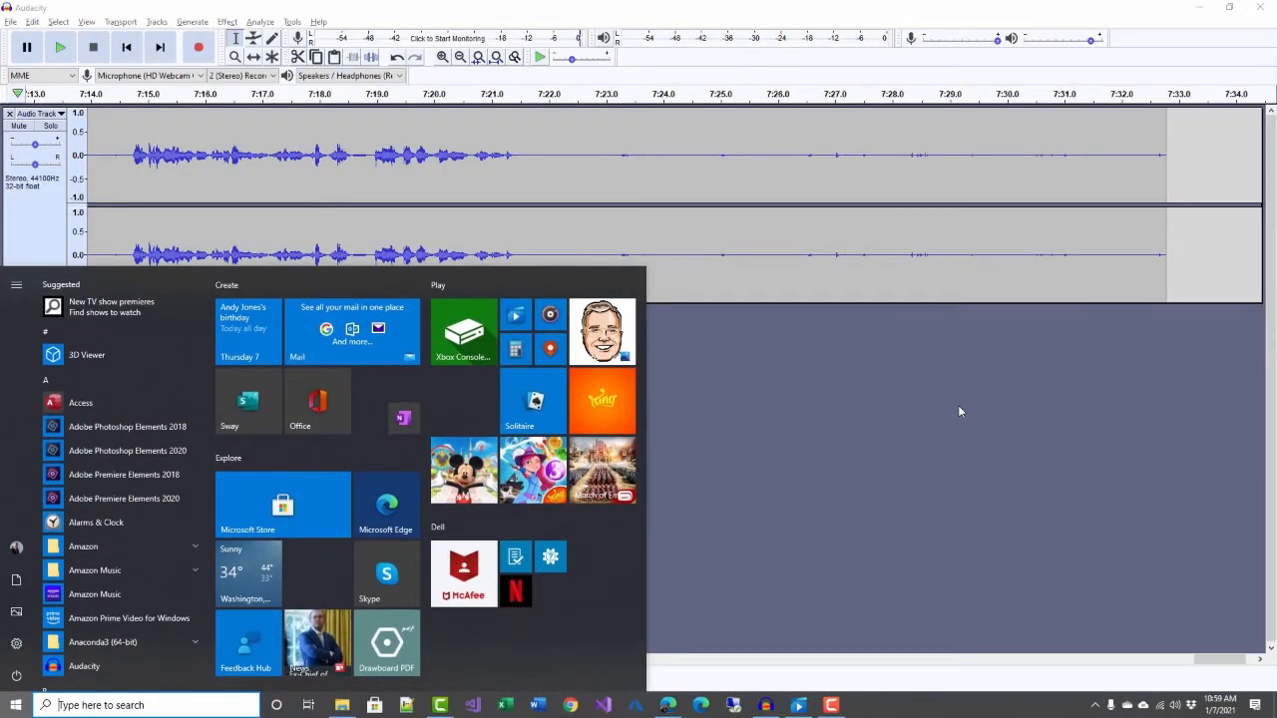
- Open the recent project GCast099-PowerPoint Animations in Adobe Premiere Elements 2020 and move the playhead to the start of the timeline
click(176, 499)
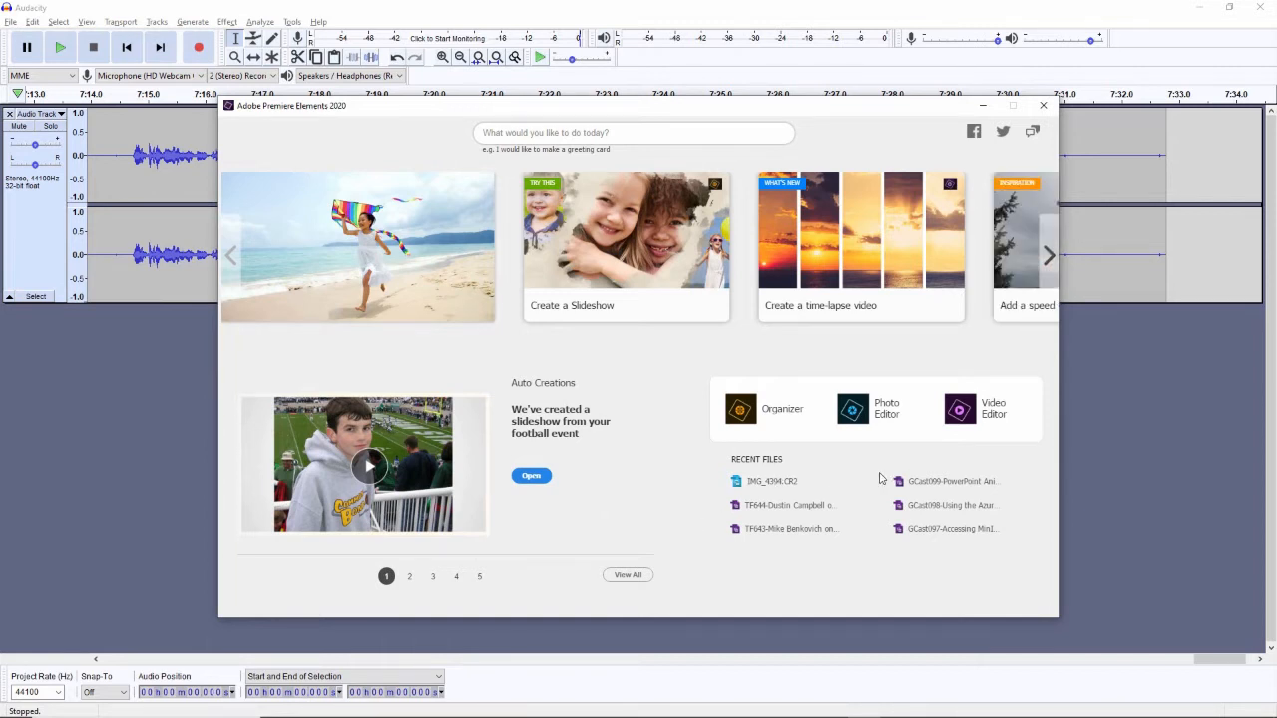
click(950, 484)
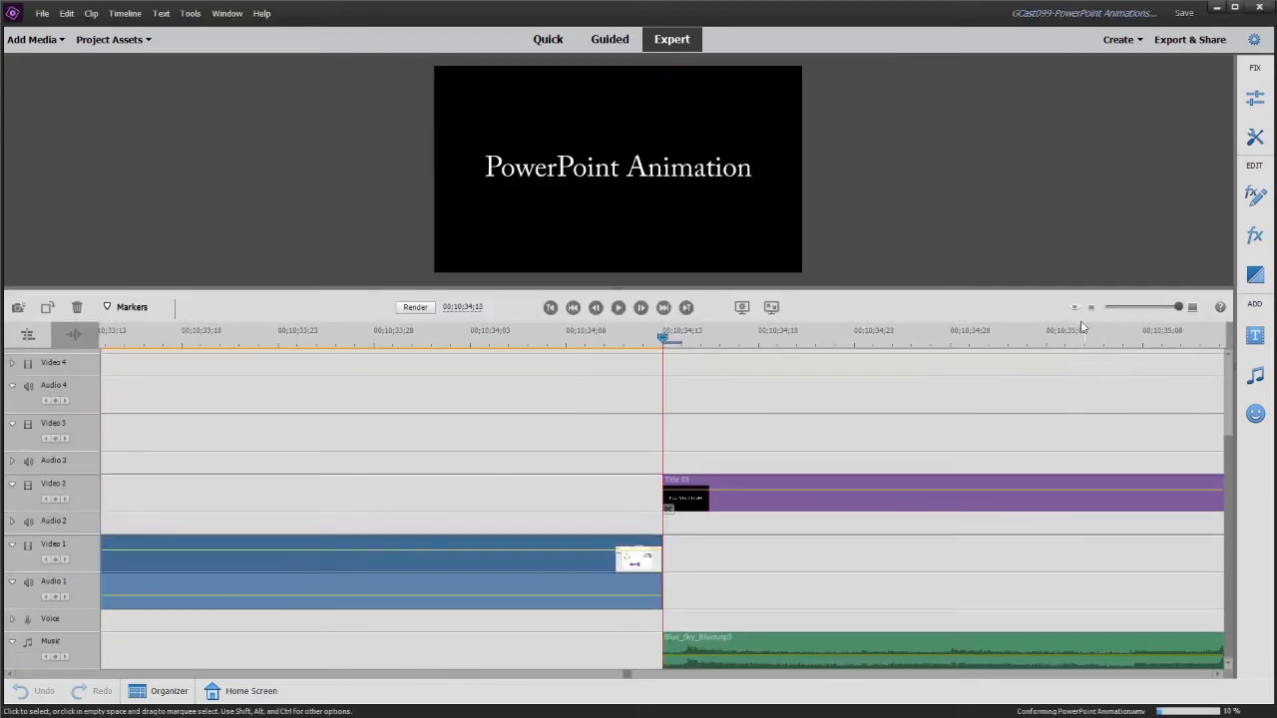
click(1075, 309)
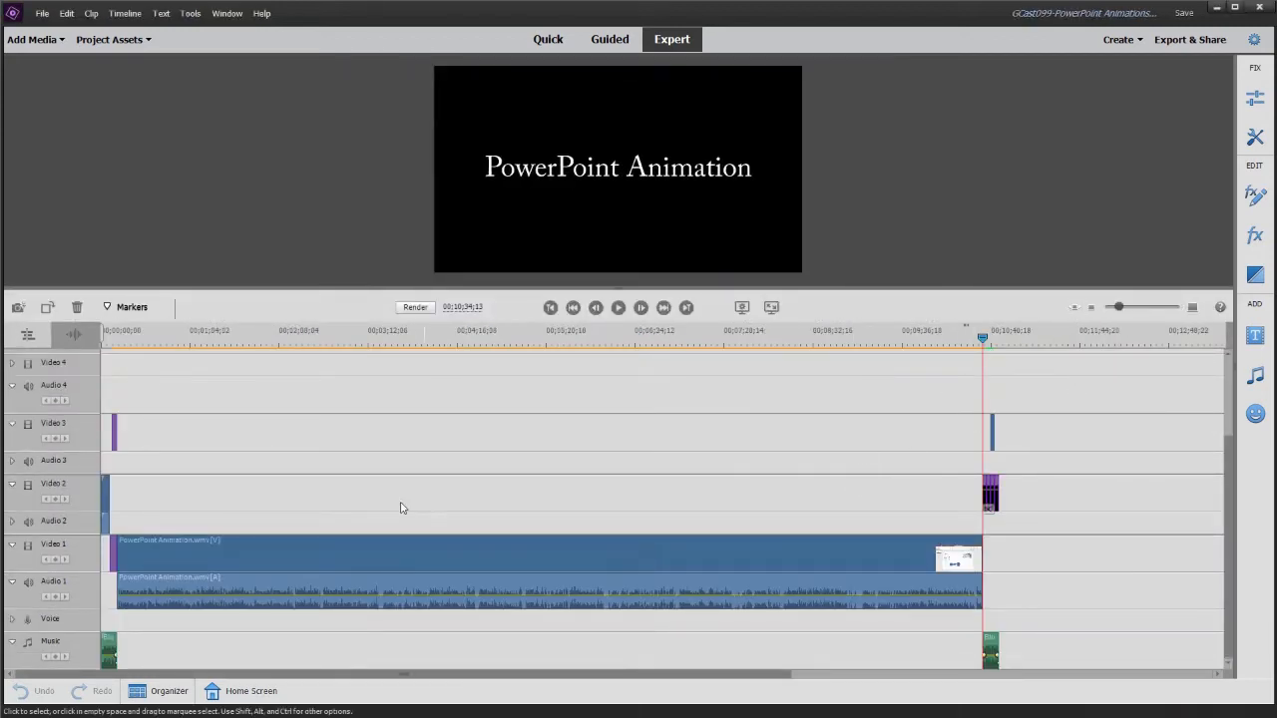
key(Home)
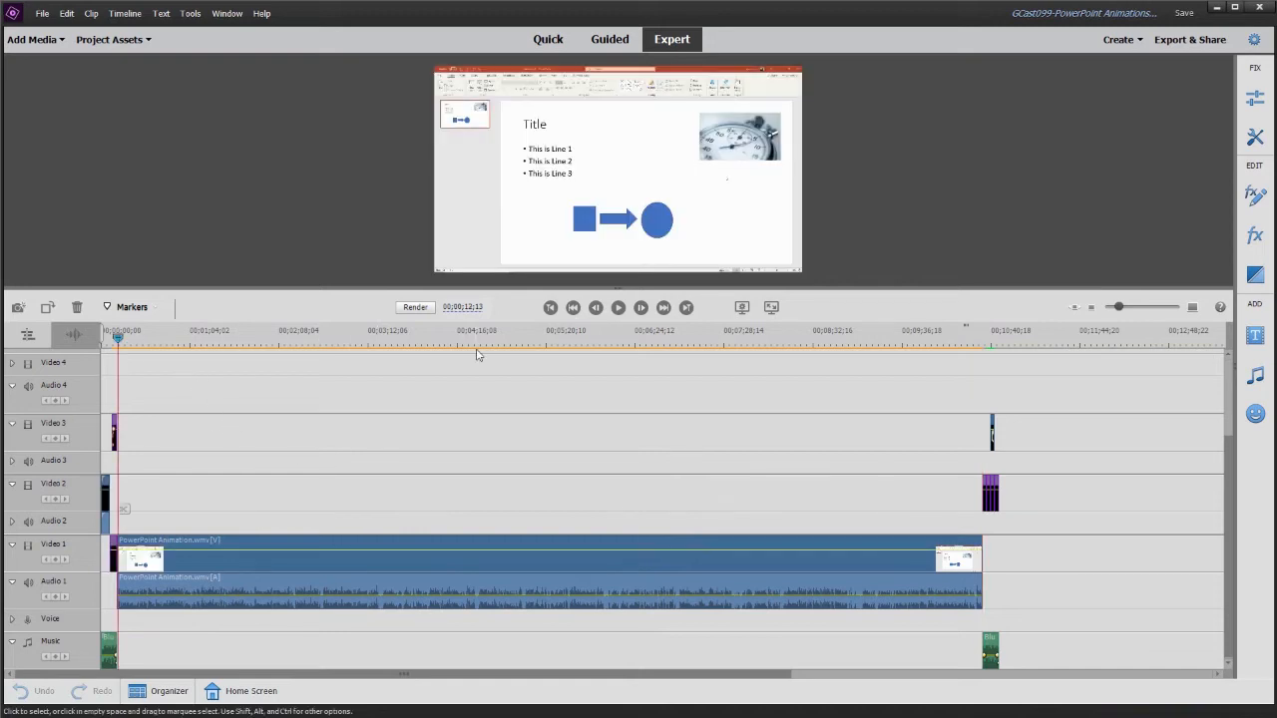
- Enlarge the timeline around the opening clips and postpone the offered Premiere Elements update
click(1134, 311)
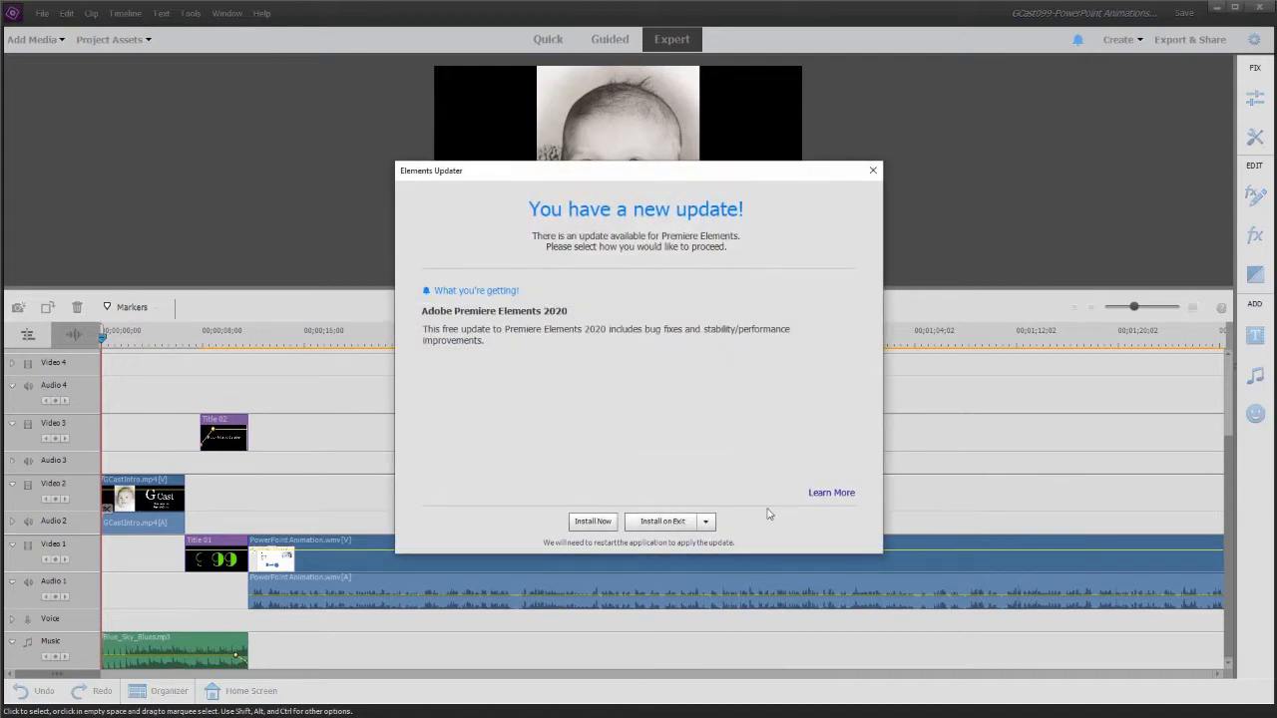
click(681, 526)
click(681, 539)
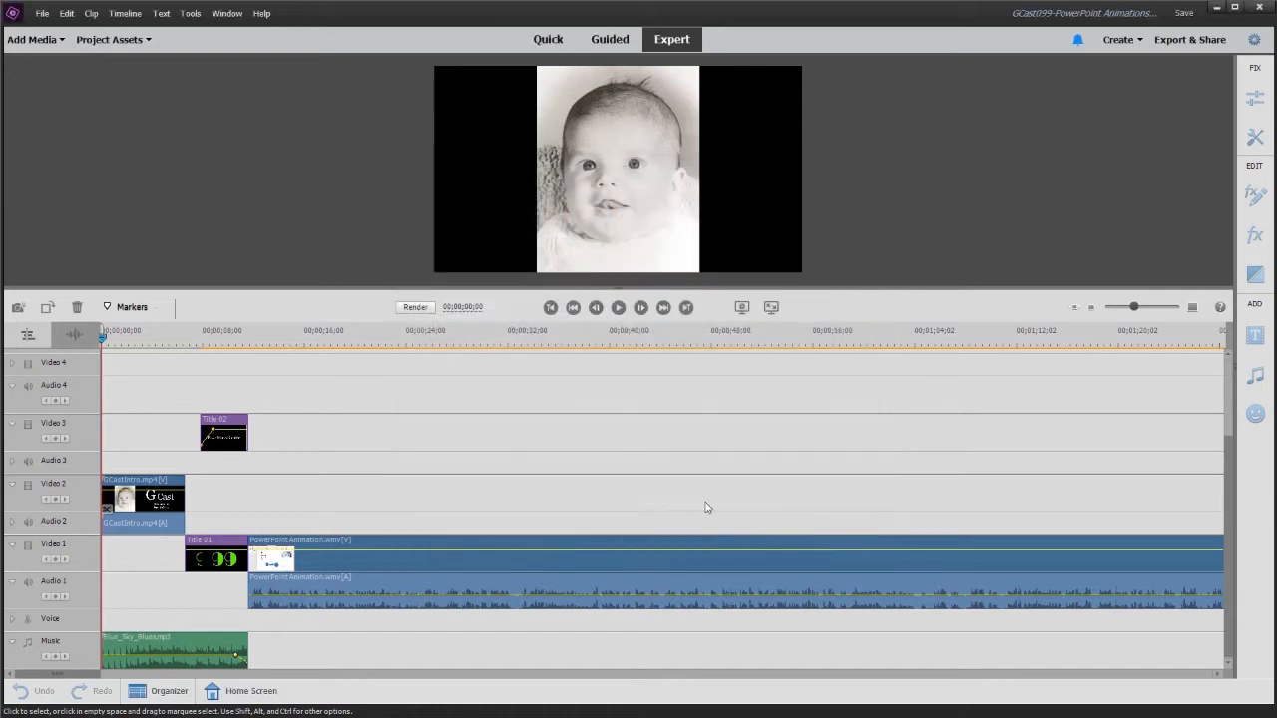
- Preview the opening intro and title clips by playing the timeline from its start into the main recording
click(128, 335)
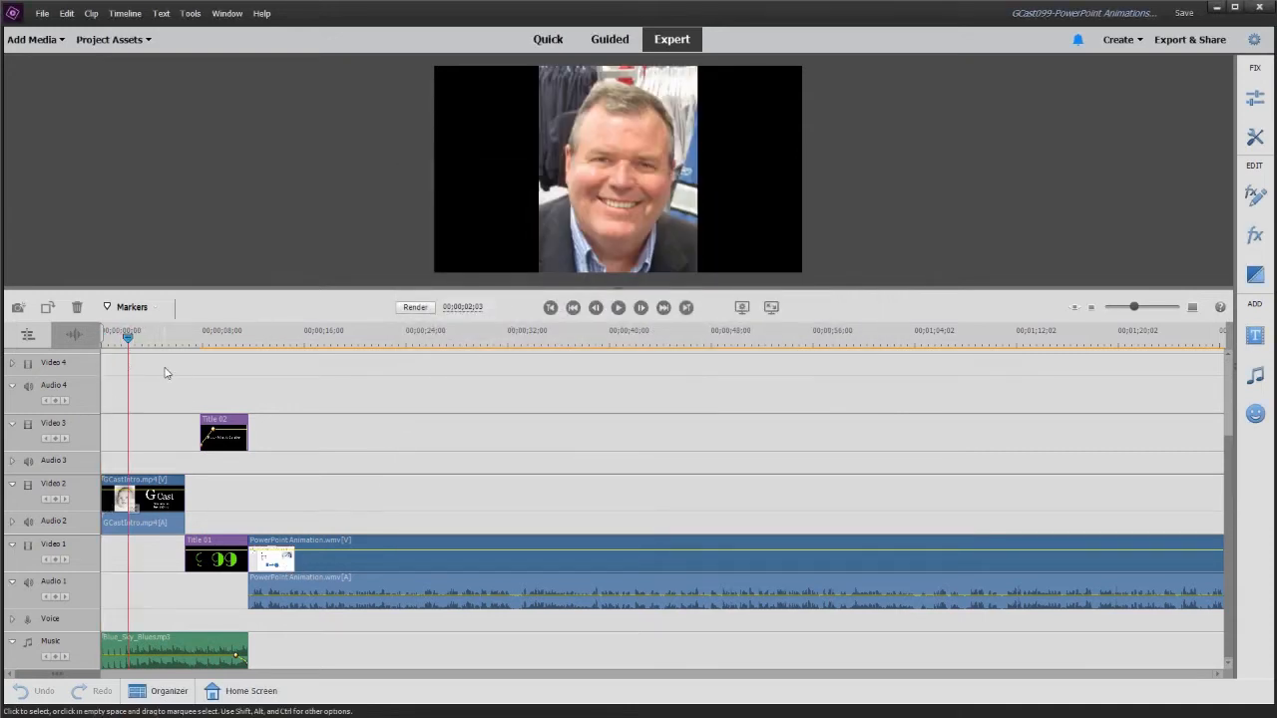
click(165, 342)
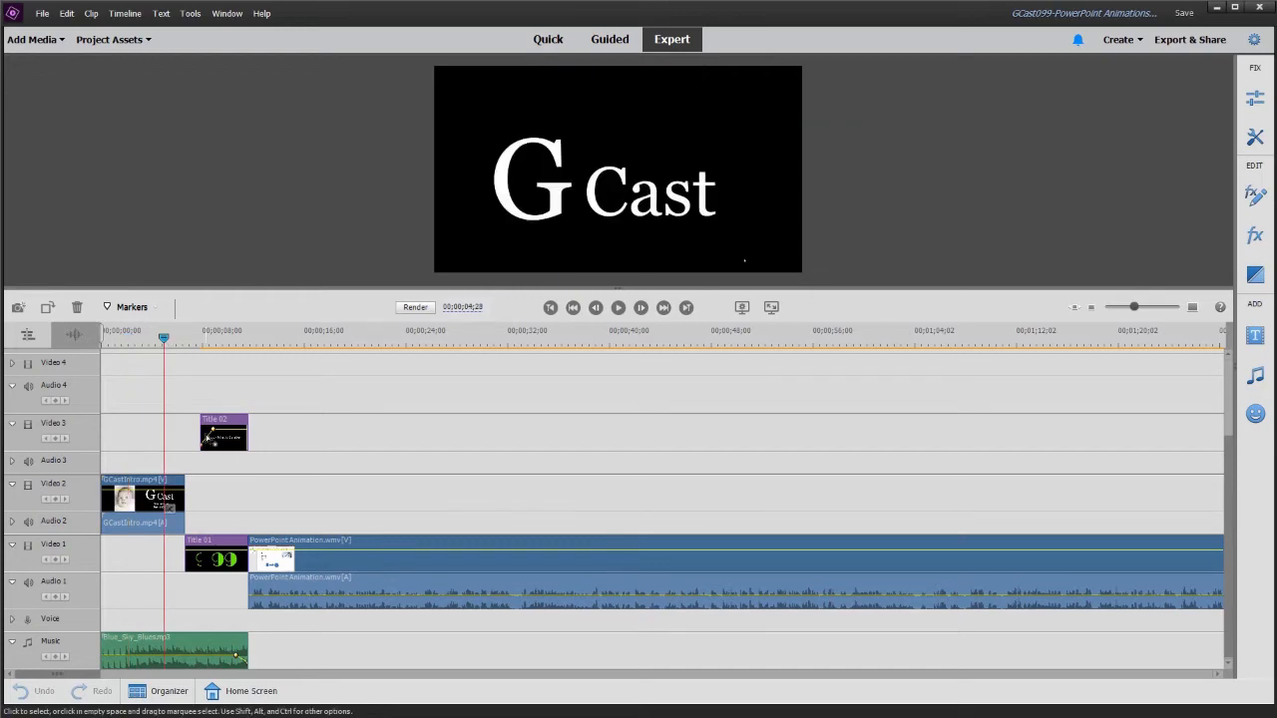
key(Home)
key(space)
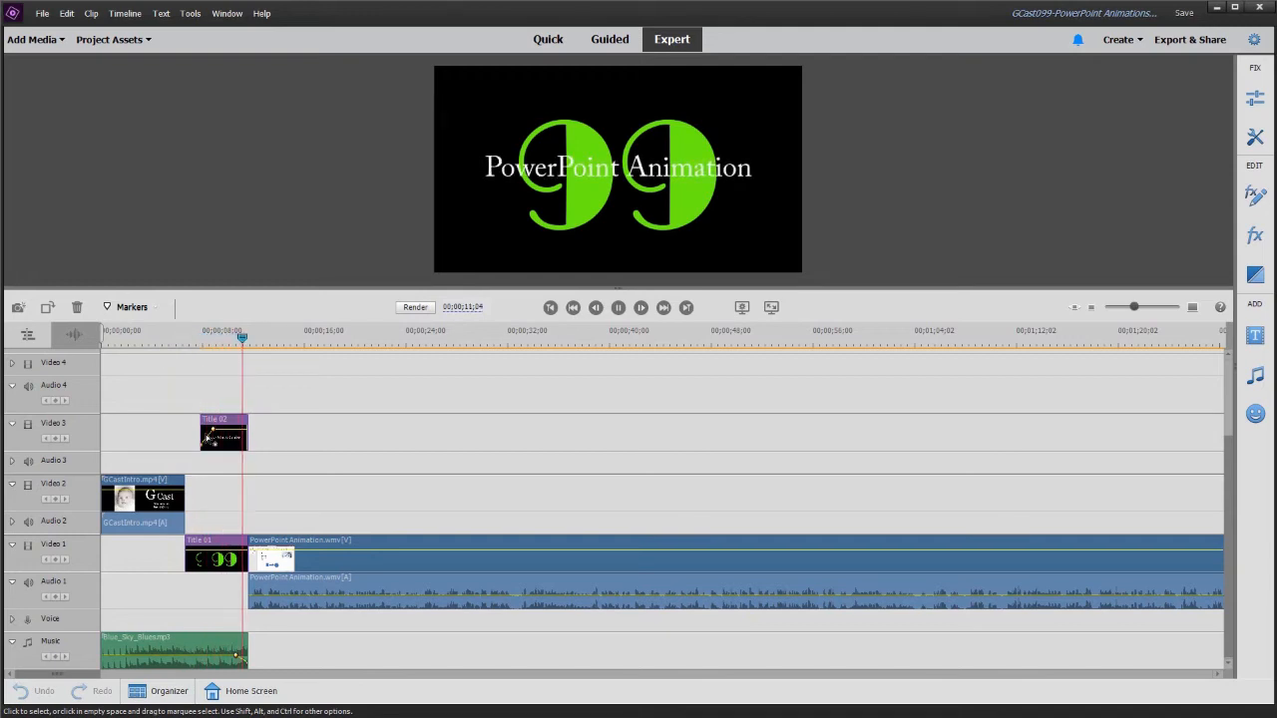
key(space)
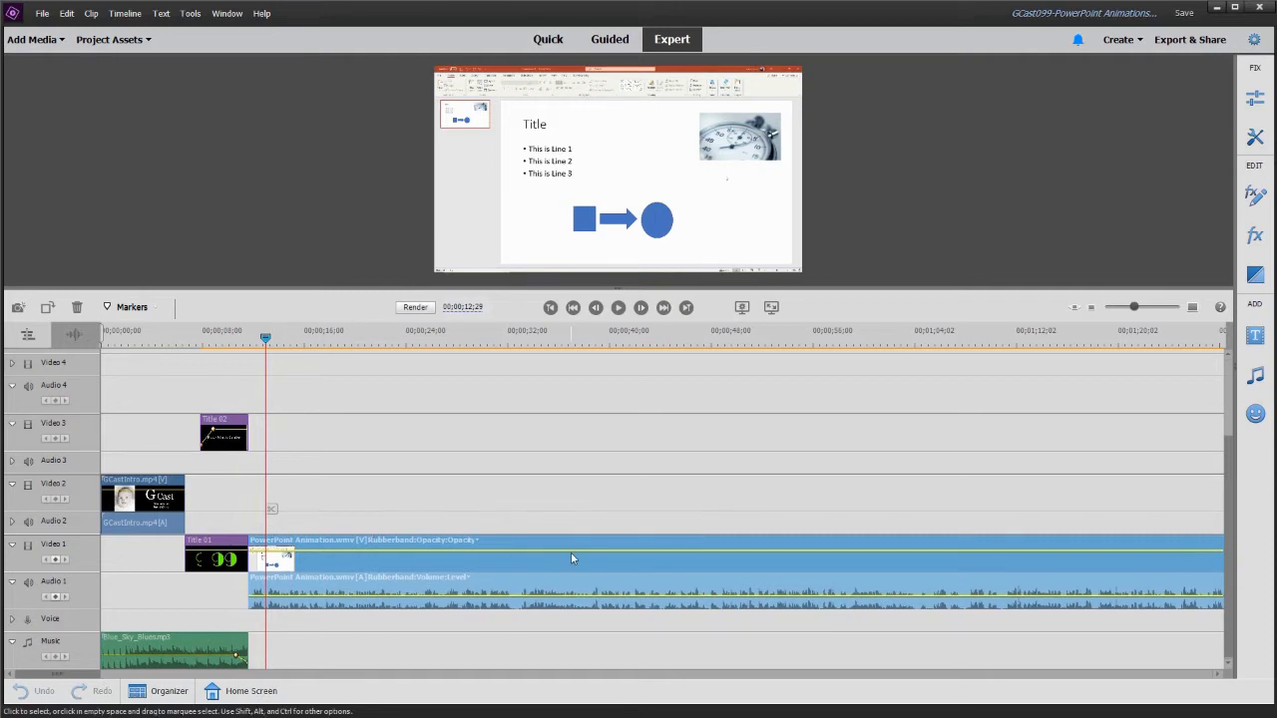
- Check the closing titles at the end of the timeline against the end of the recording, and return to the start
click(405, 337)
key(End)
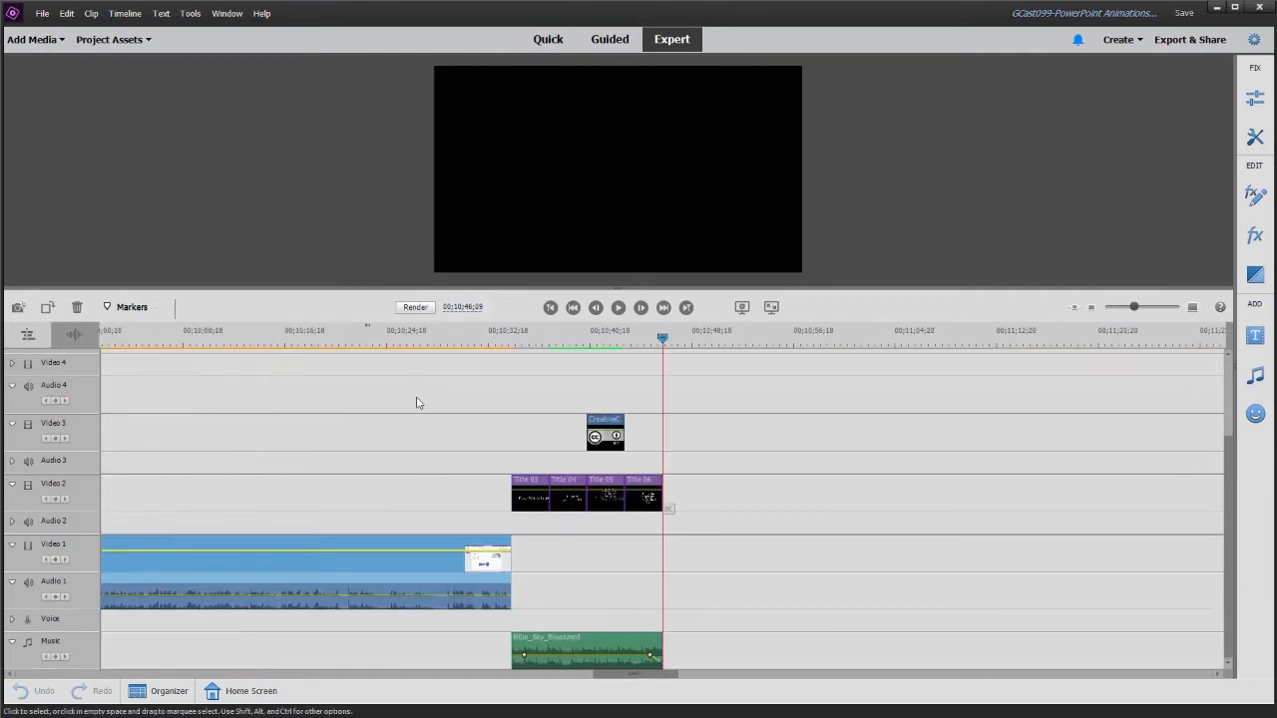
click(506, 344)
key(space)
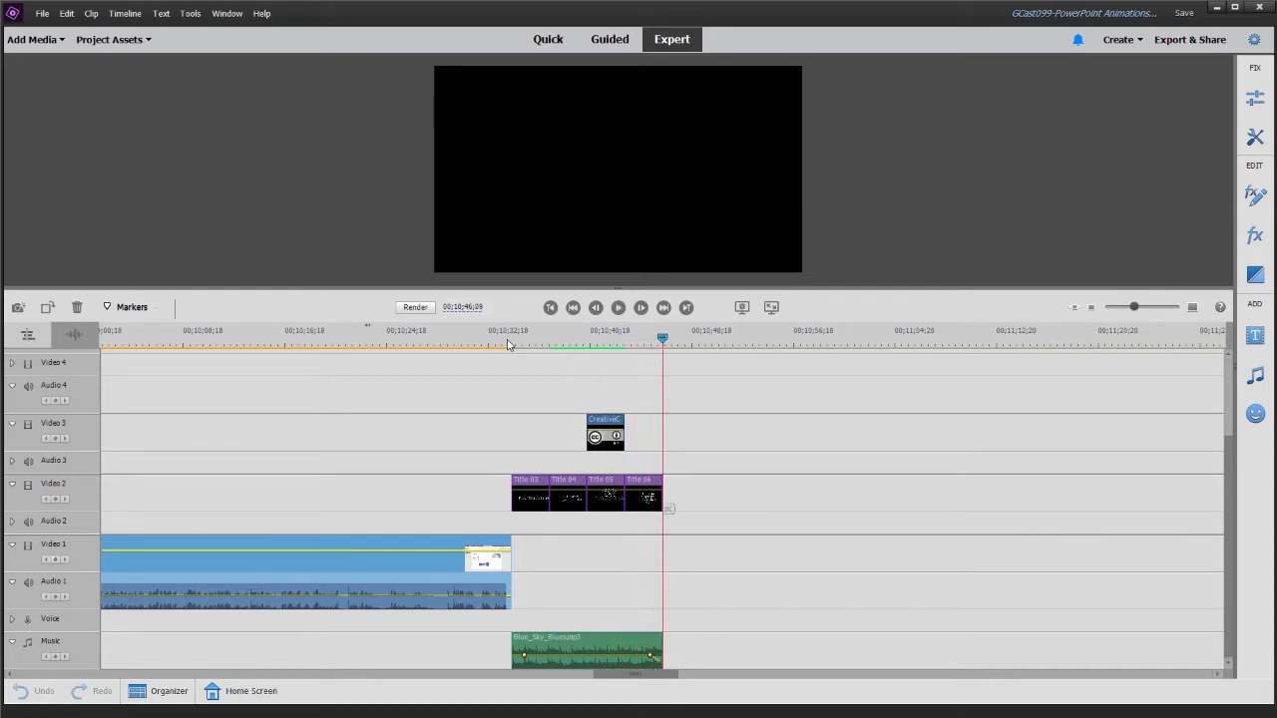
click(515, 336)
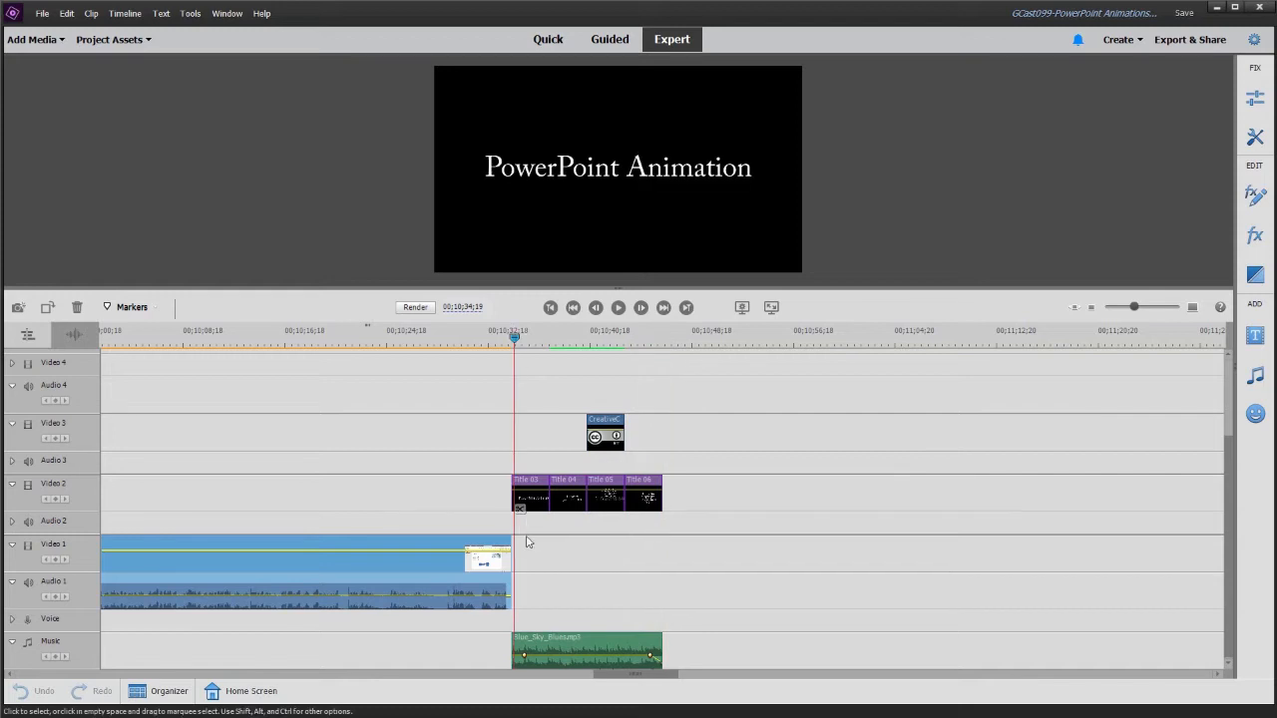
click(564, 343)
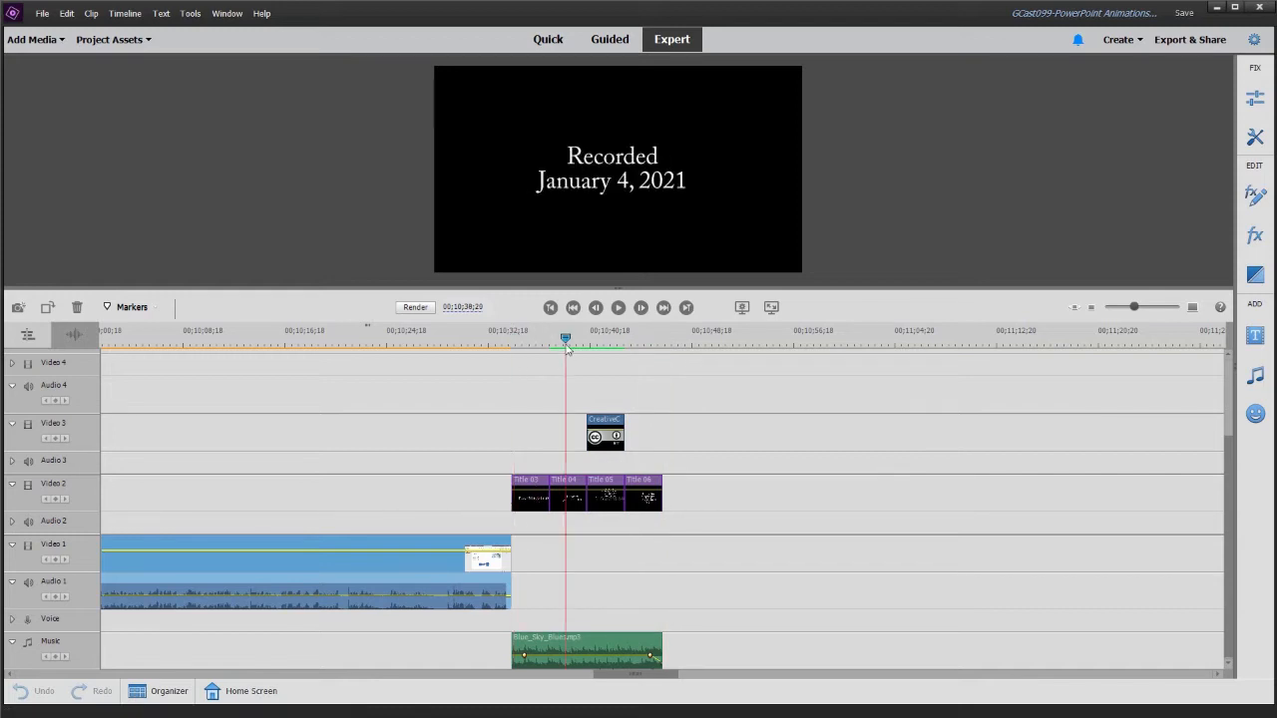
click(475, 337)
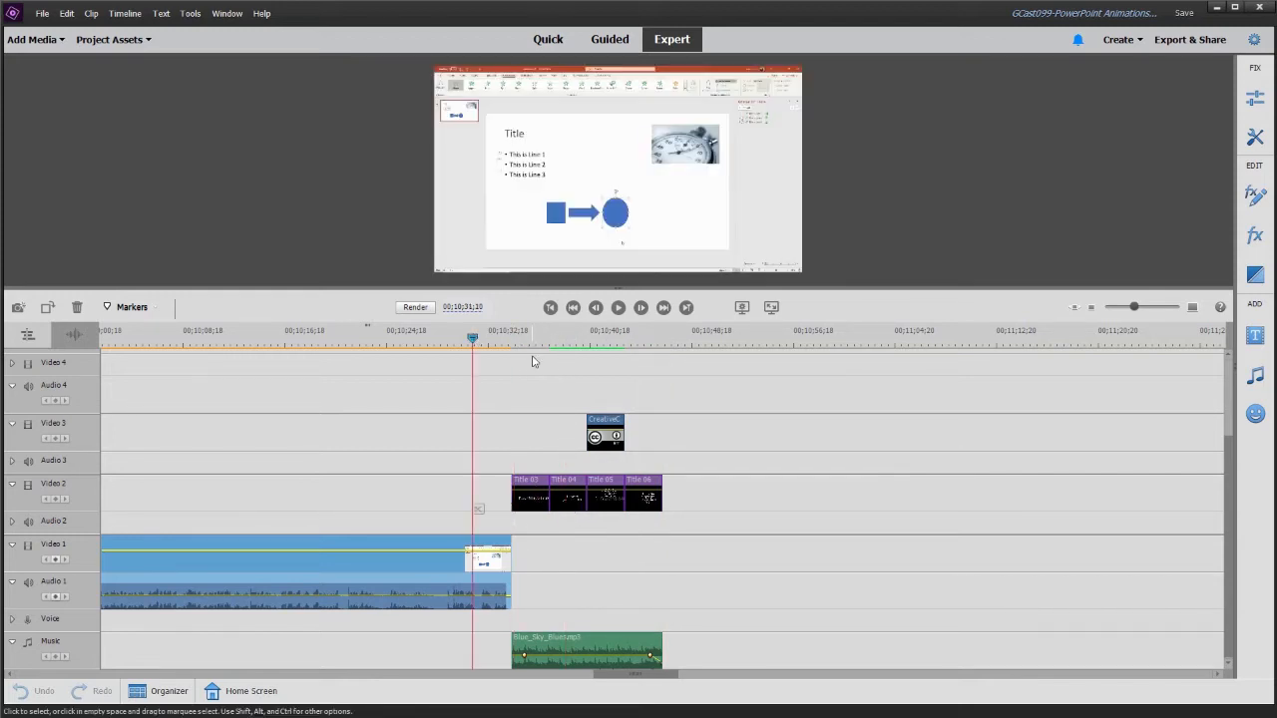
key(Home)
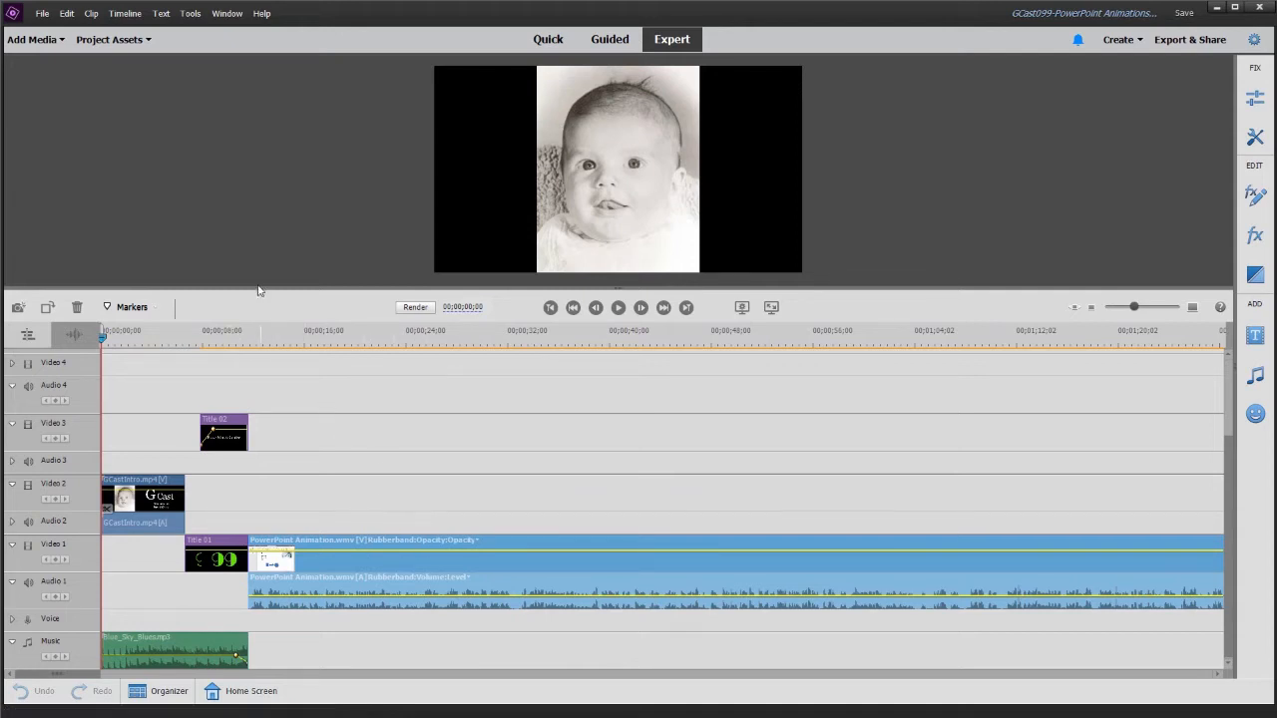
- Save a copy of the project as GCast100-DemoProject in the Projects folder
click(42, 18)
key(a)
key(End)
key(ctrl+shift+Left)
key(ctrl+shift+Left)
key(ctrl+shift+Left)
key(ctrl+shift+Left)
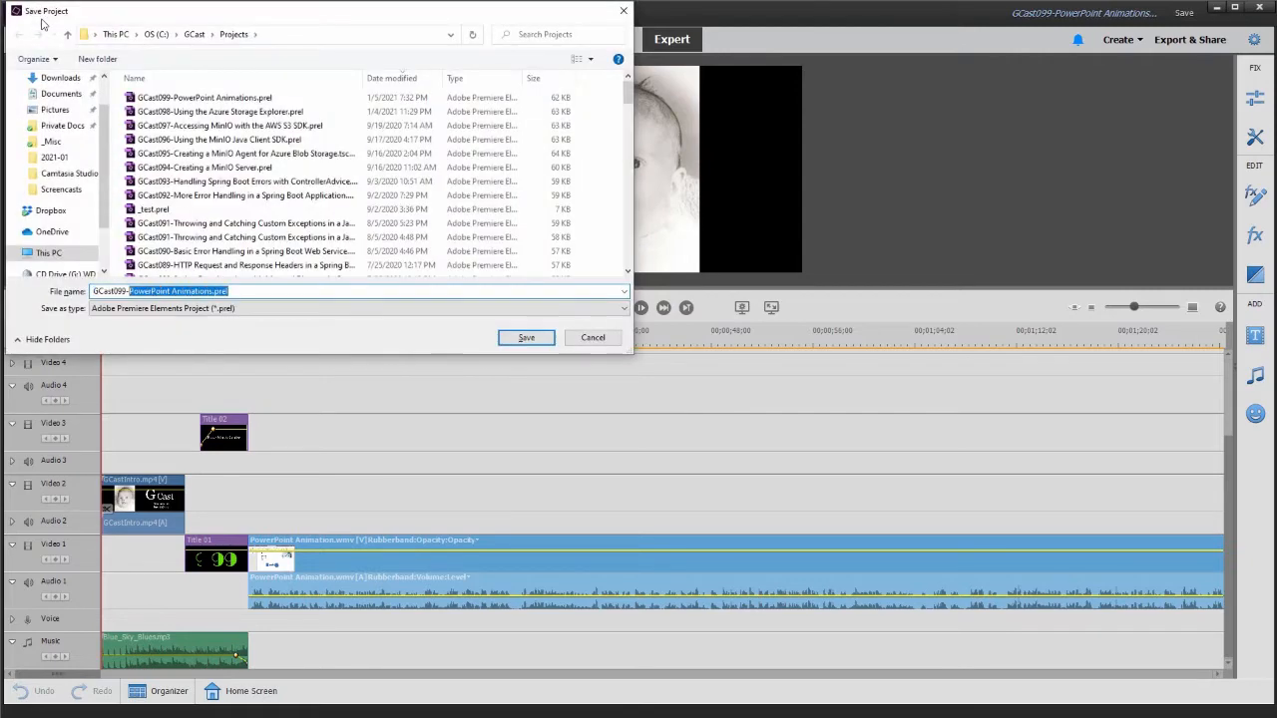
key(BackSpace)
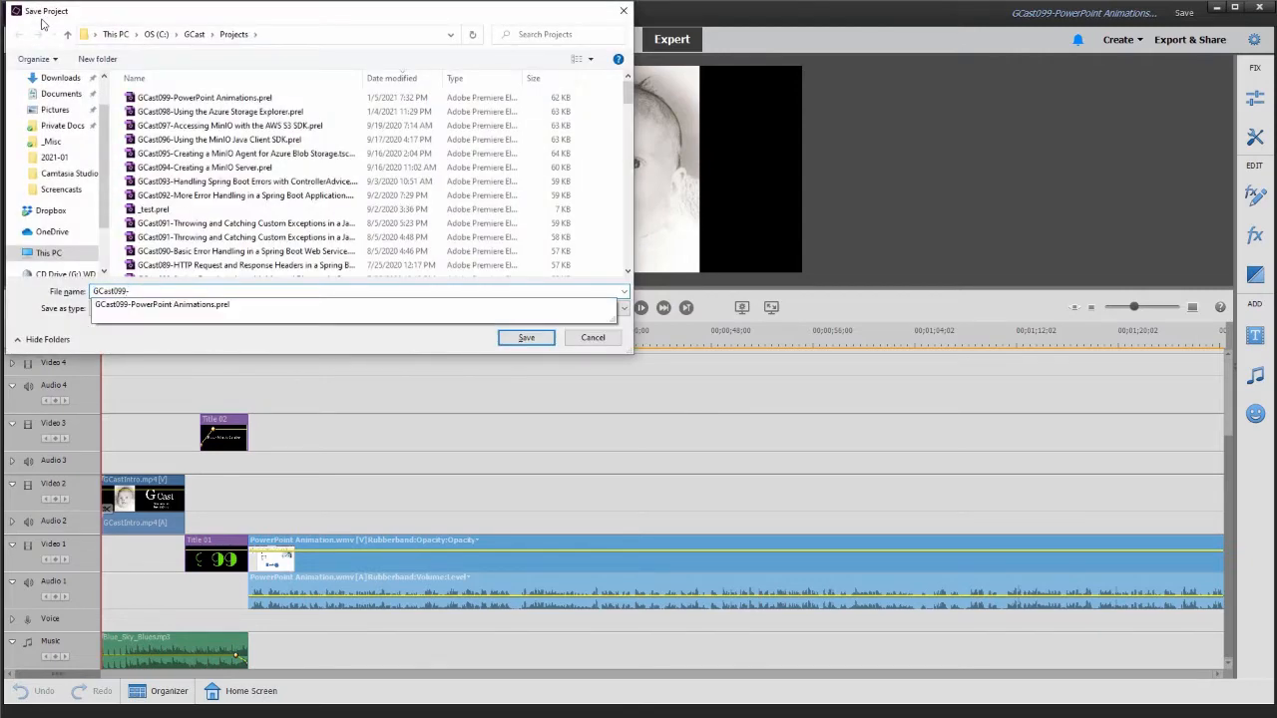
key(shift+Left)
key(shift+Left)
key(shift+Left)
key(shift+Left)
text(100)
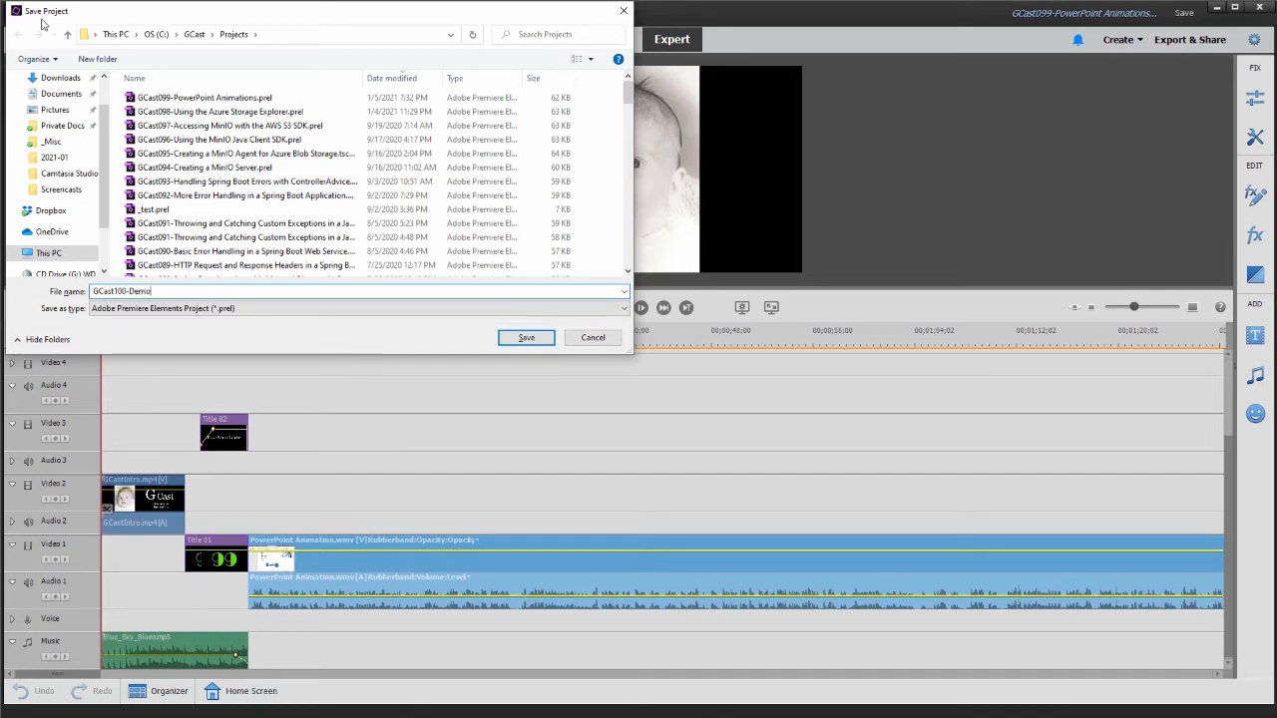
key(Return)
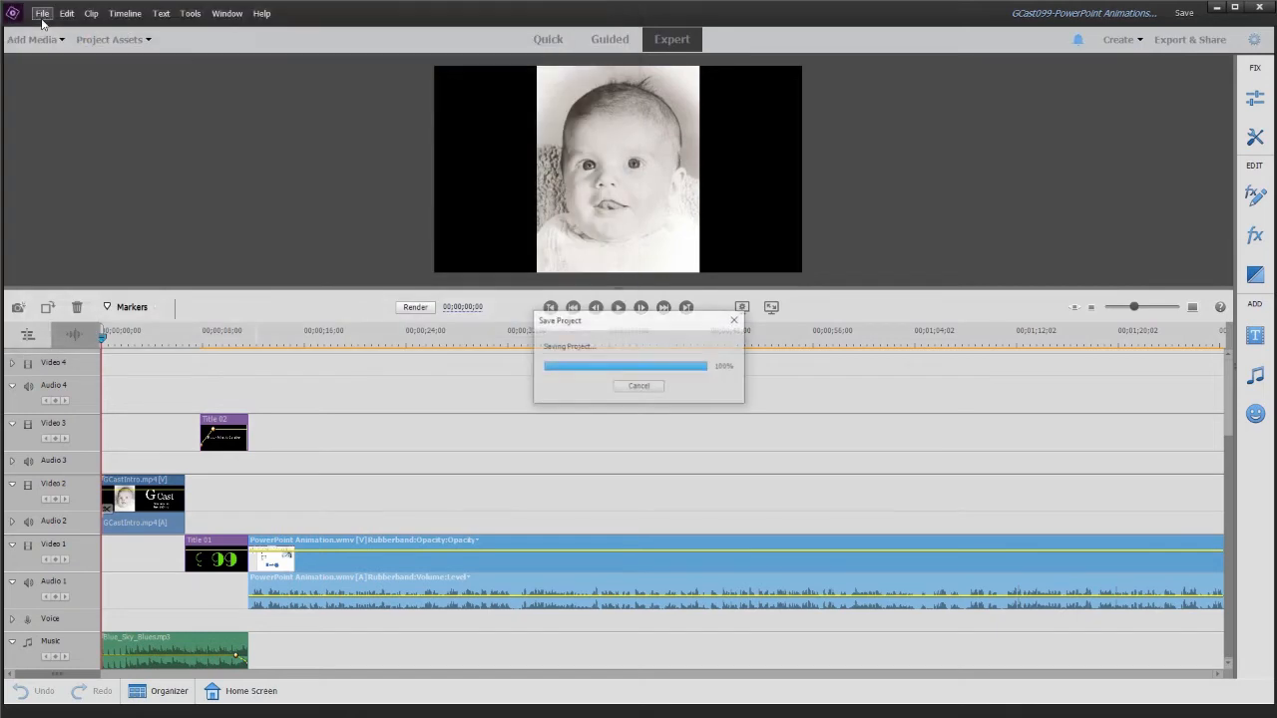
- Delete the PowerPoint Animation video from the project assets together with its clips on the timeline
click(128, 45)
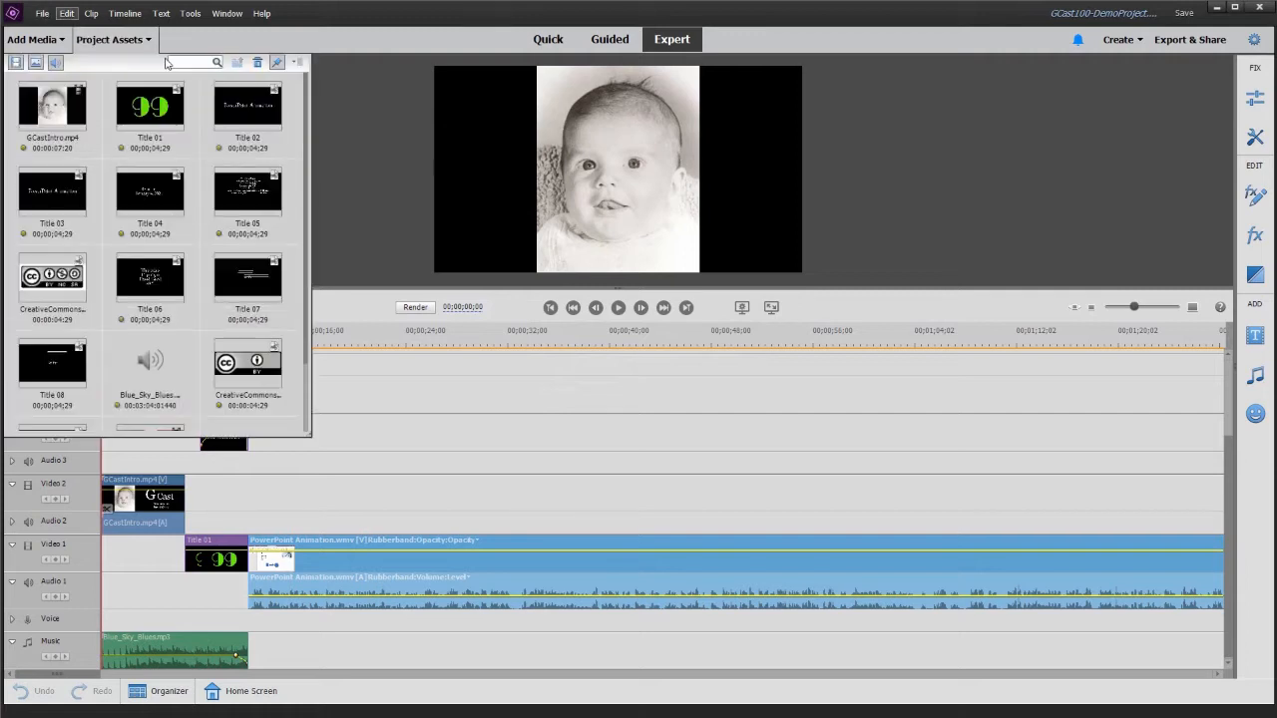
scroll(219, 336, down, 2)
click(176, 361)
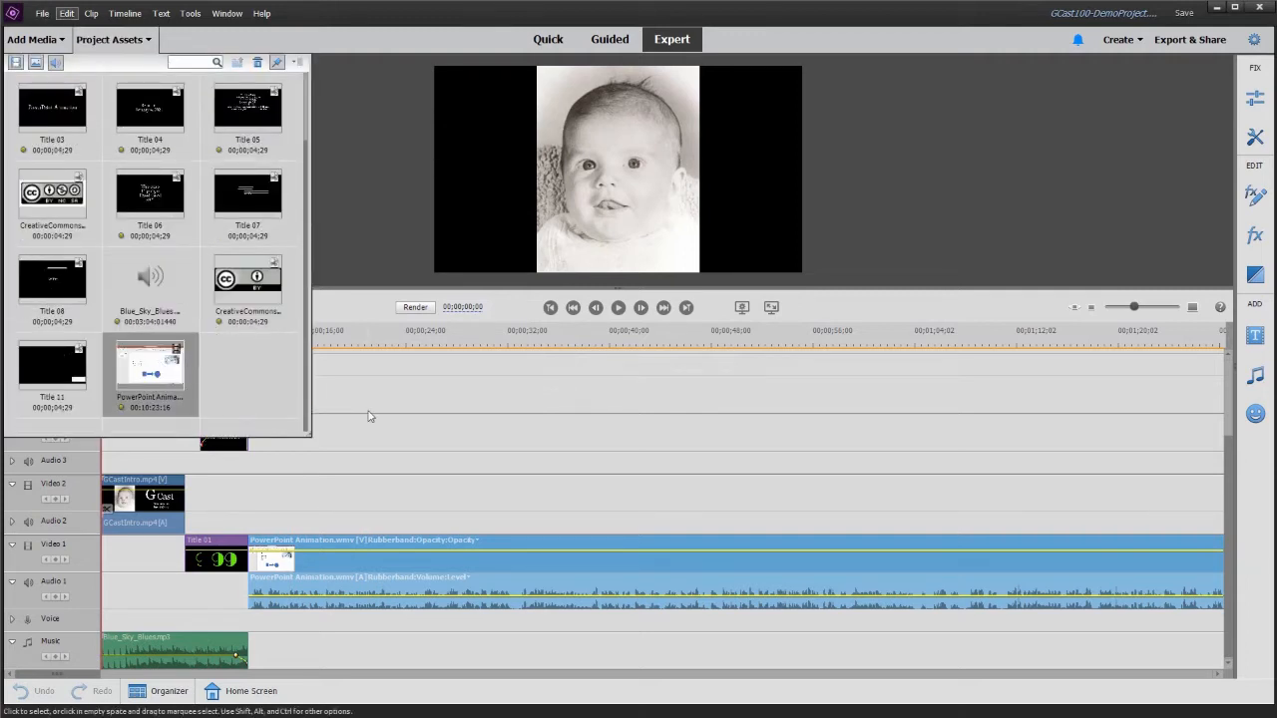
key(Delete)
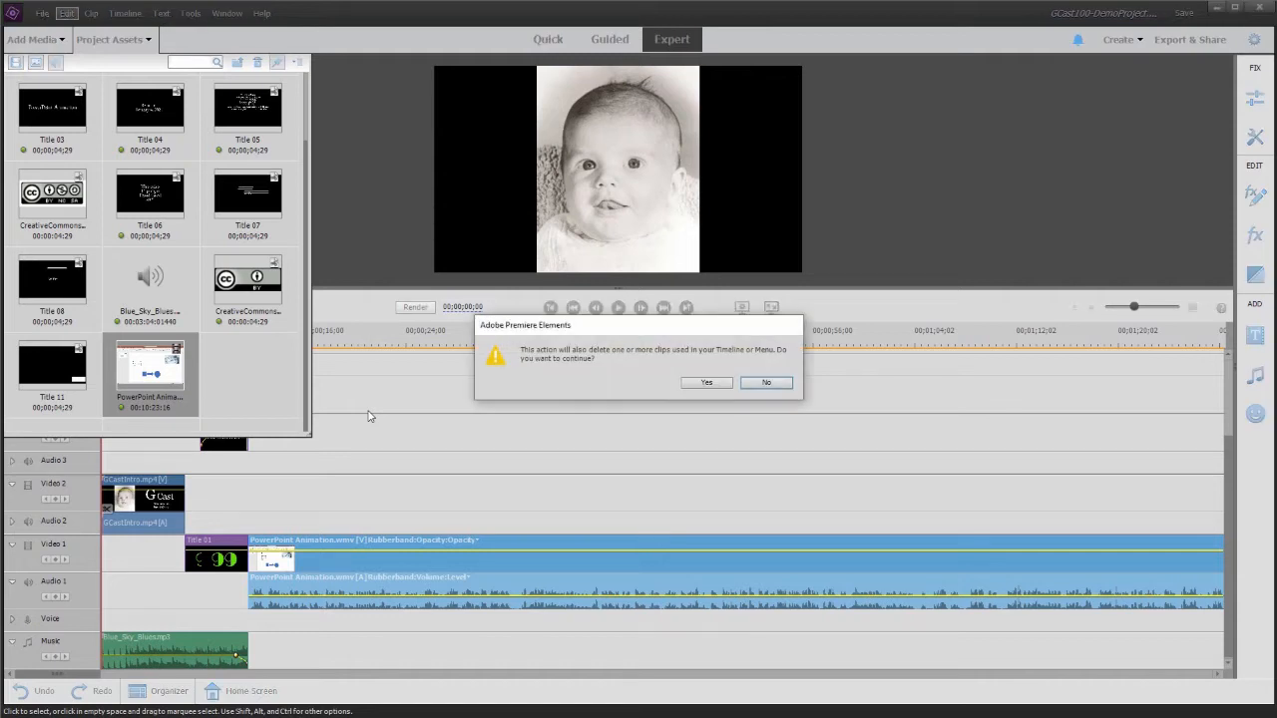
click(704, 383)
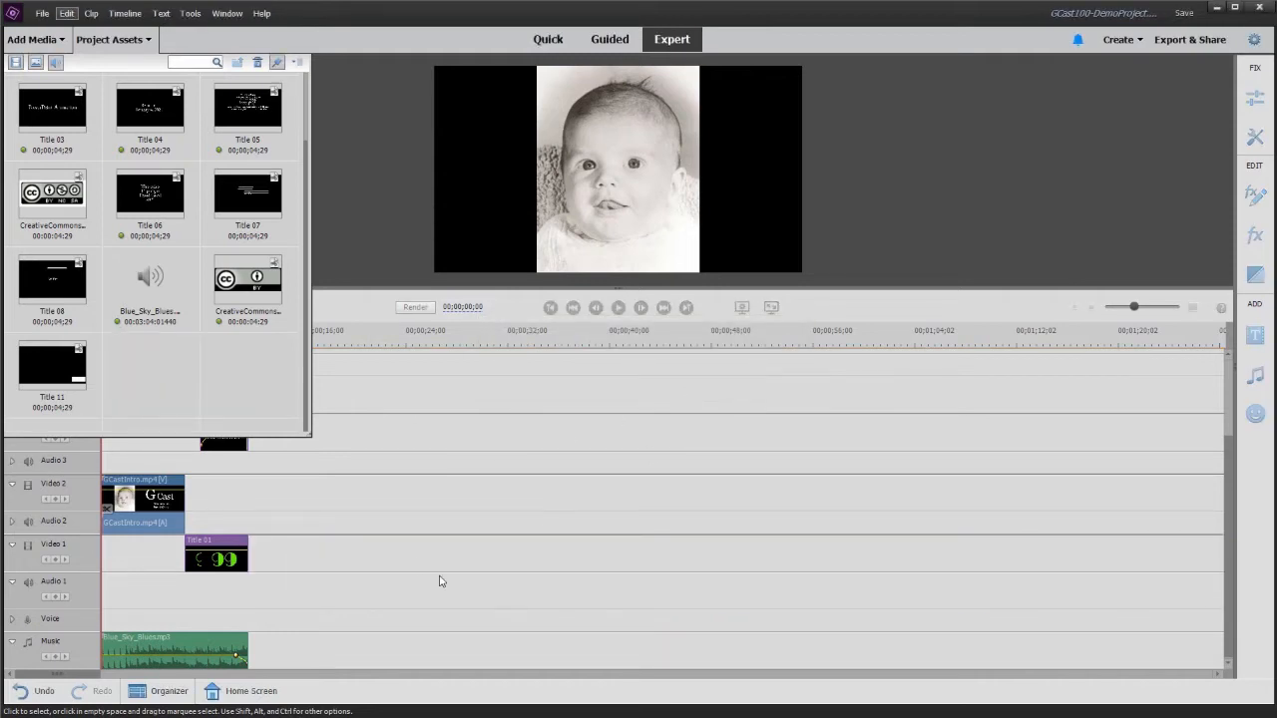
click(111, 40)
- Import Demo Project.wmv from C:\GCast\Screencasts into the project
click(33, 39)
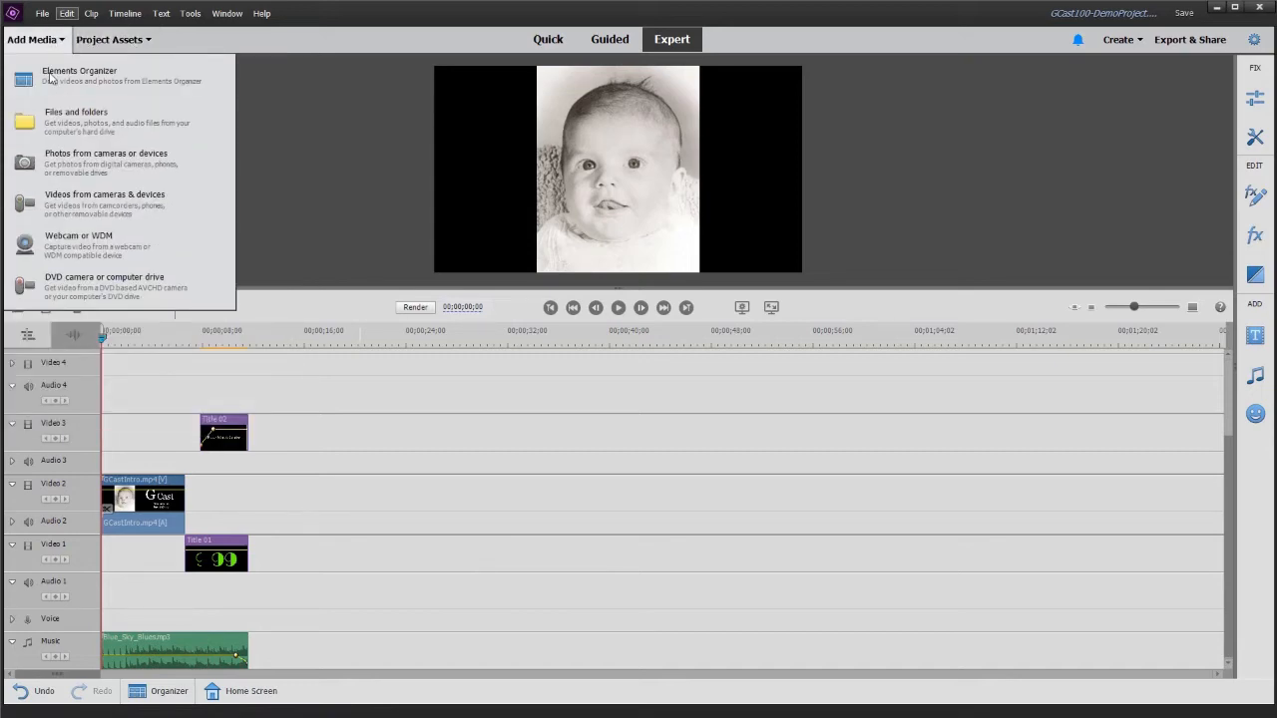
click(56, 118)
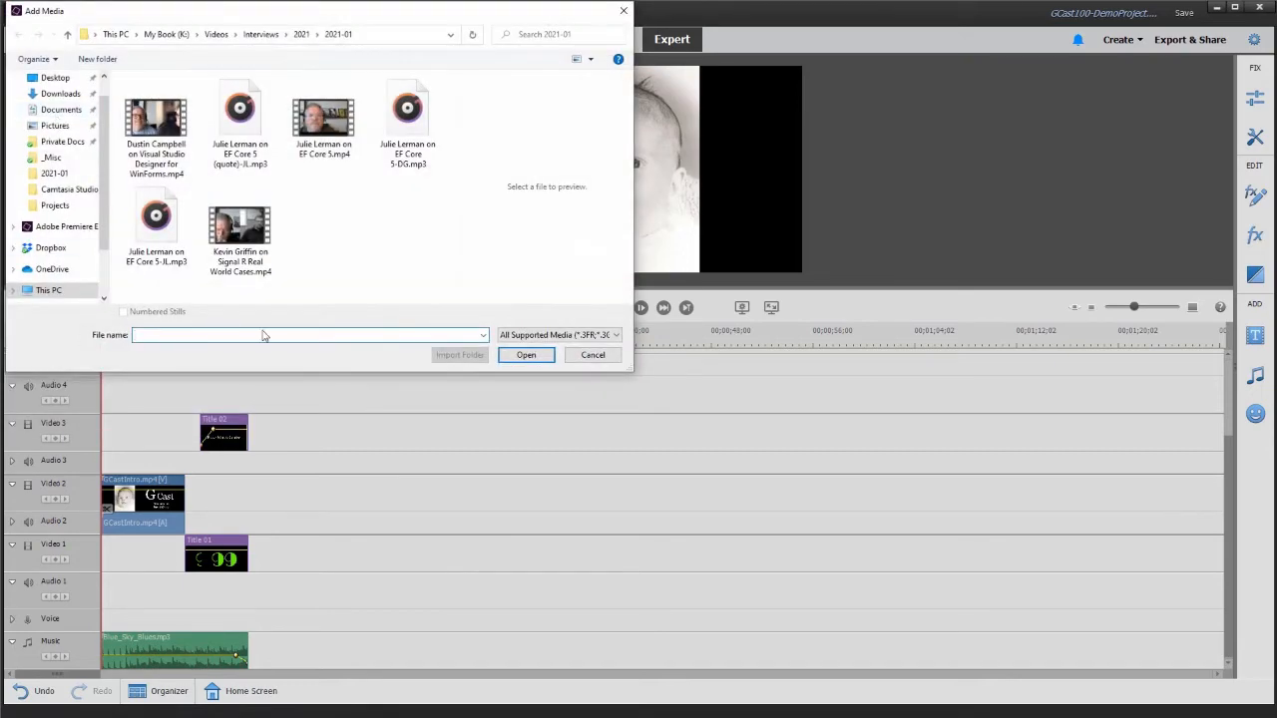
text(c:\g)
key(Down)
key(Return)
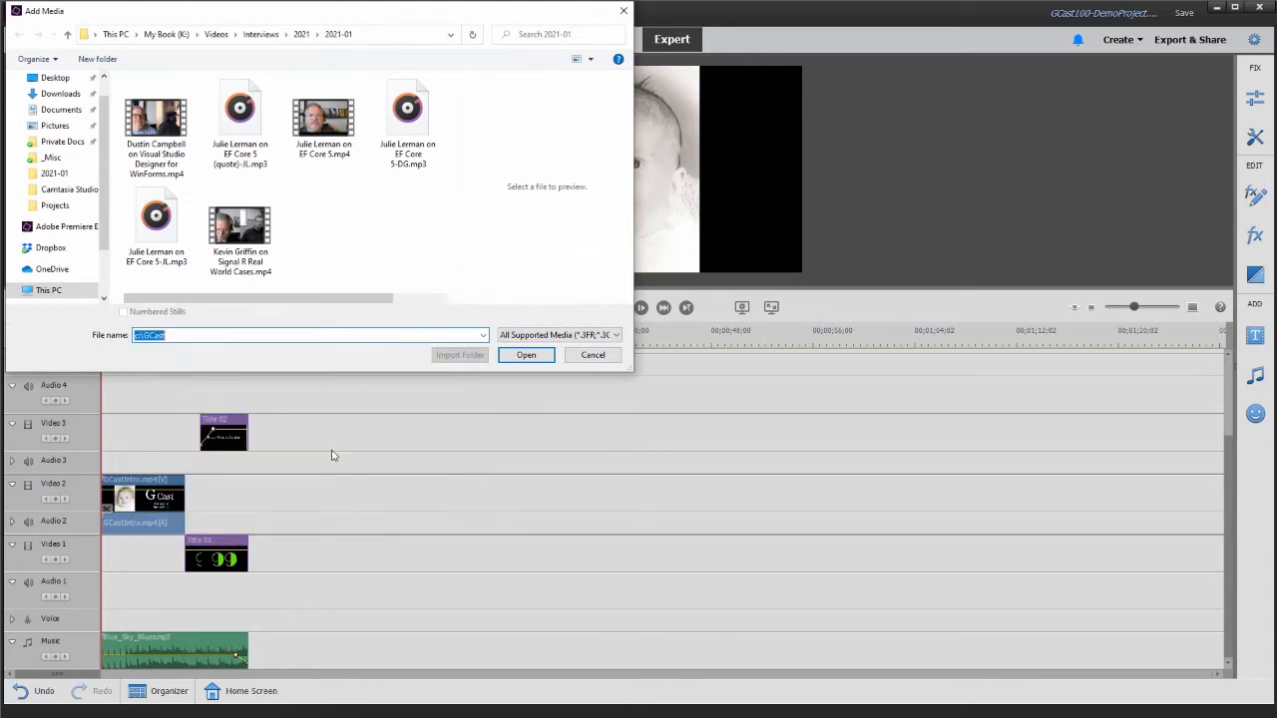
key(Return)
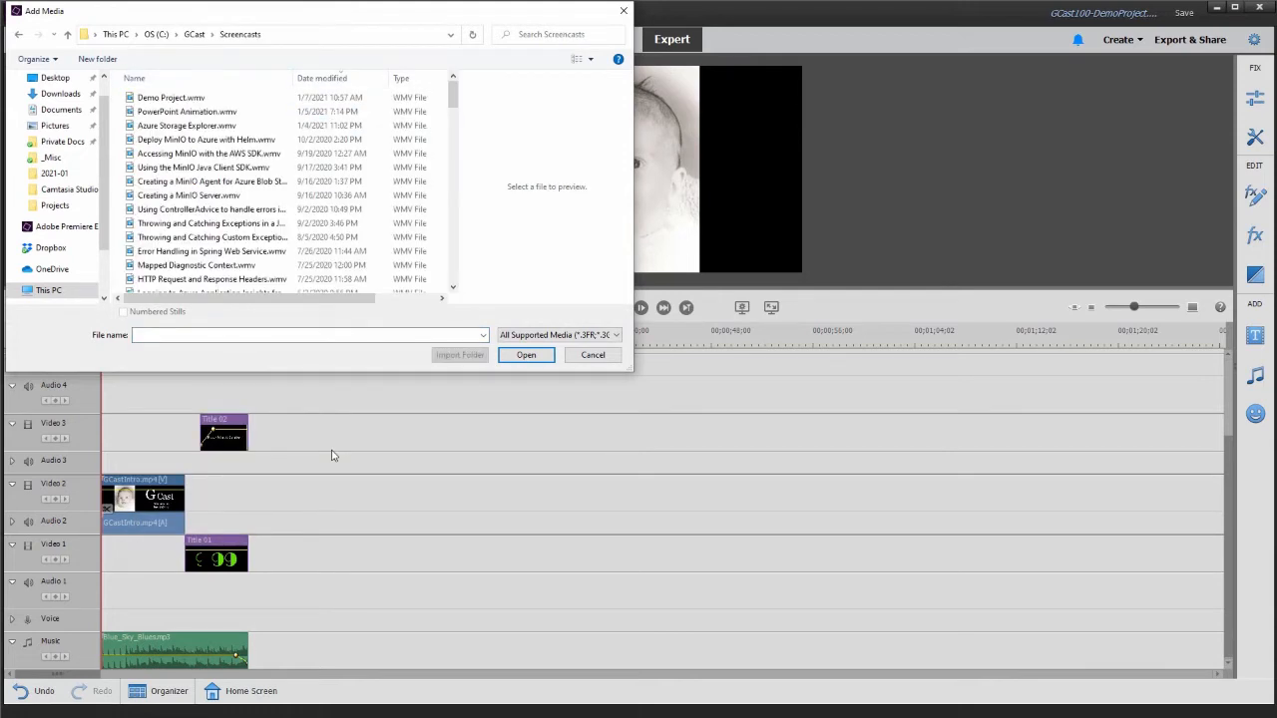
key(Down)
key(Return)
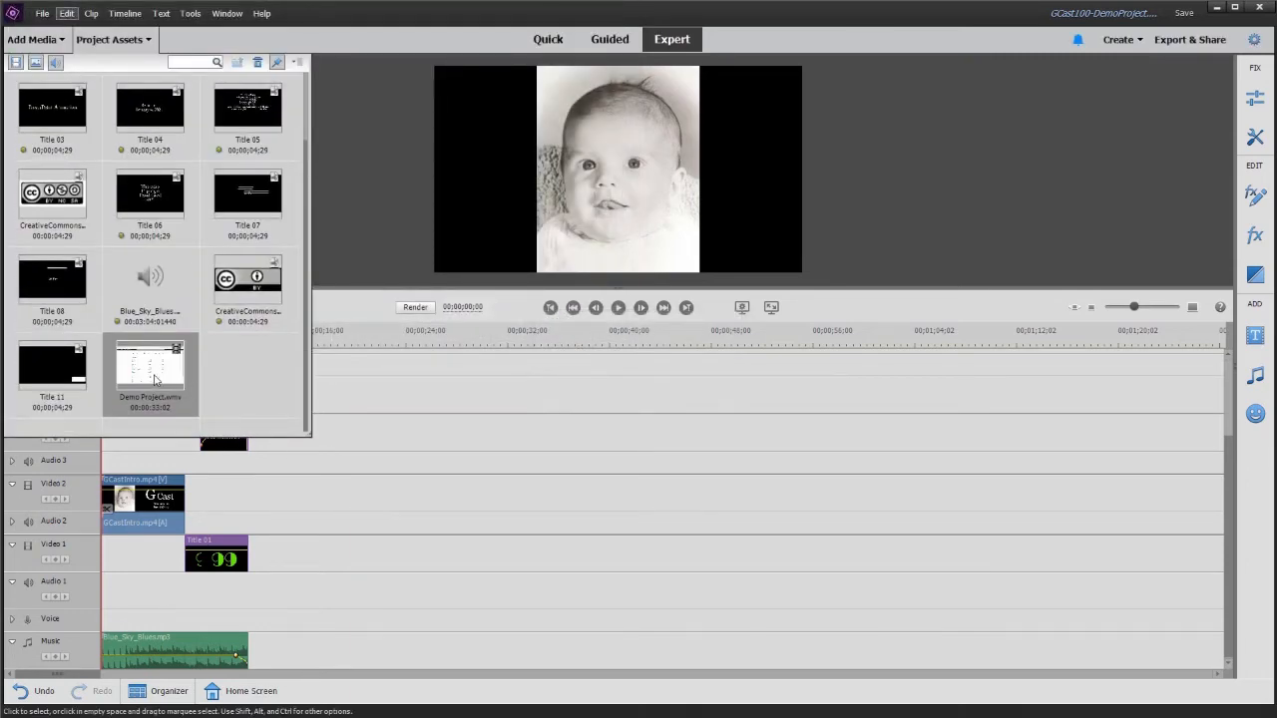
- Place Demo Project.wmv on Video 1 directly after Title 01 and move the closing titles, Creative Commons image and music to its end
drag(155, 380, 255, 580)
click(132, 46)
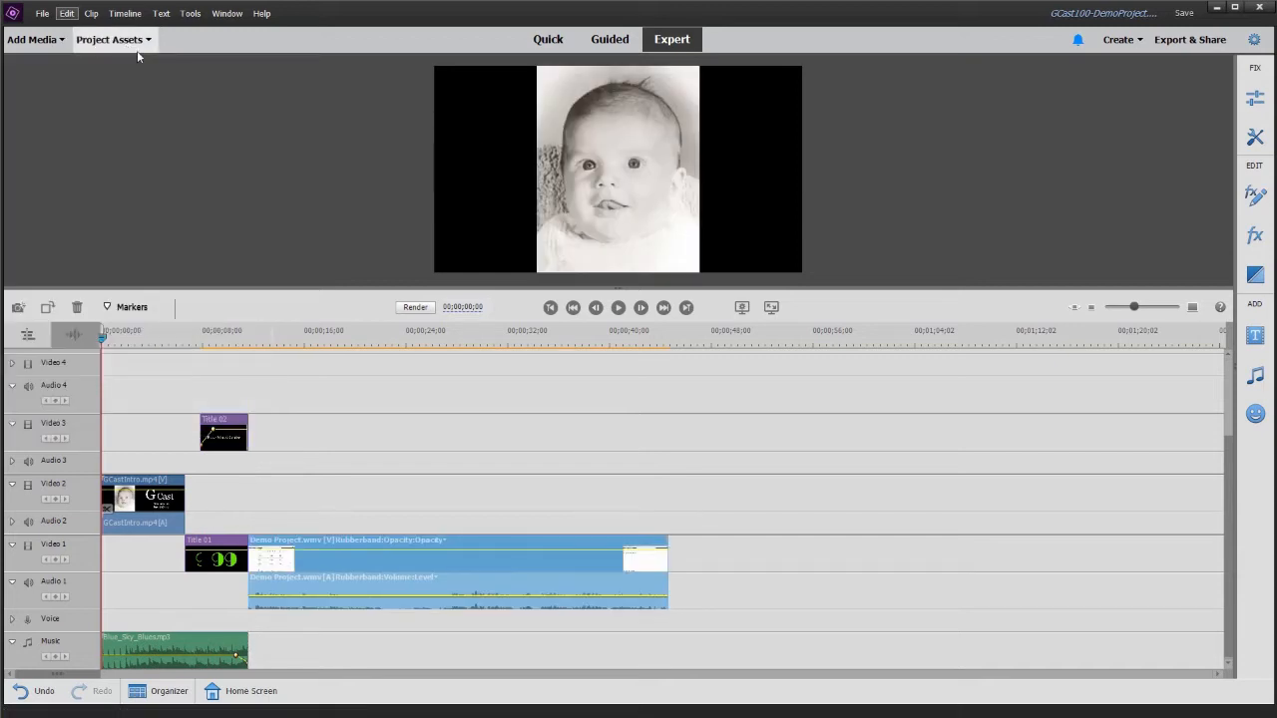
click(1075, 307)
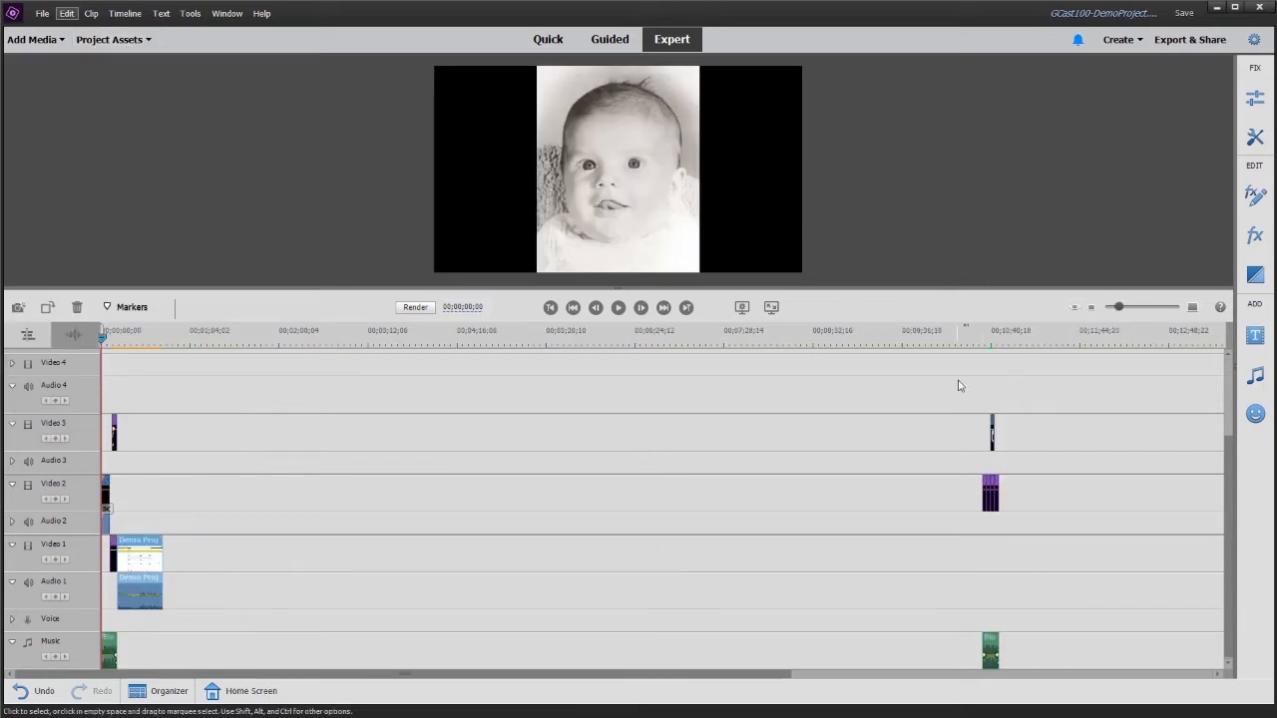
drag(953, 381, 178, 655)
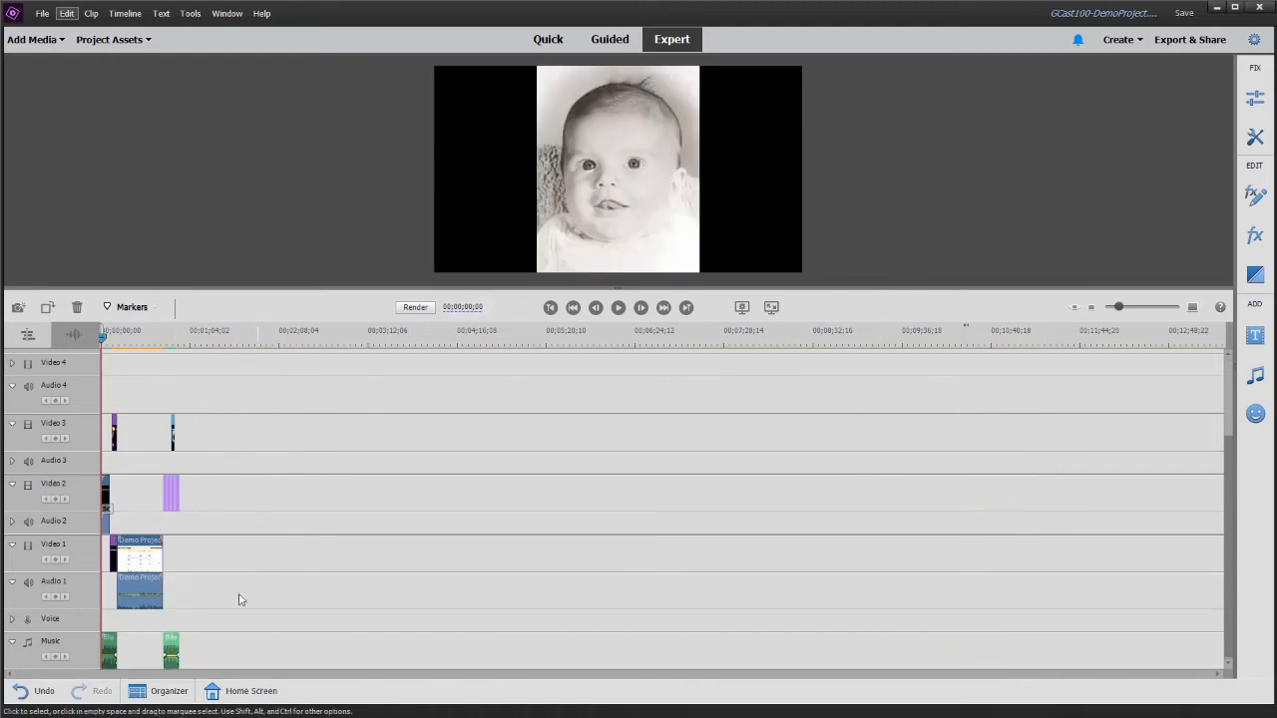
- Replace the episode number text in the Title 01 clip with 100
click(121, 340)
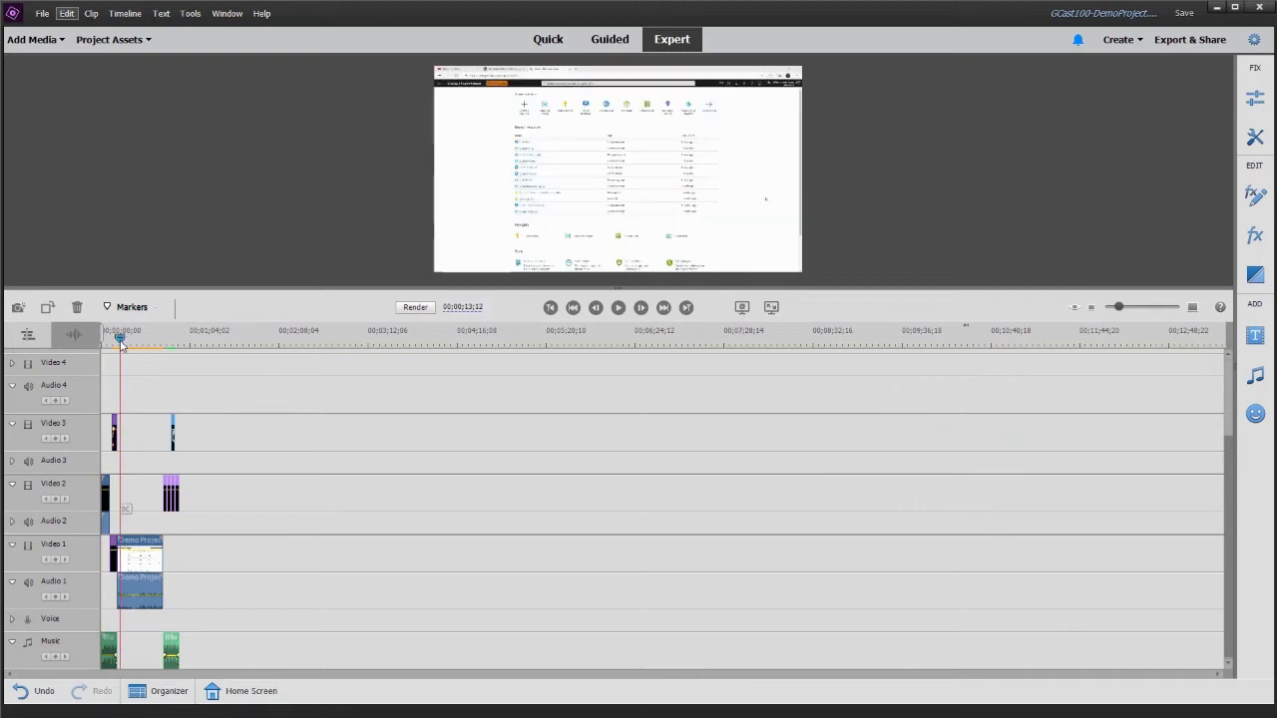
click(1144, 309)
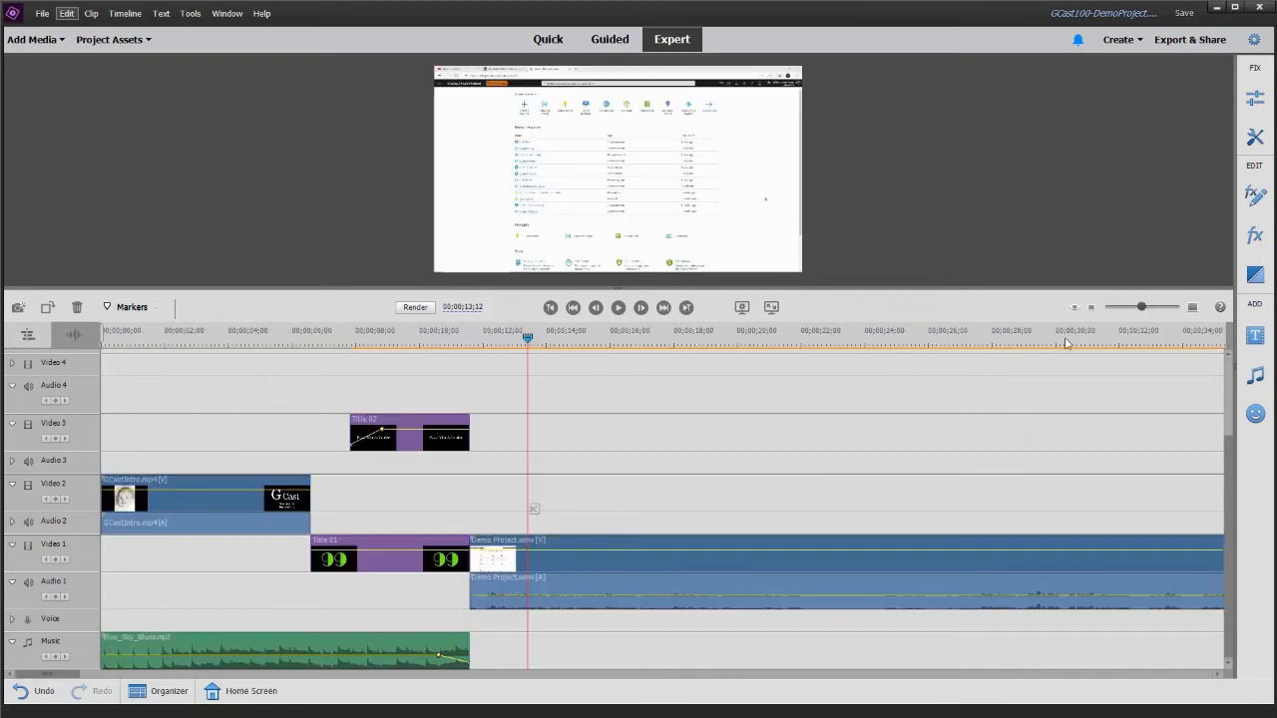
click(337, 330)
double_click(396, 565)
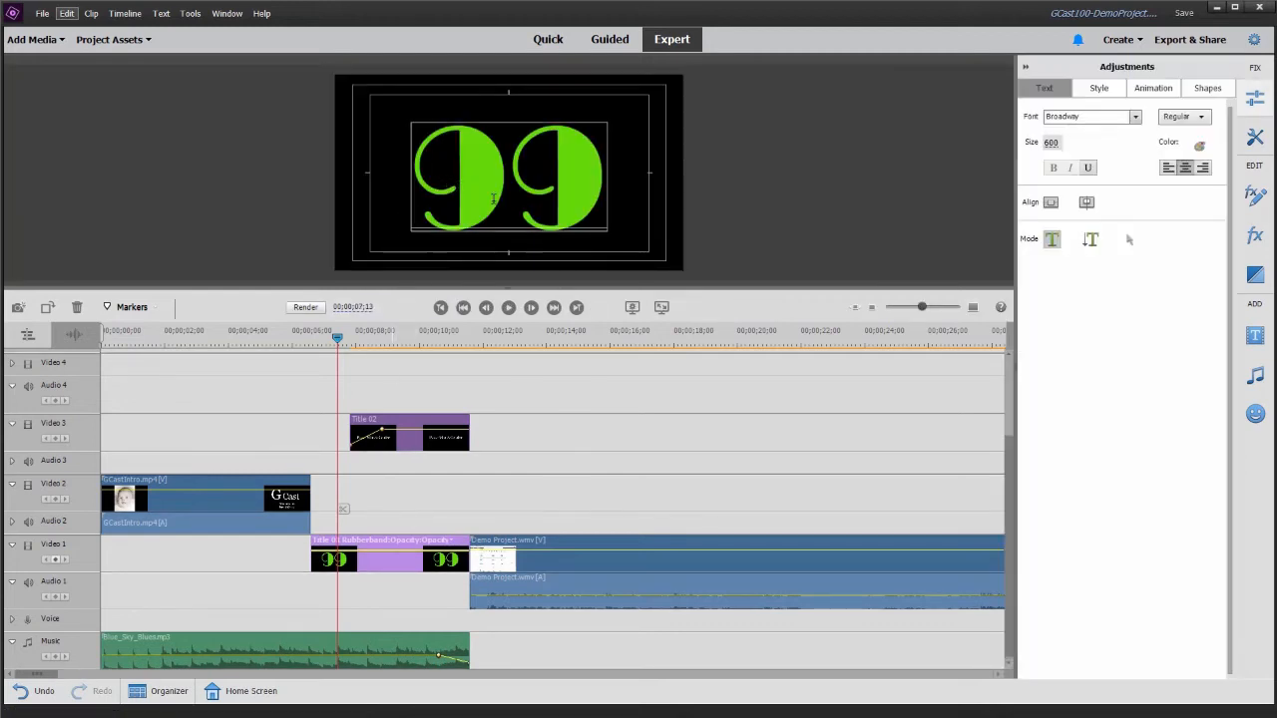
key(ctrl+a)
key(BackSpace)
text(10)
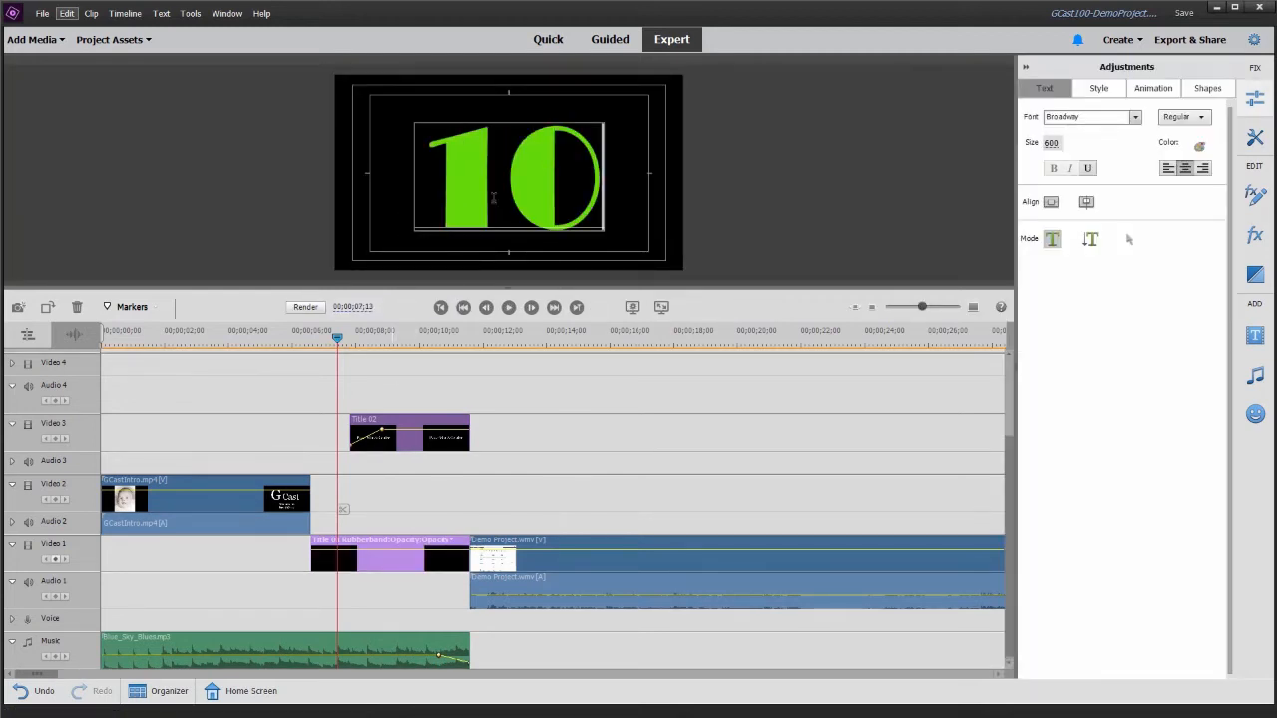
text(0)
- Replace the text of the Title 02 clip on Video 3 with "Demo Project"
click(401, 343)
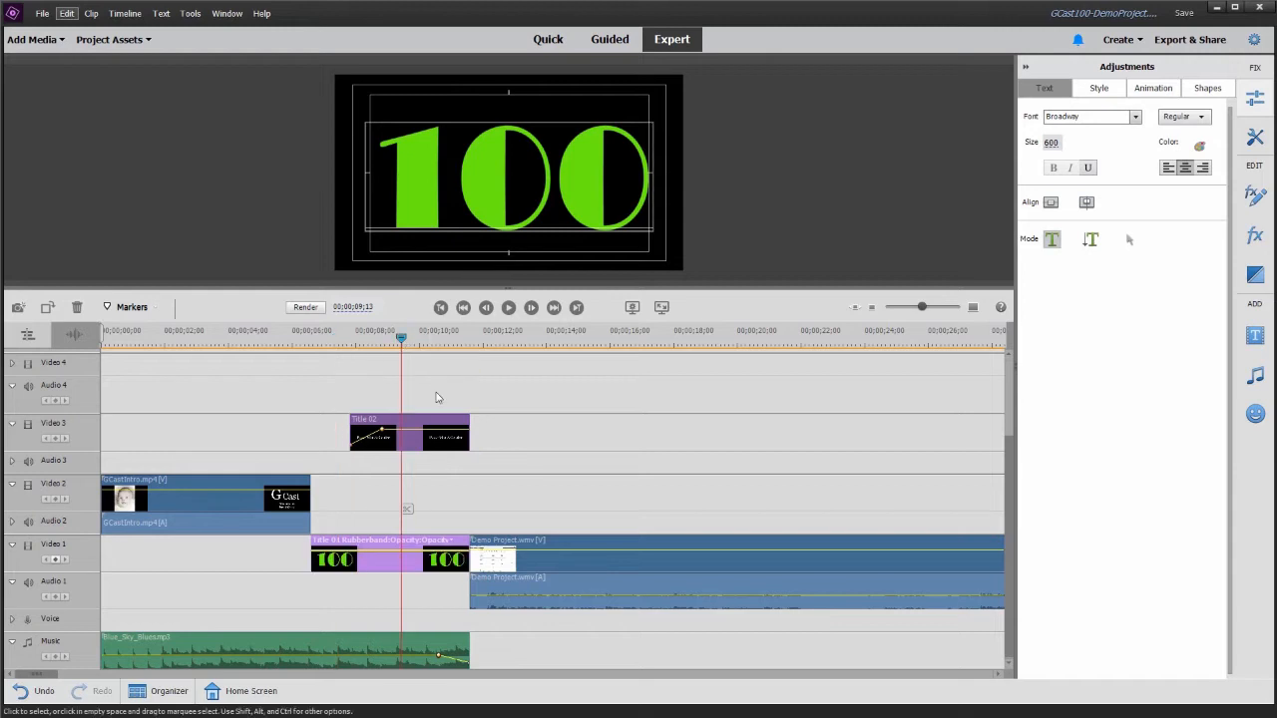
click(436, 442)
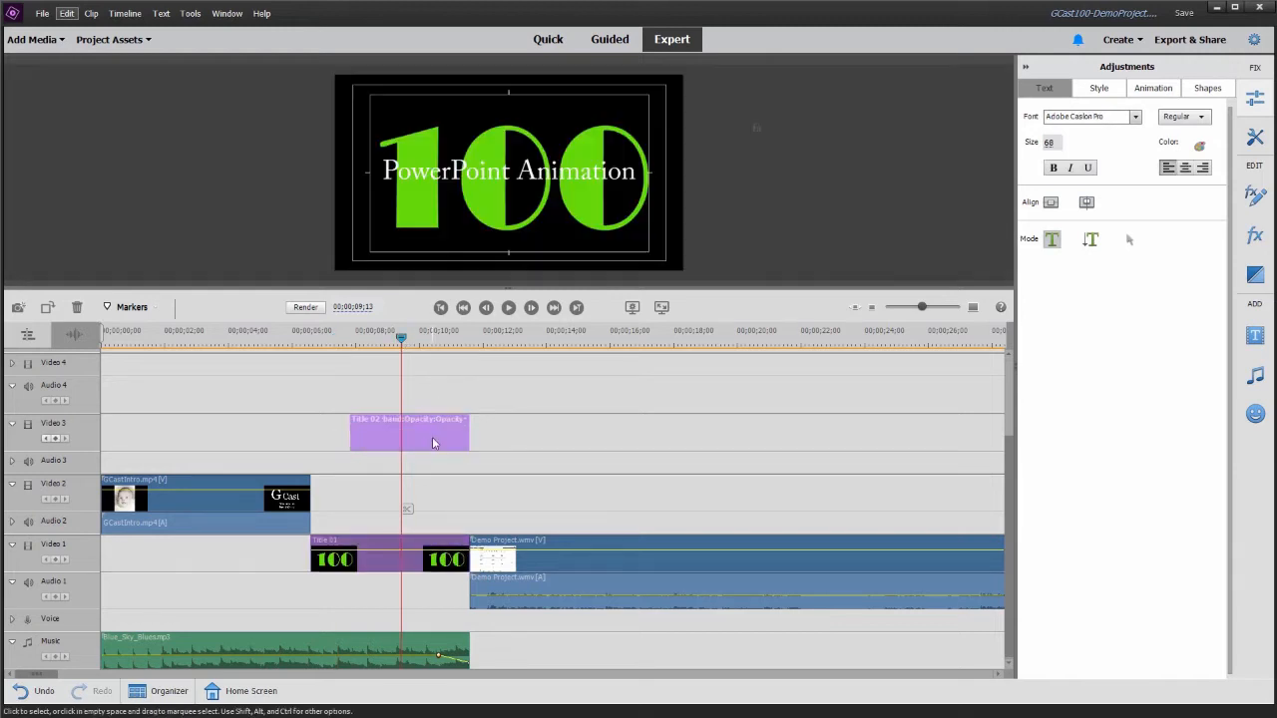
click(486, 181)
key(ctrl+a)
text(De)
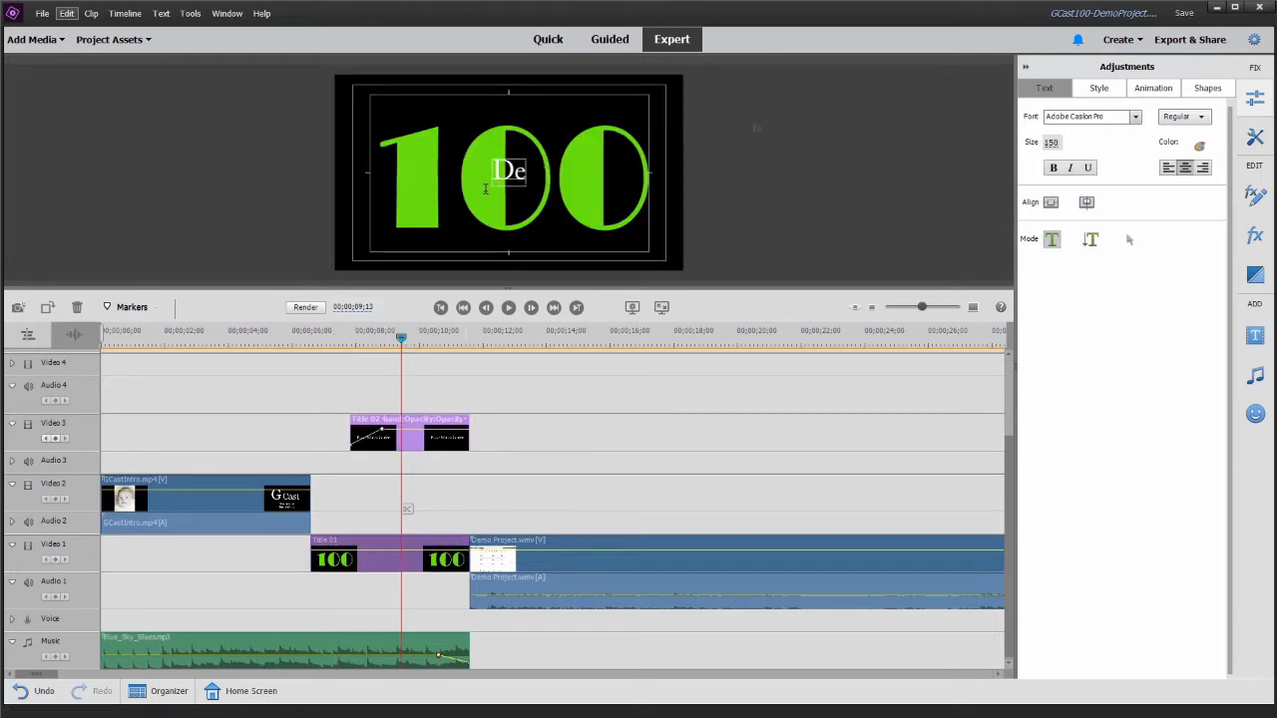
text(mo Project)
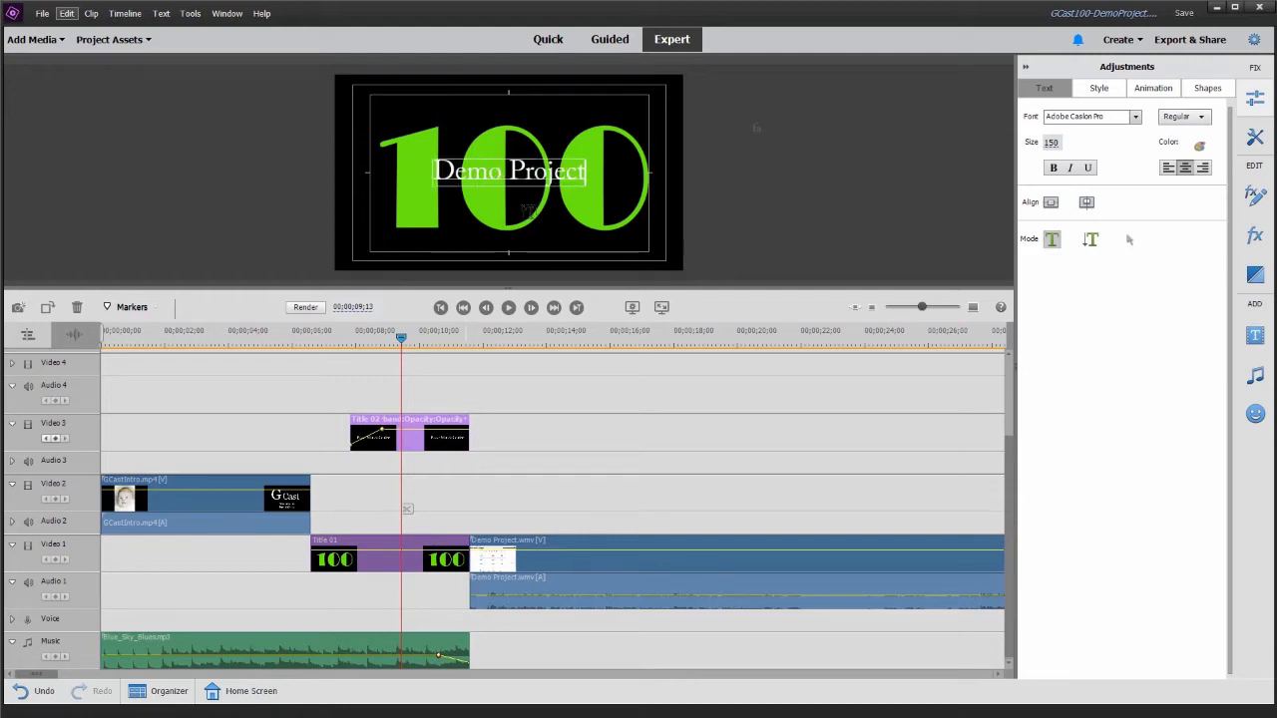
click(656, 330)
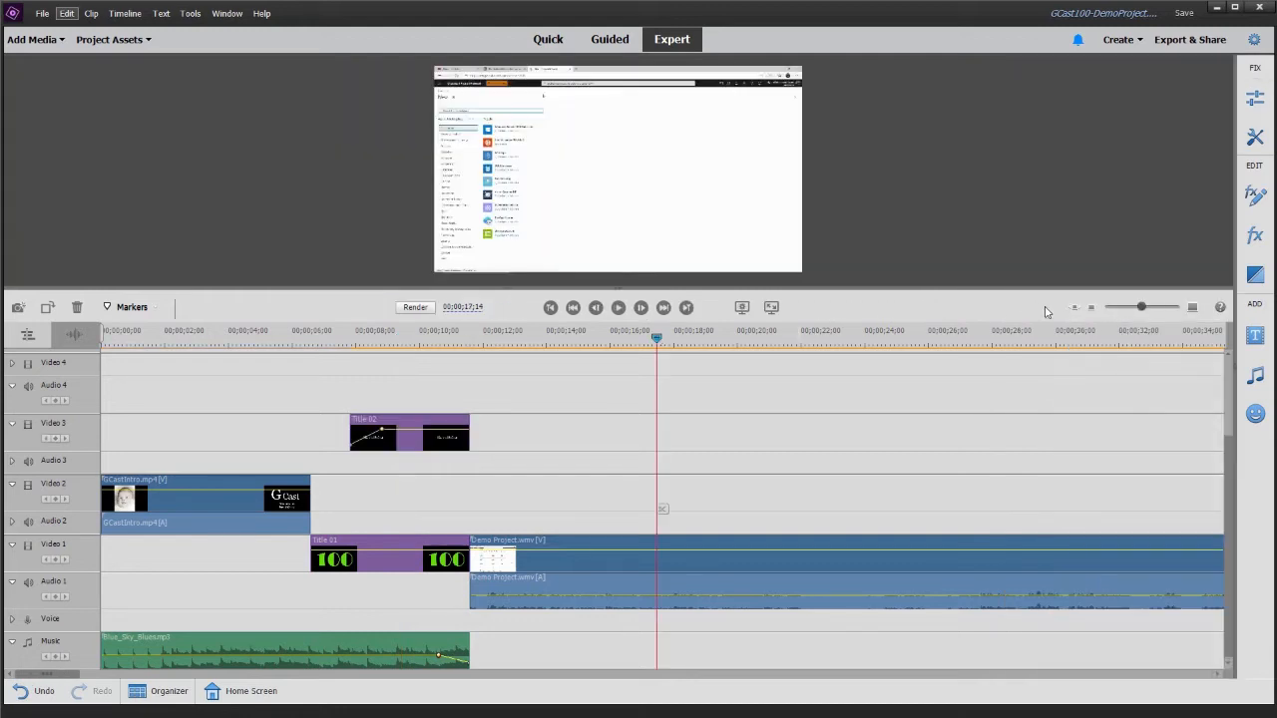
- Replace the text of the Title 03 clip on Video 2 with "Demo Project"
click(1074, 308)
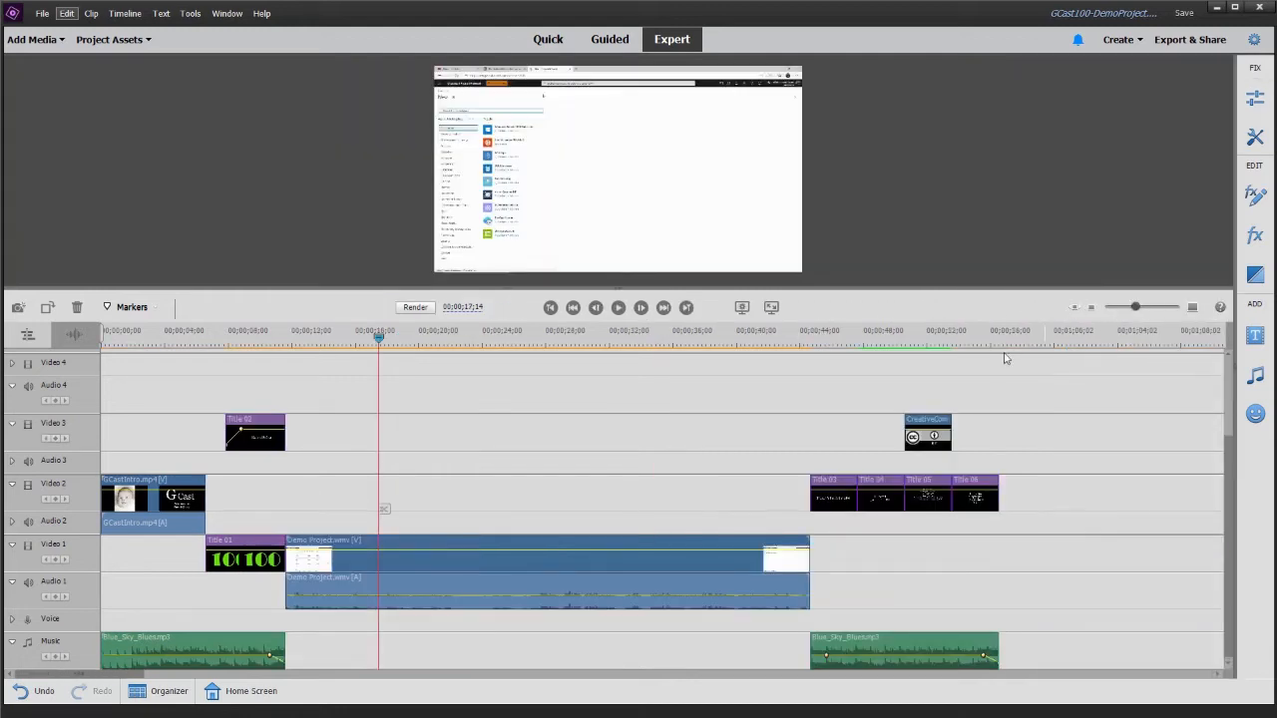
click(833, 337)
double_click(850, 499)
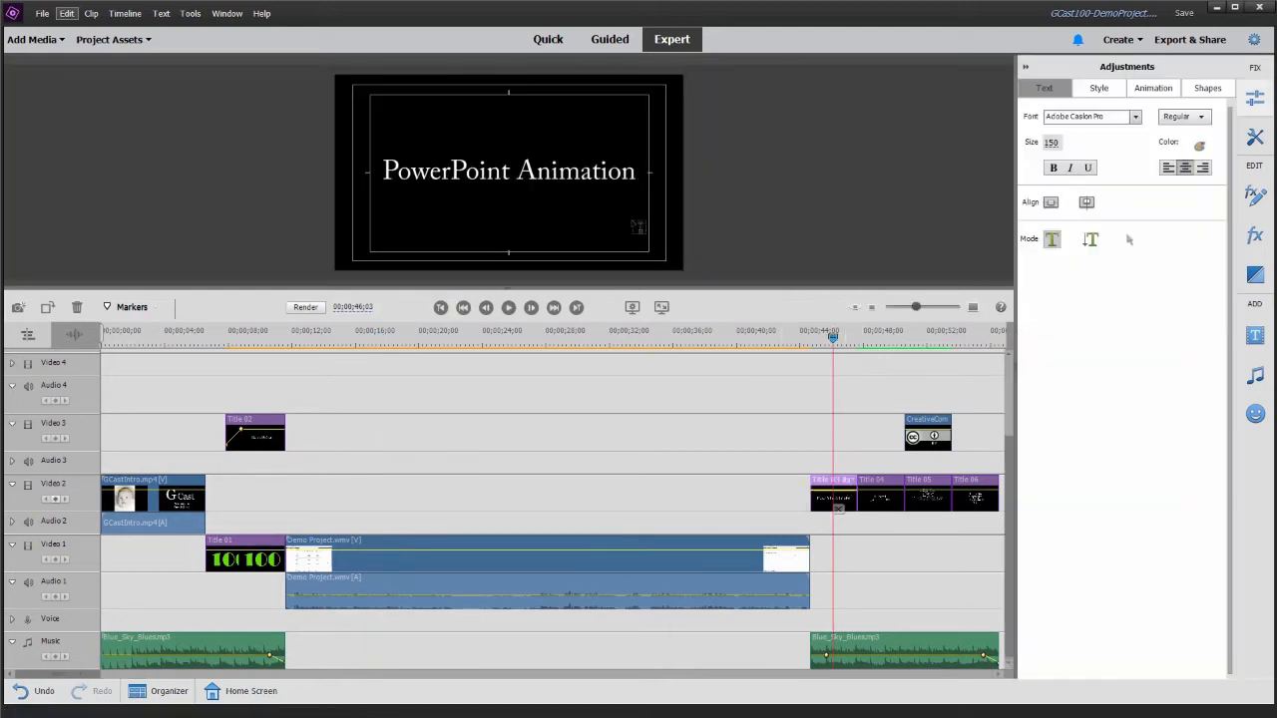
key(ctrl+a)
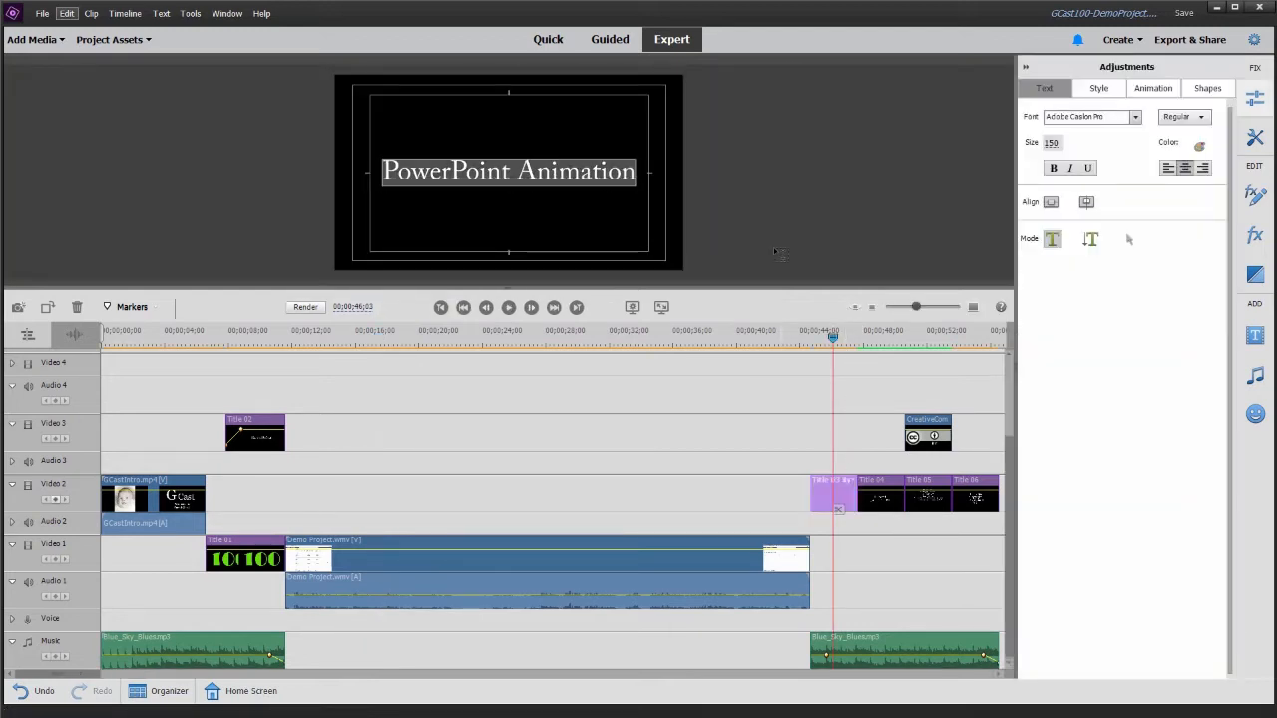
text(Demo Project)
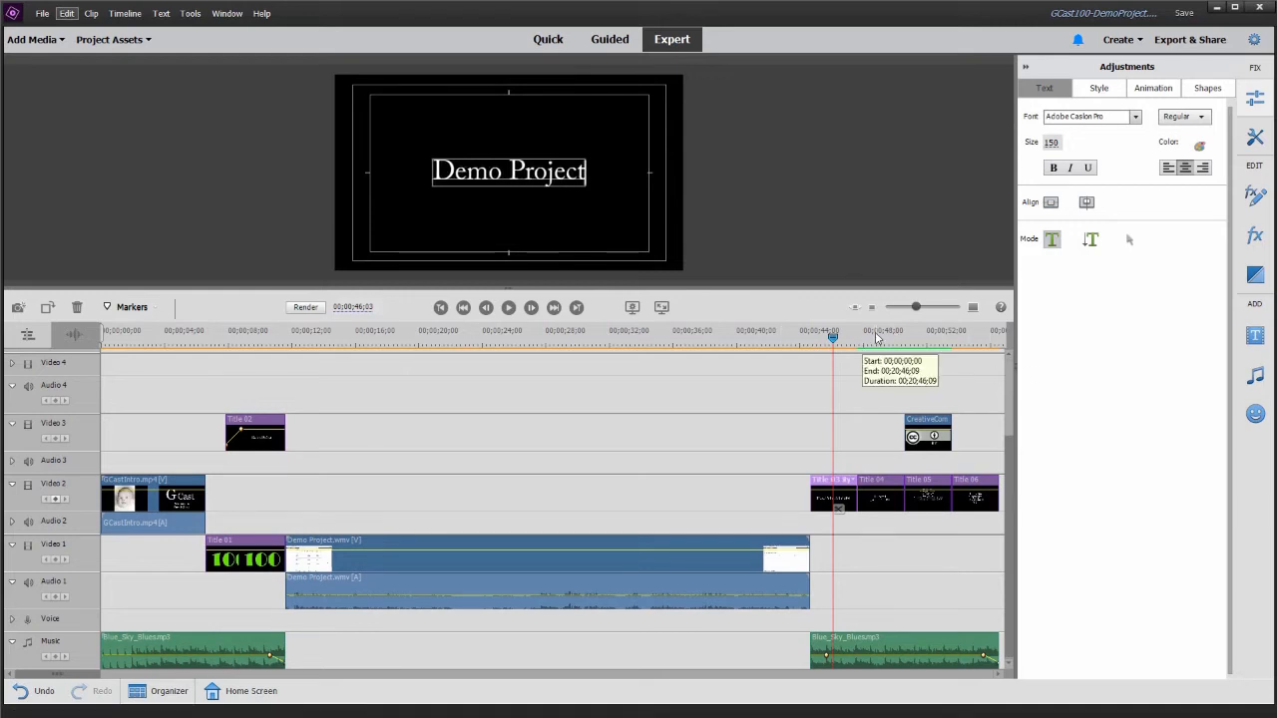
- Try to change the day in the Title 04 clip's recording date to 6
click(875, 337)
double_click(877, 506)
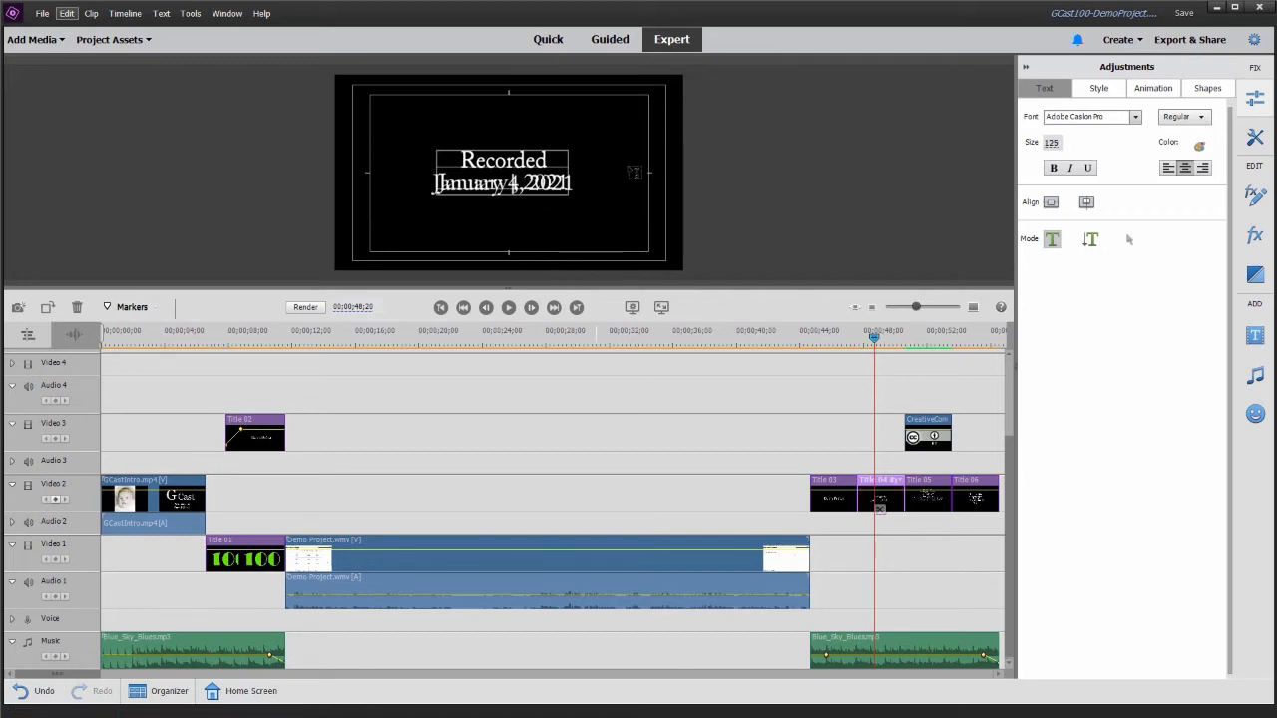
key(ctrl+z)
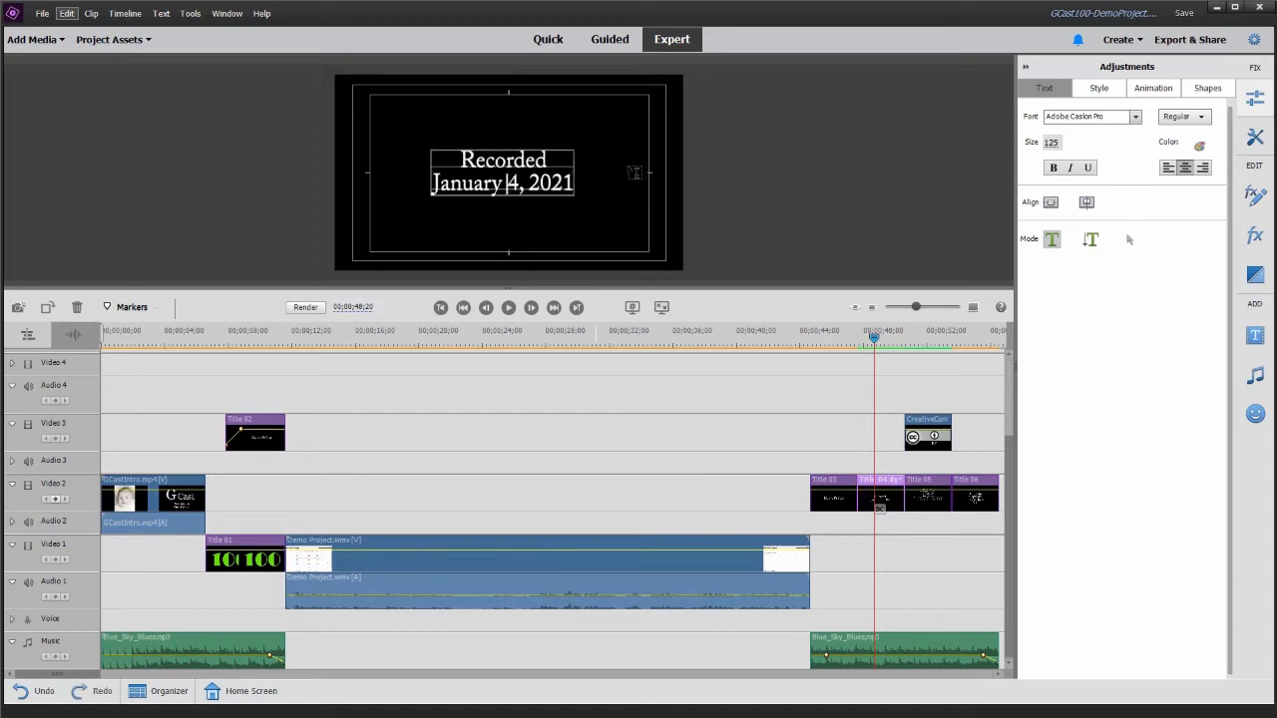
key(BackSpace)
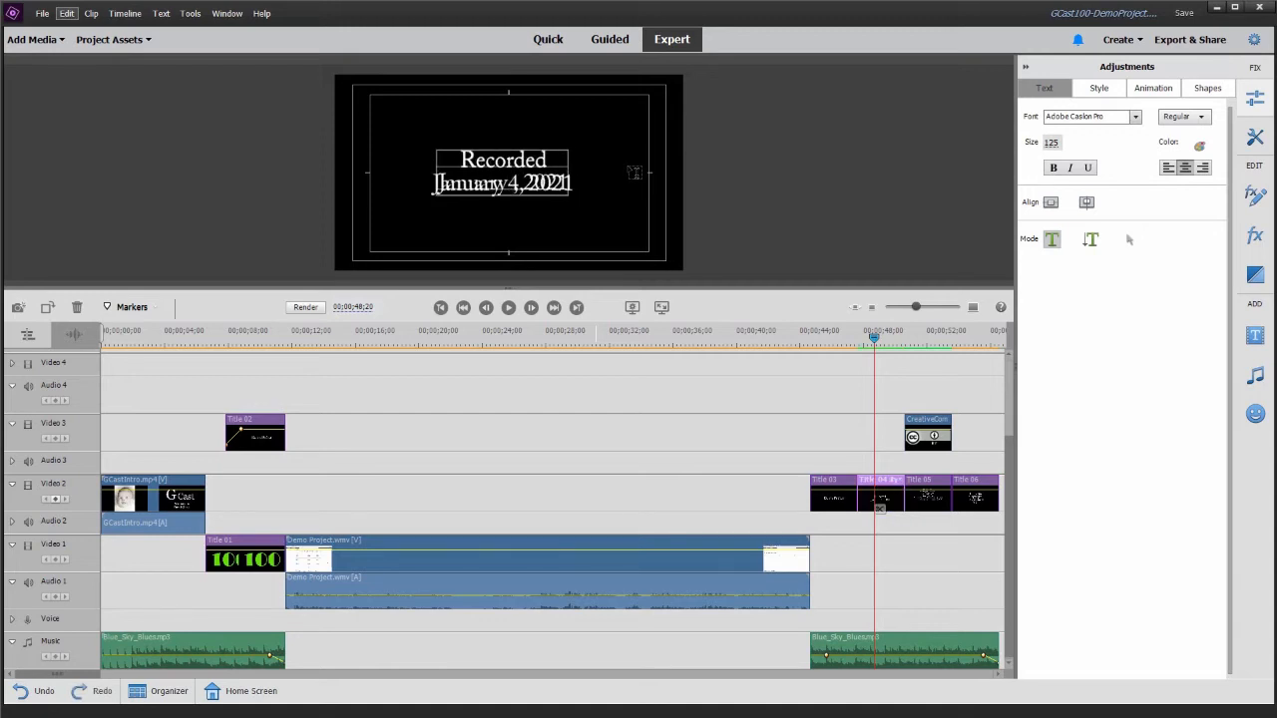
text(6)
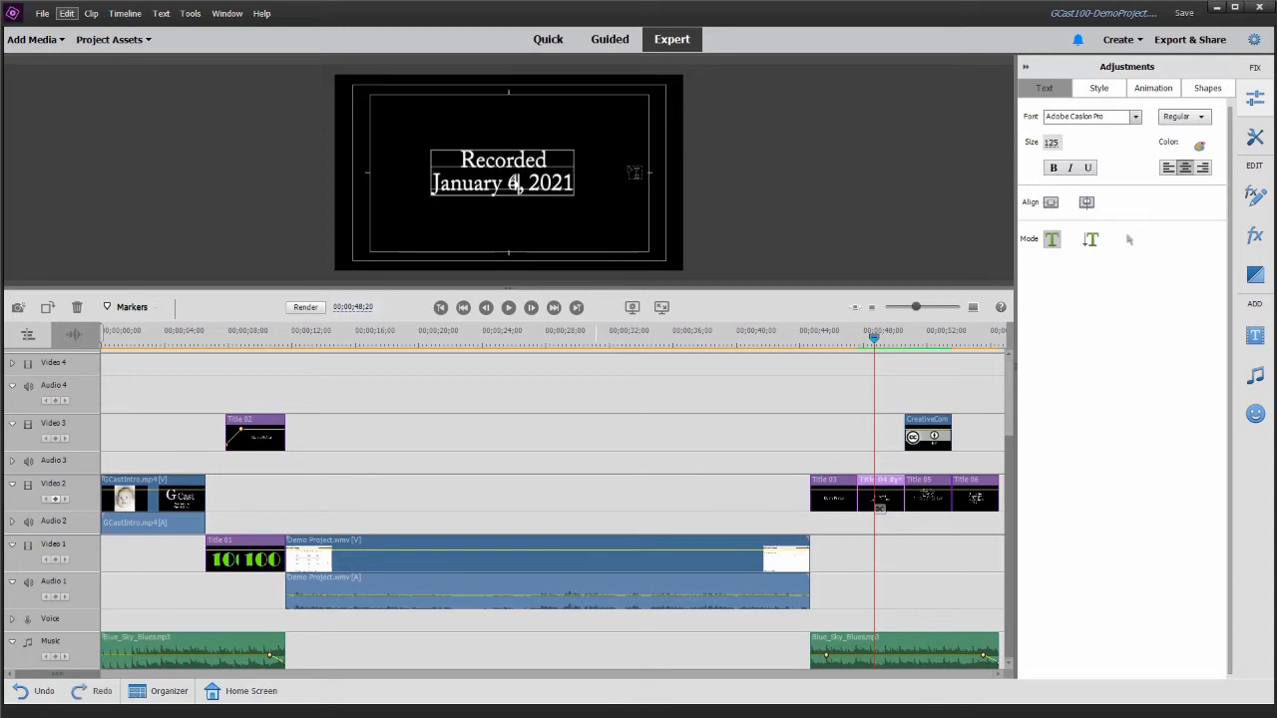
key(ctrl+a)
key(BackSpace)
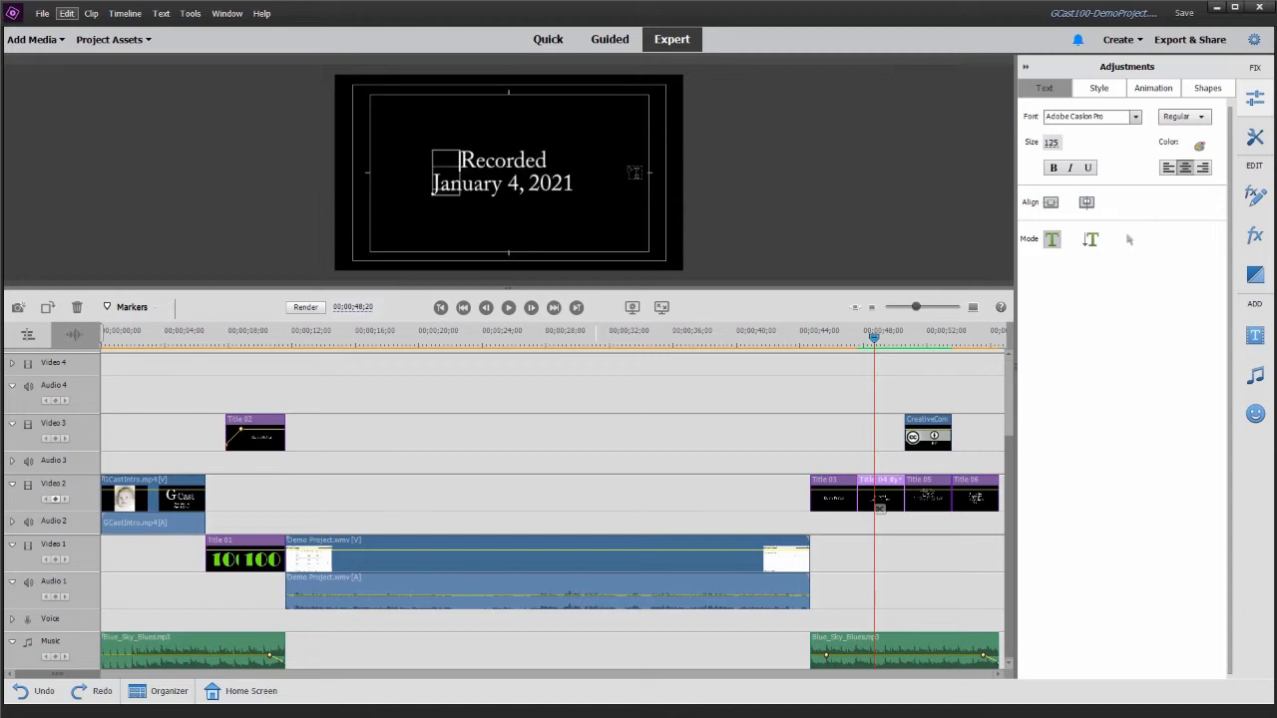
click(1129, 239)
click(887, 499)
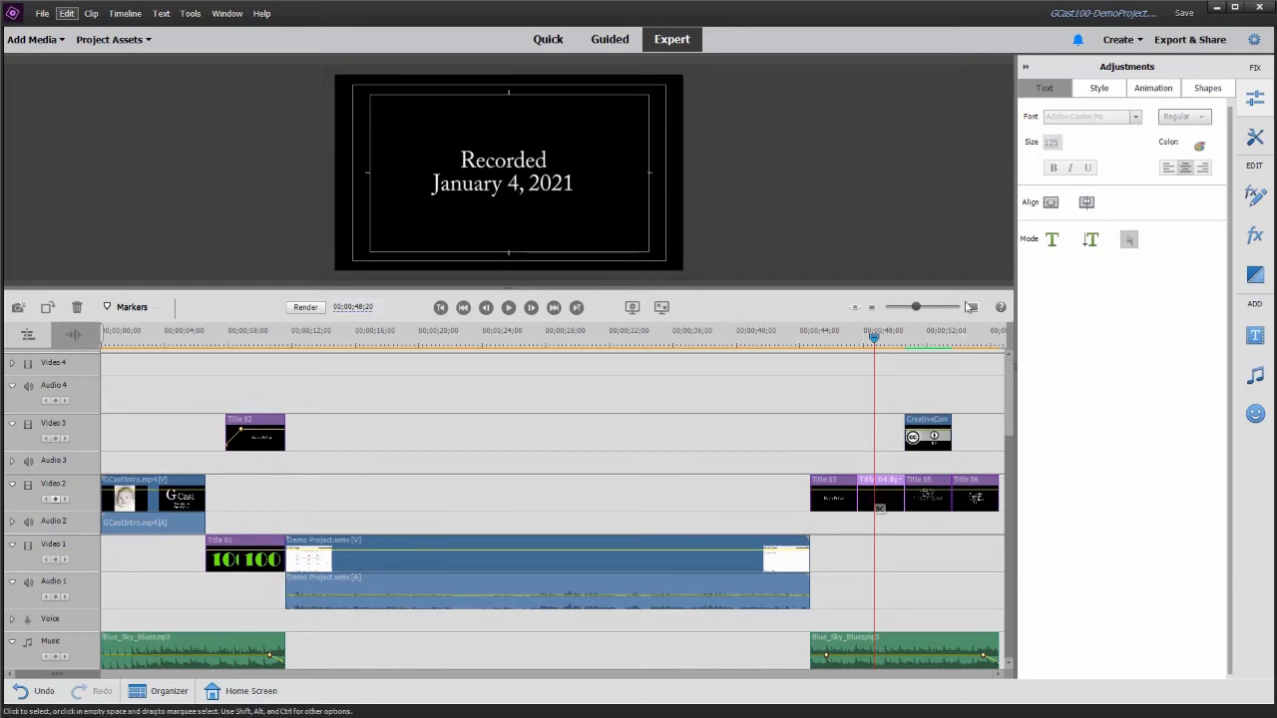
- Enter the Title 04 clip's text on two lines as "Recorded" and "January 6, 2021"
click(970, 308)
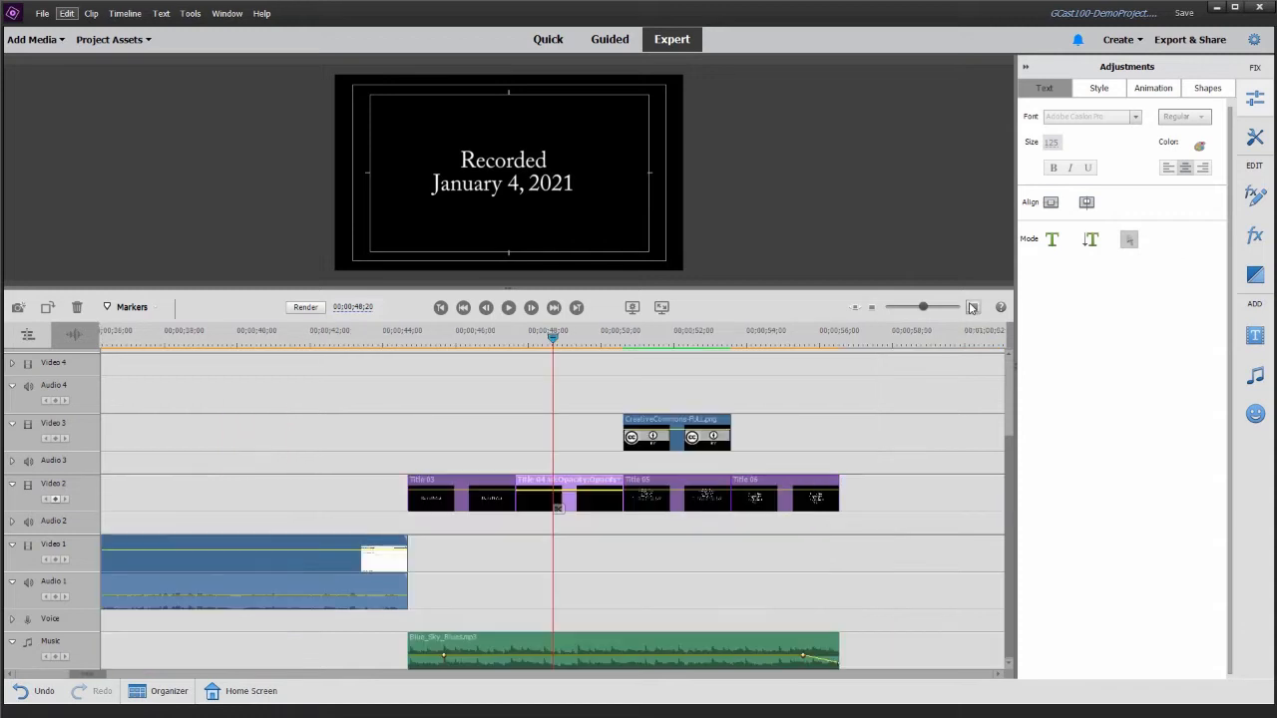
click(485, 339)
click(548, 344)
click(599, 487)
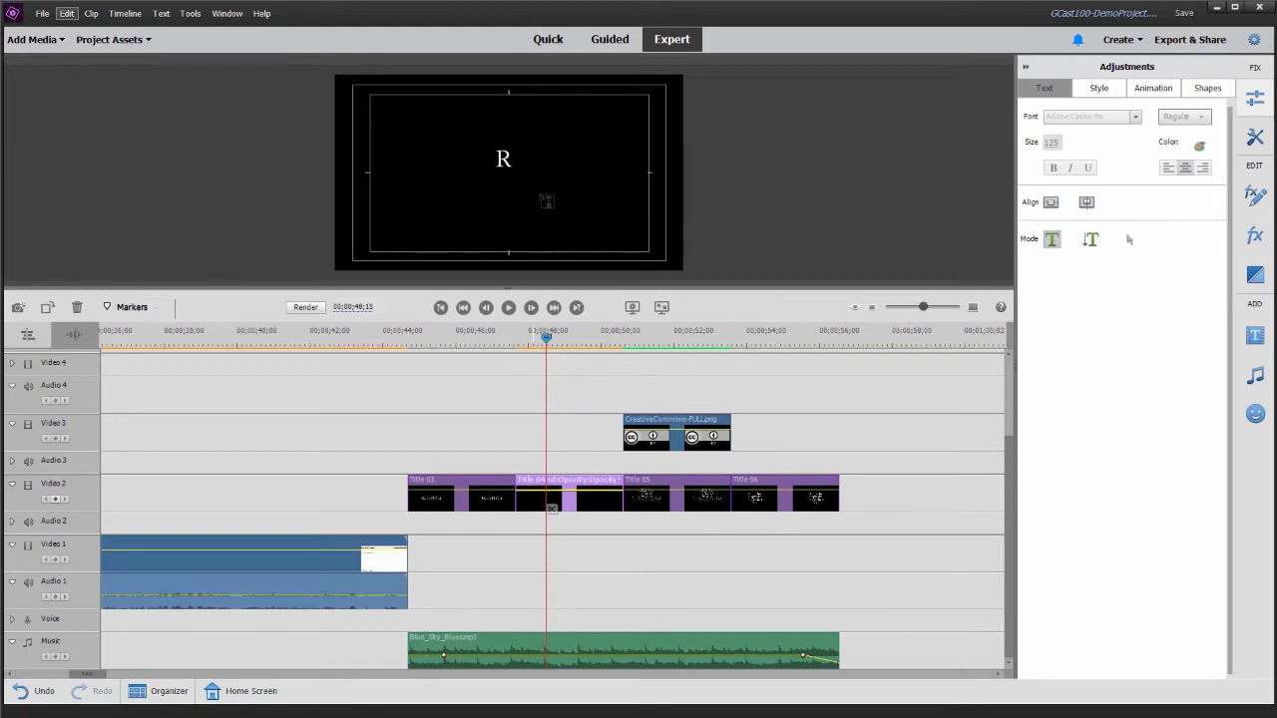
text(corded)
key(Return)
text(Jan)
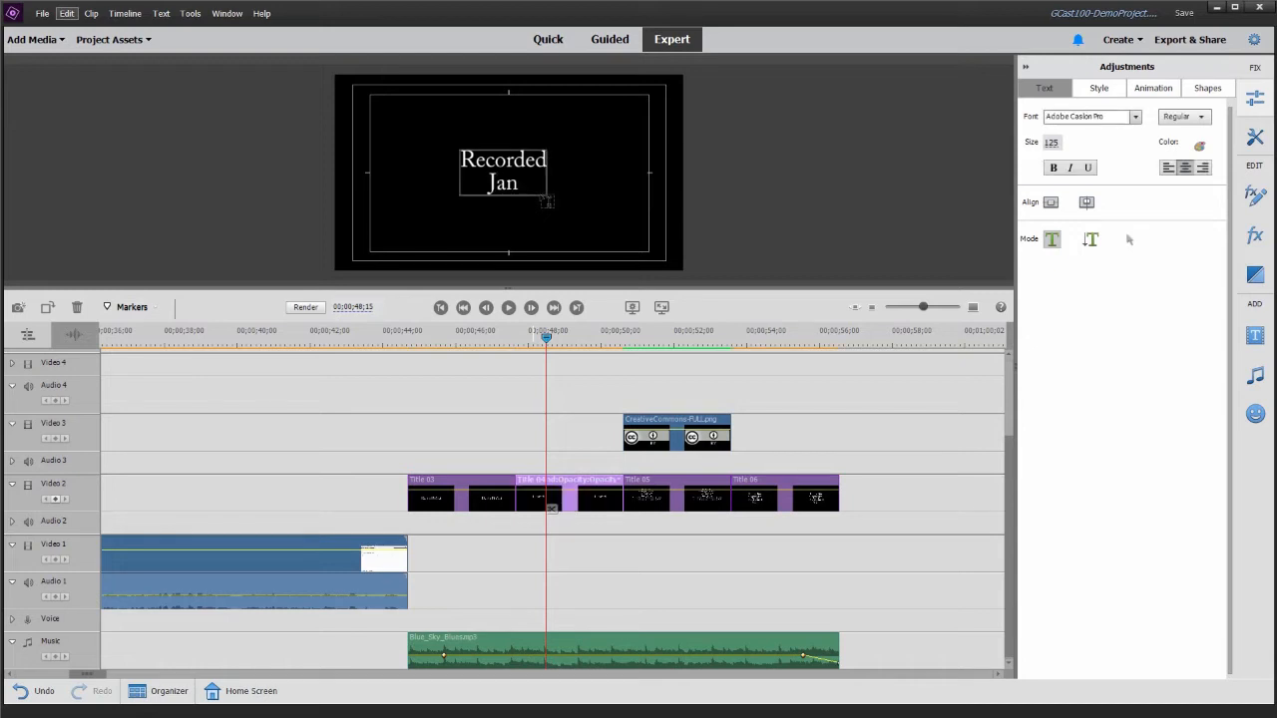
text(uary 6,)
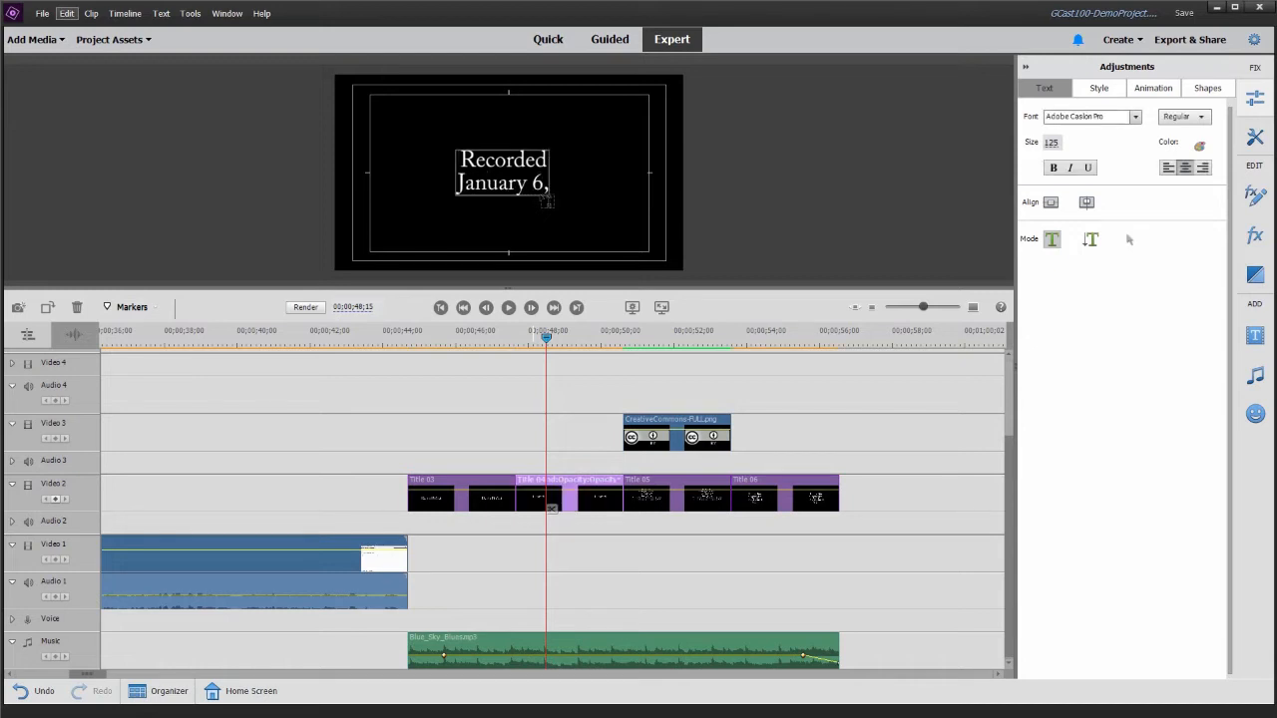
text( 202)
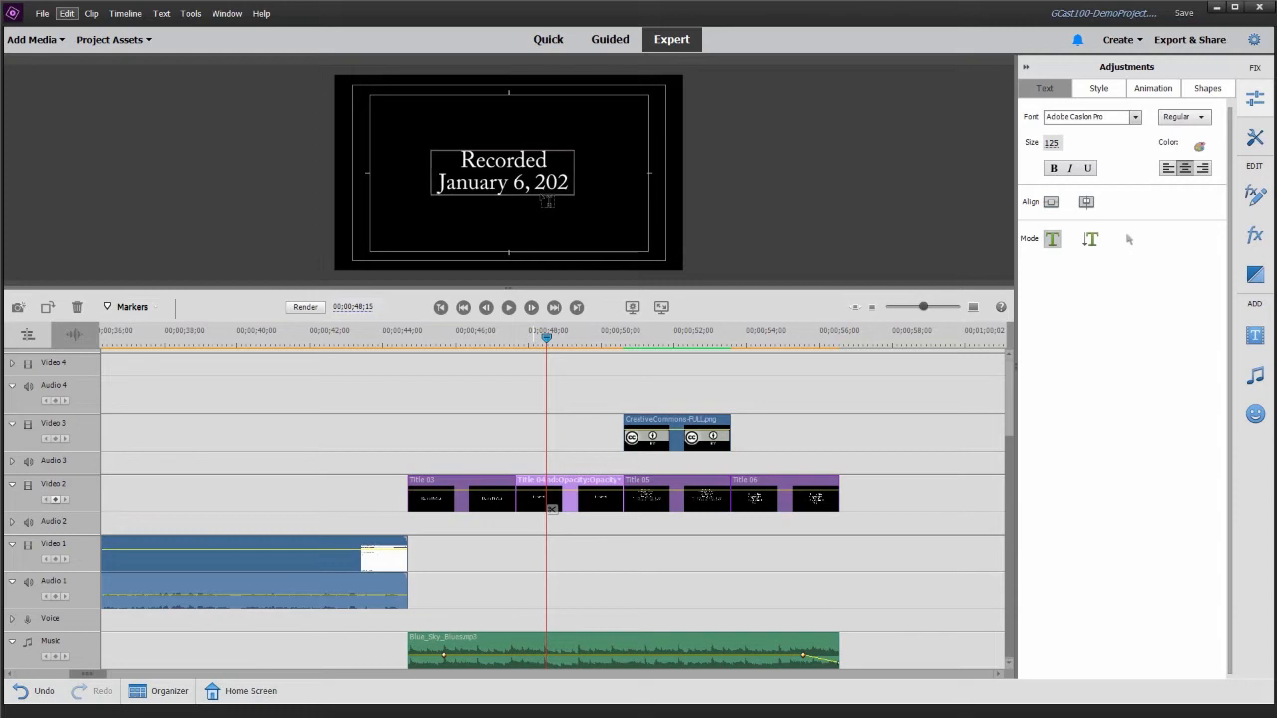
text(1)
key(Escape)
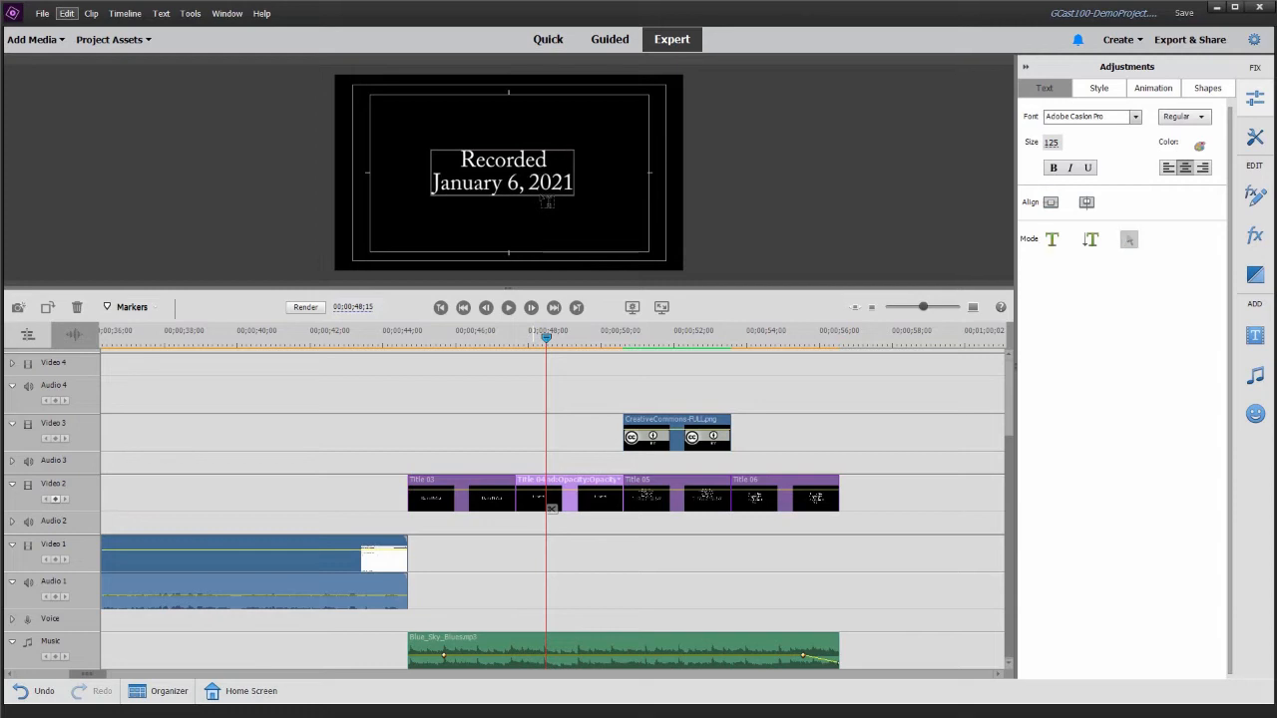
- Play the transition from the opening titles into the Demo Project recording and check how the two sections fit together
click(394, 336)
key(Home)
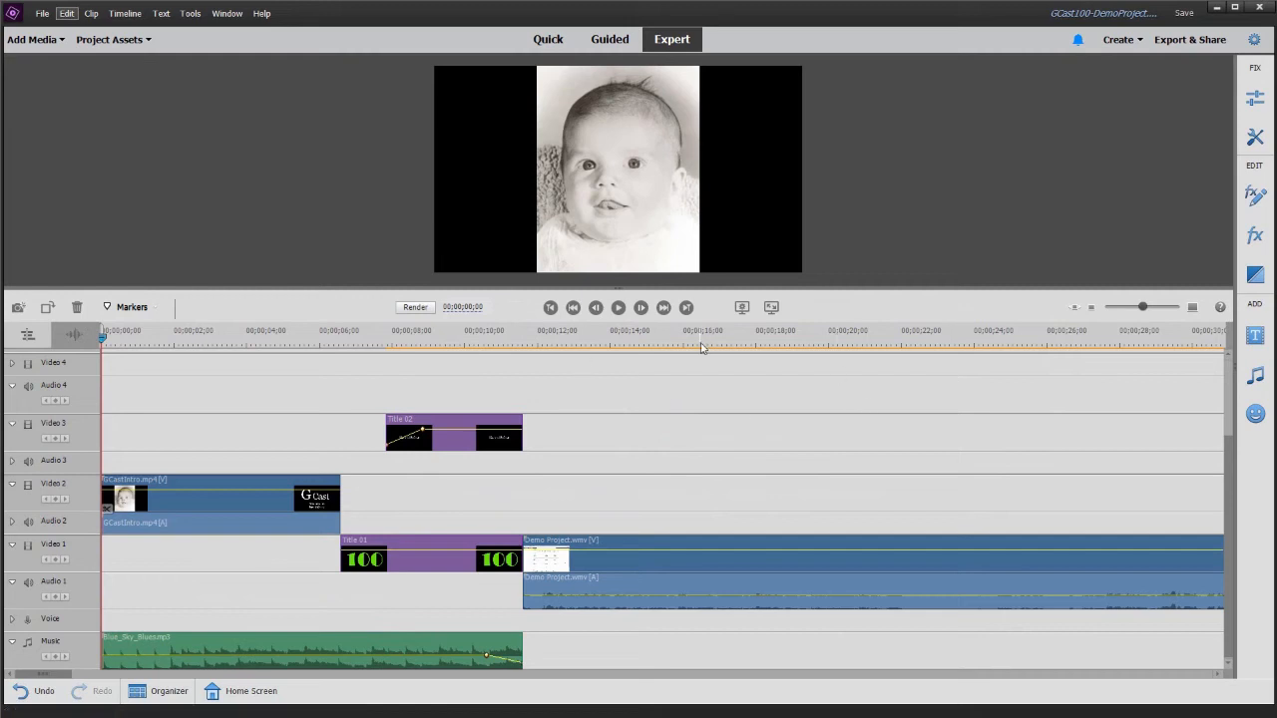
click(498, 336)
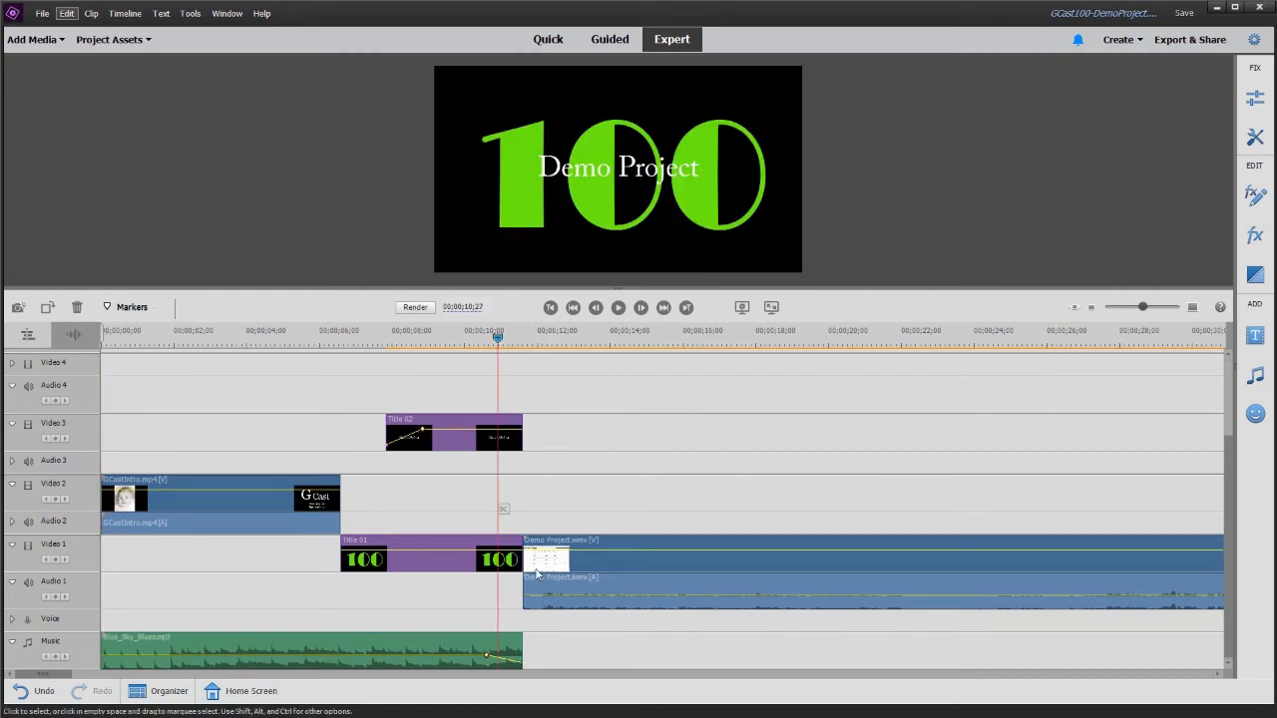
key(space)
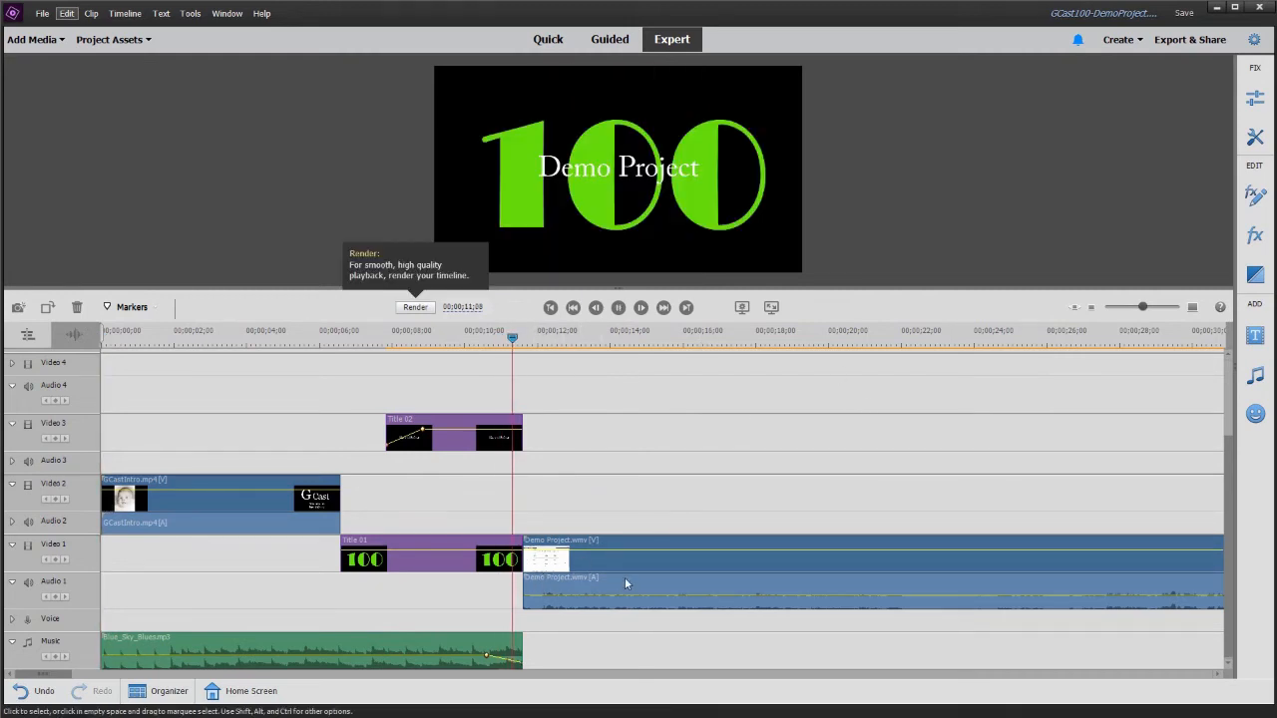
click(619, 539)
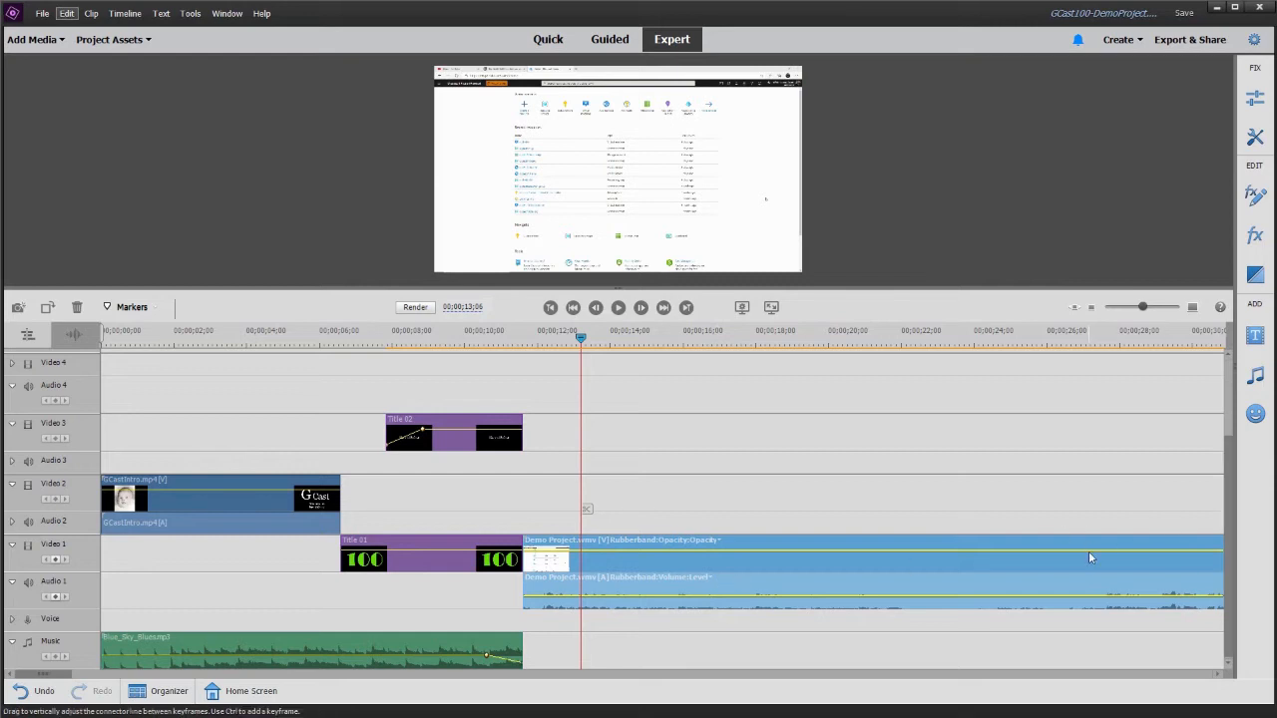
click(1168, 342)
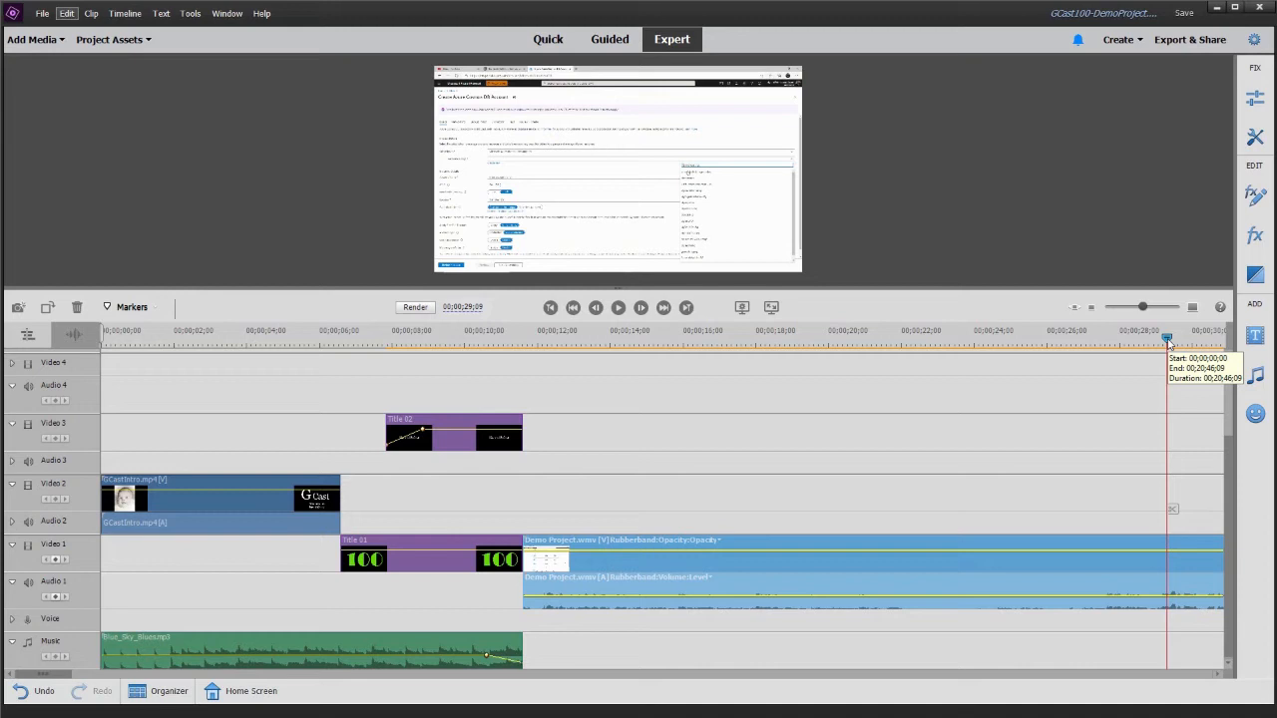
click(482, 335)
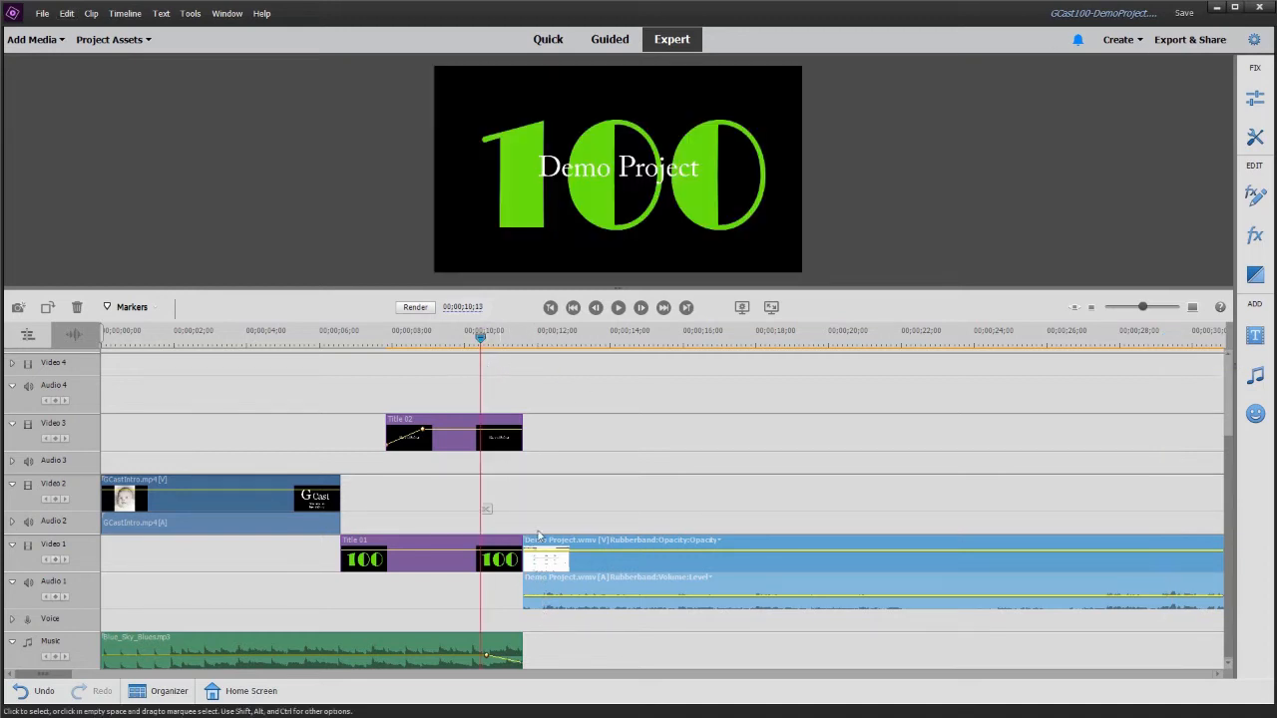
right_click(592, 599)
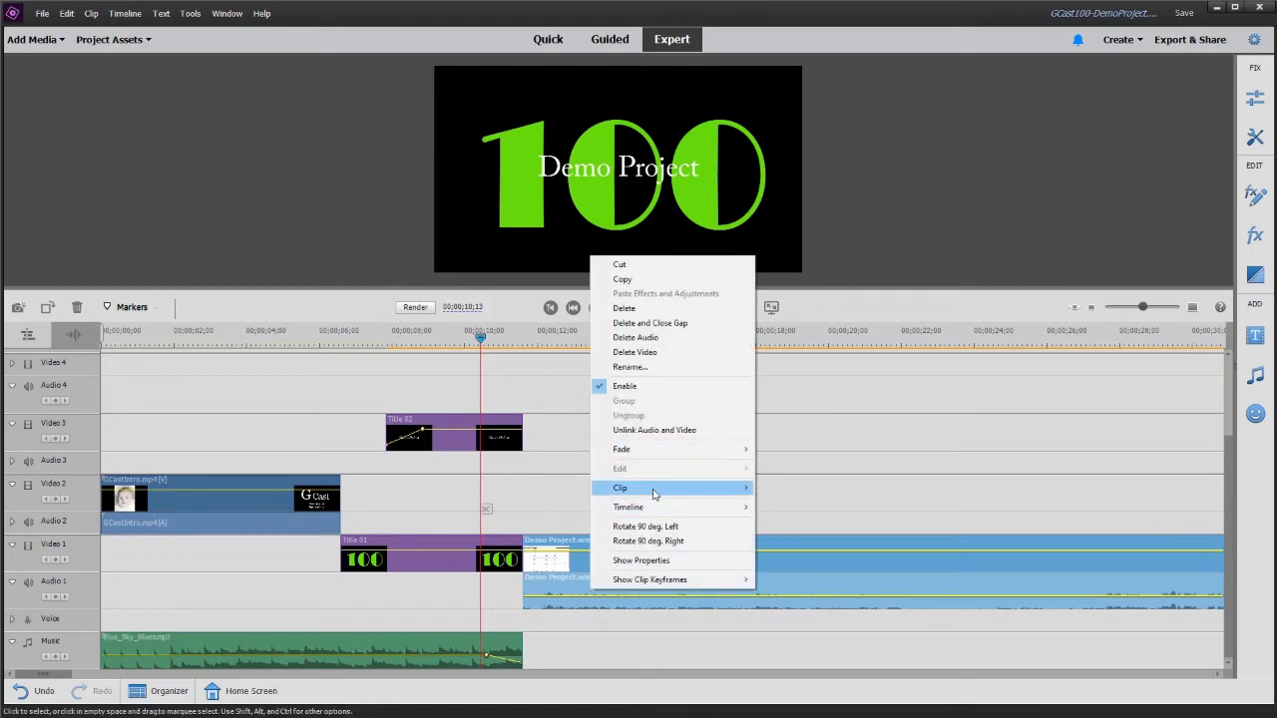
mouse_move(654, 494)
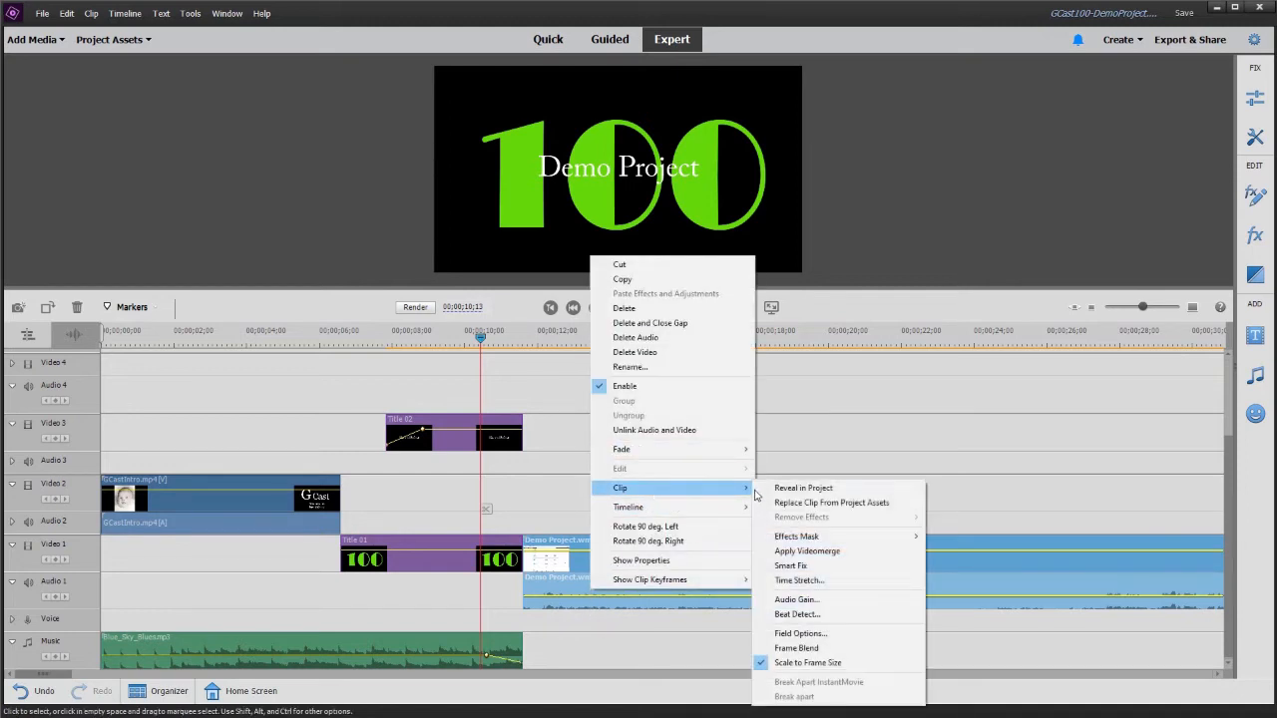
click(797, 600)
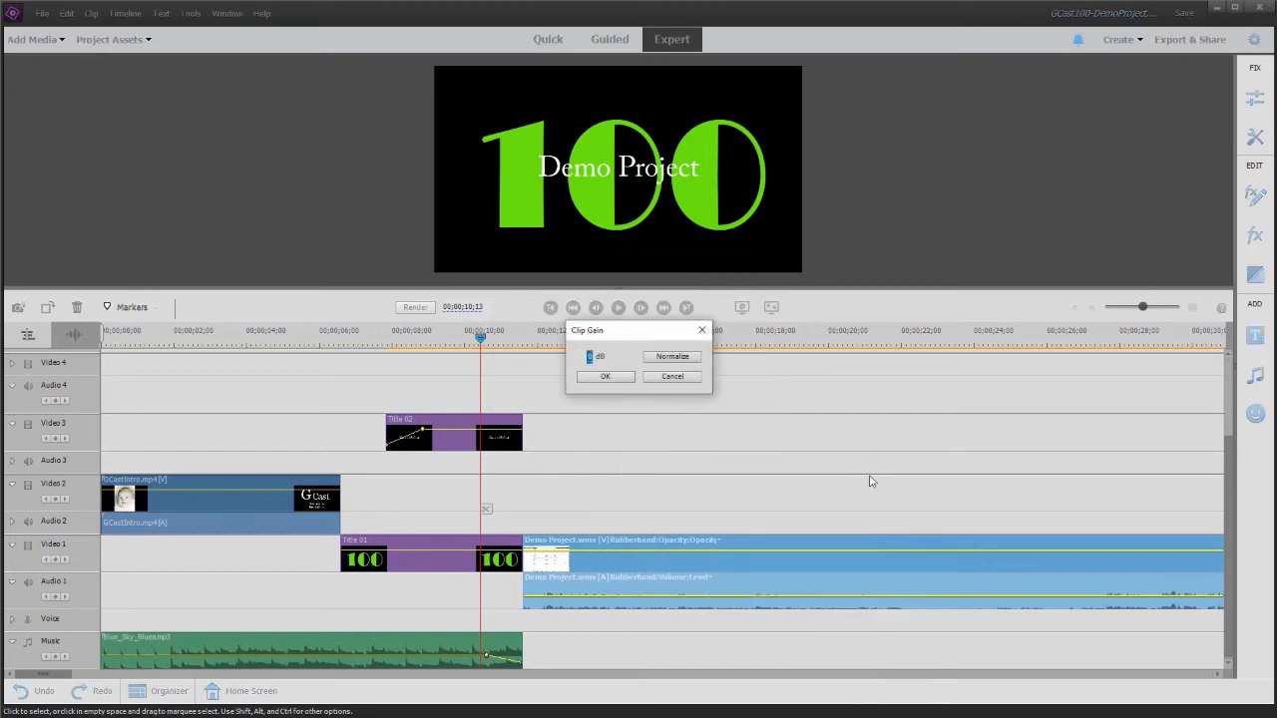
text(5)
click(703, 330)
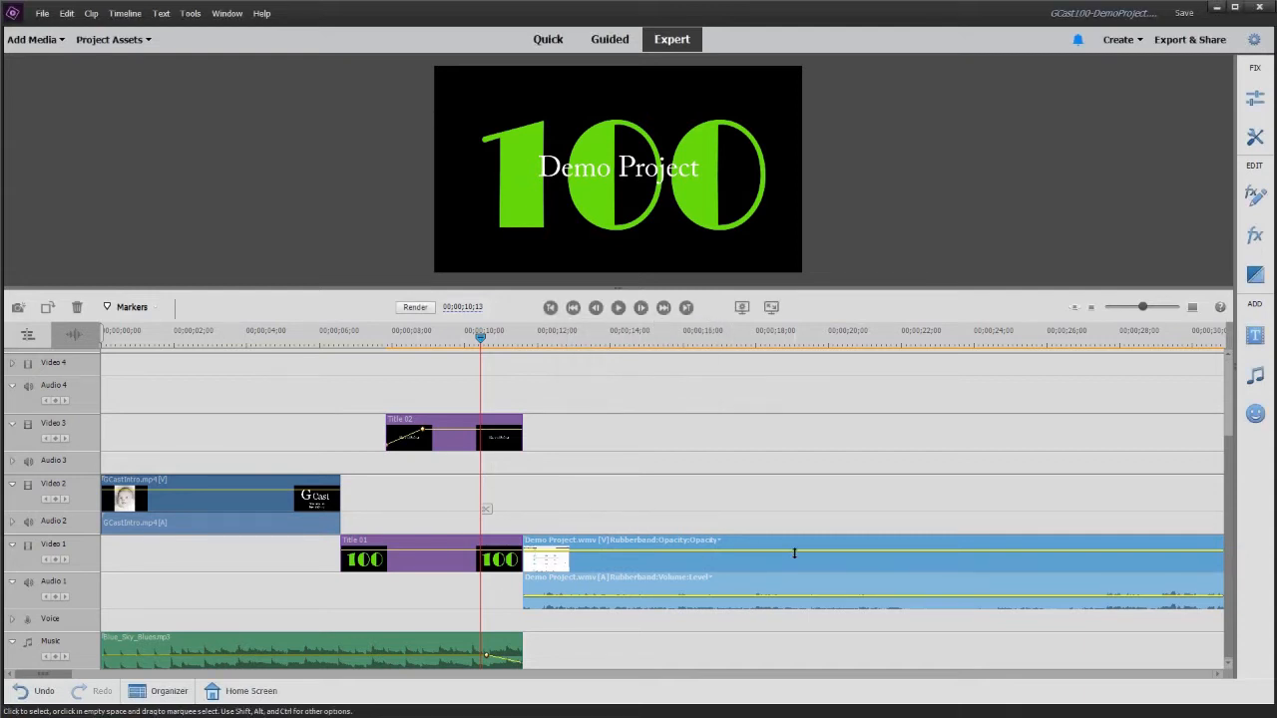
- Save the GCast100-DemoProject project
click(414, 338)
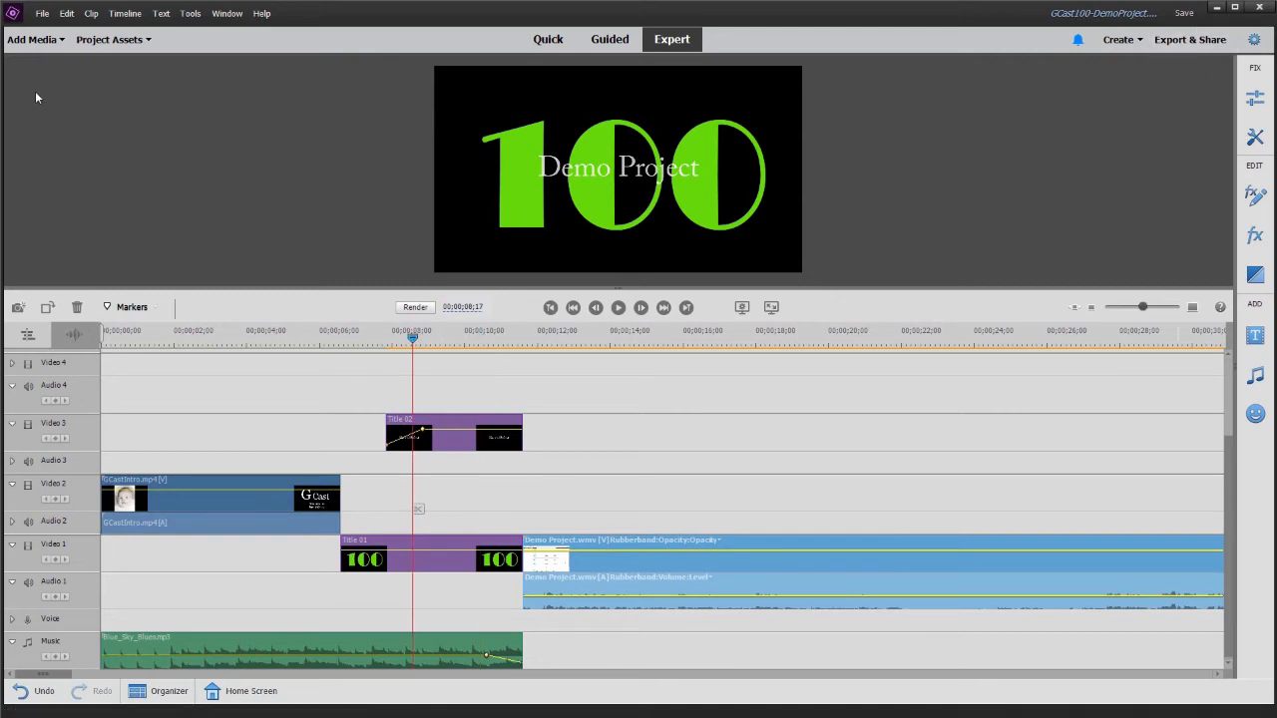
click(42, 13)
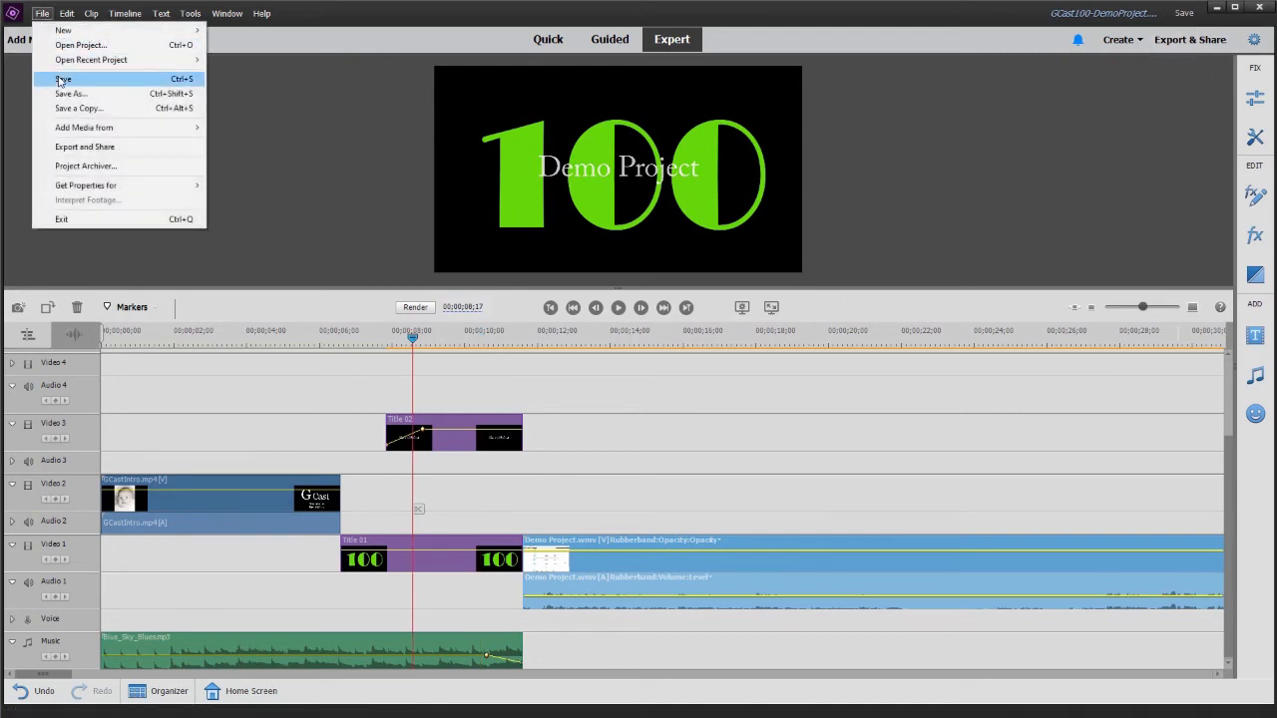
click(60, 79)
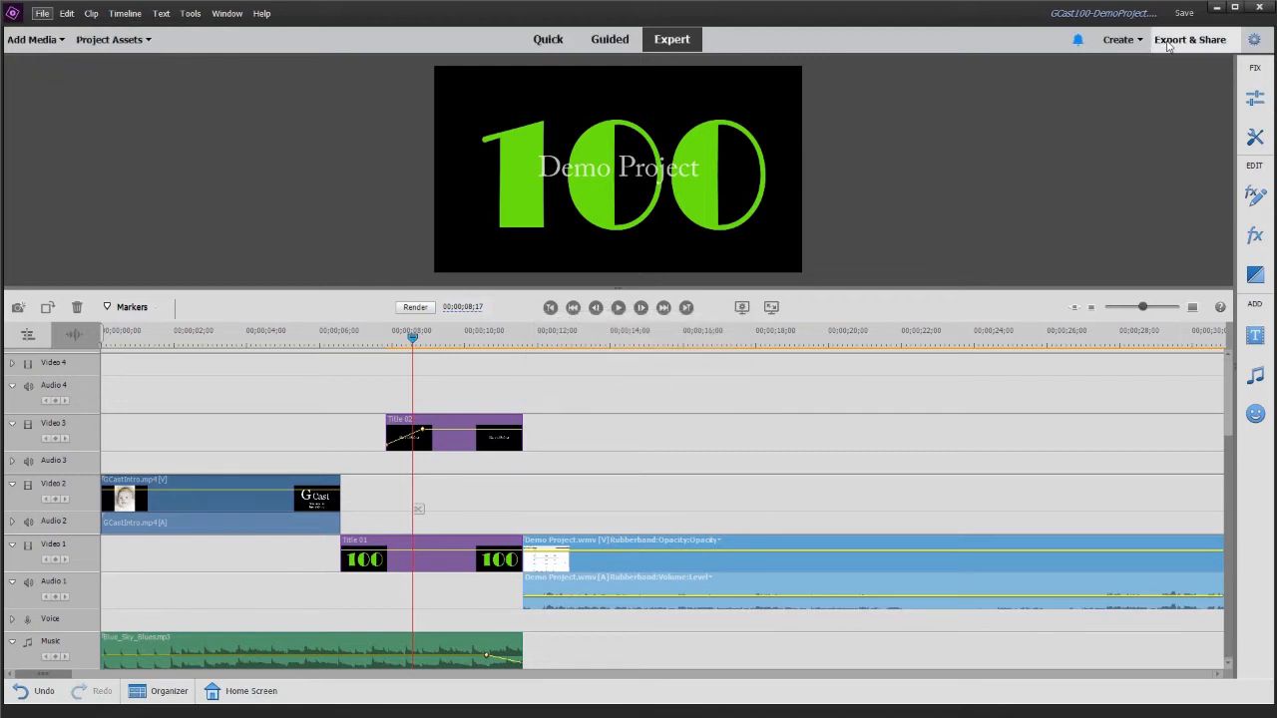
- Export the video with Quick Export as GCast100-DemoProject to D:\GCast (final output)
click(1167, 42)
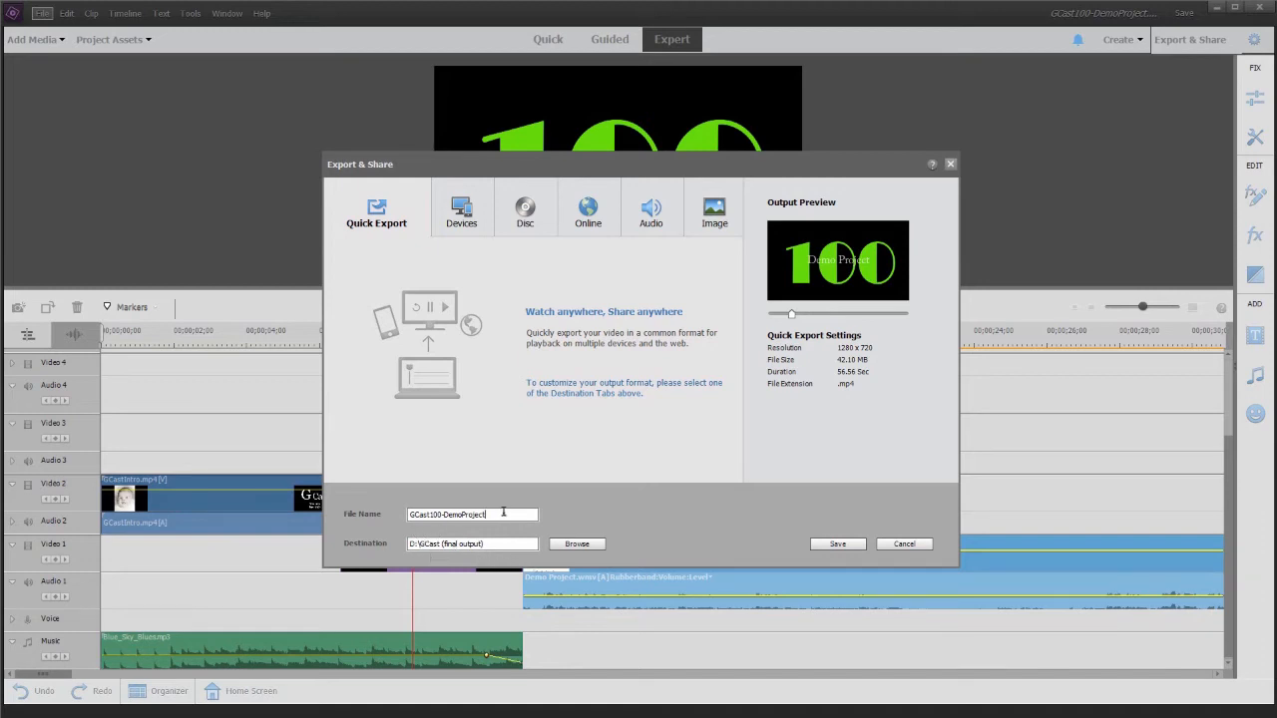
drag(503, 512, 424, 507)
click(421, 514)
drag(490, 544, 380, 547)
click(823, 544)
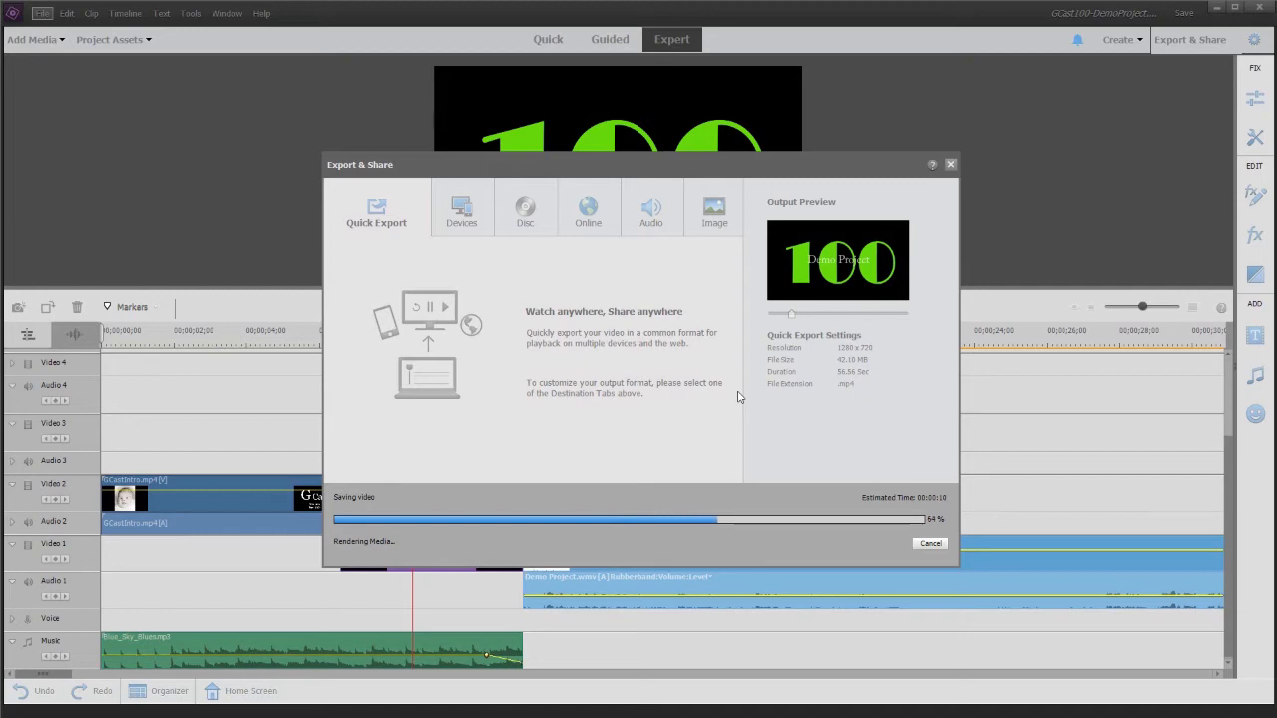
key(super)
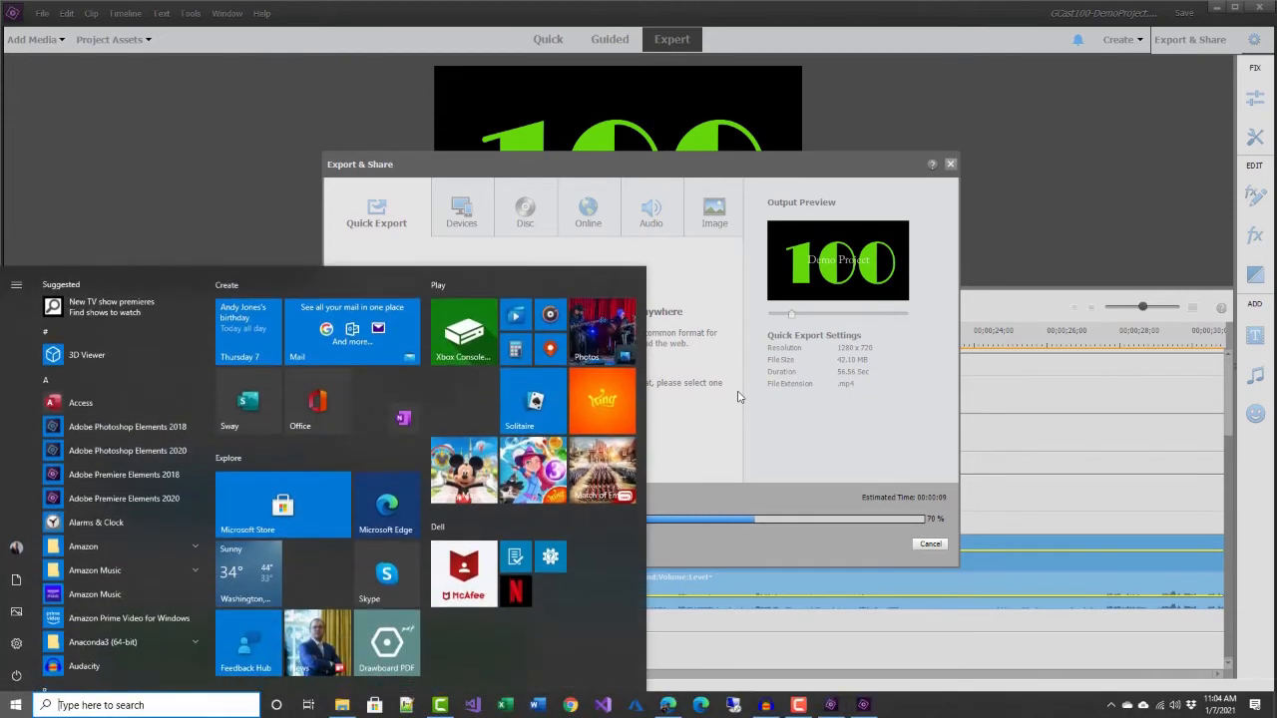
key(super)
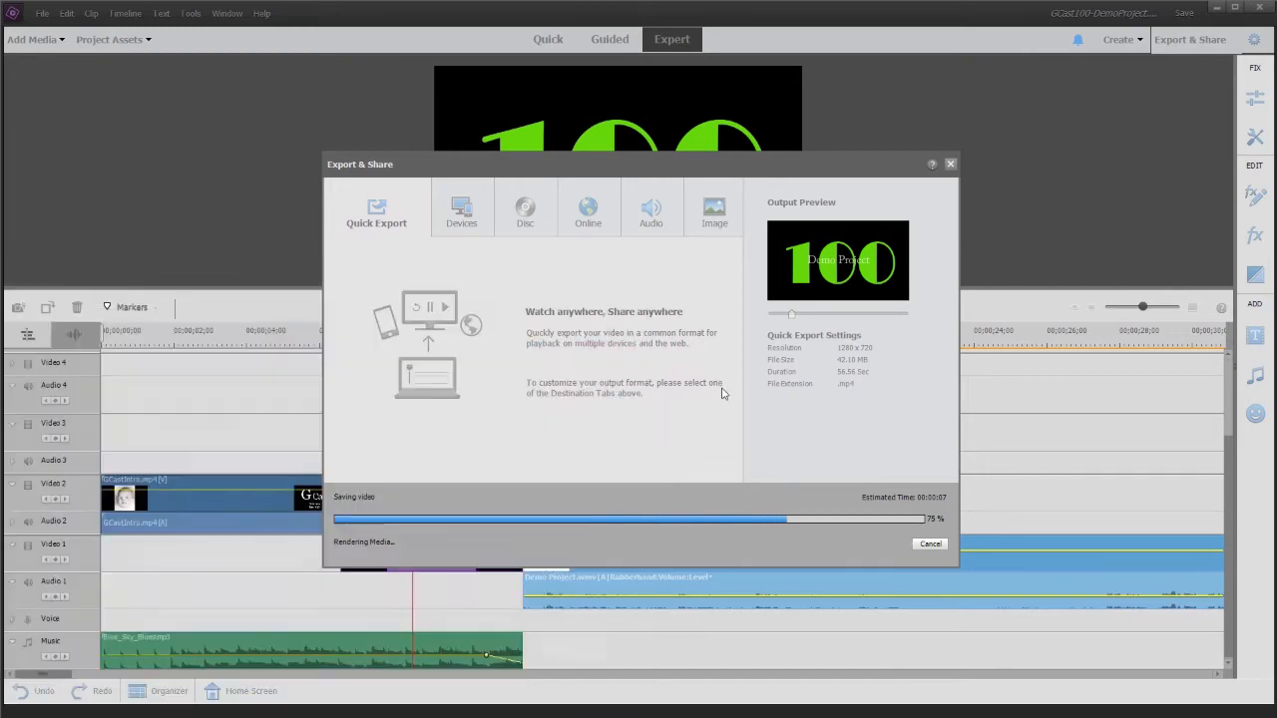
key(super)
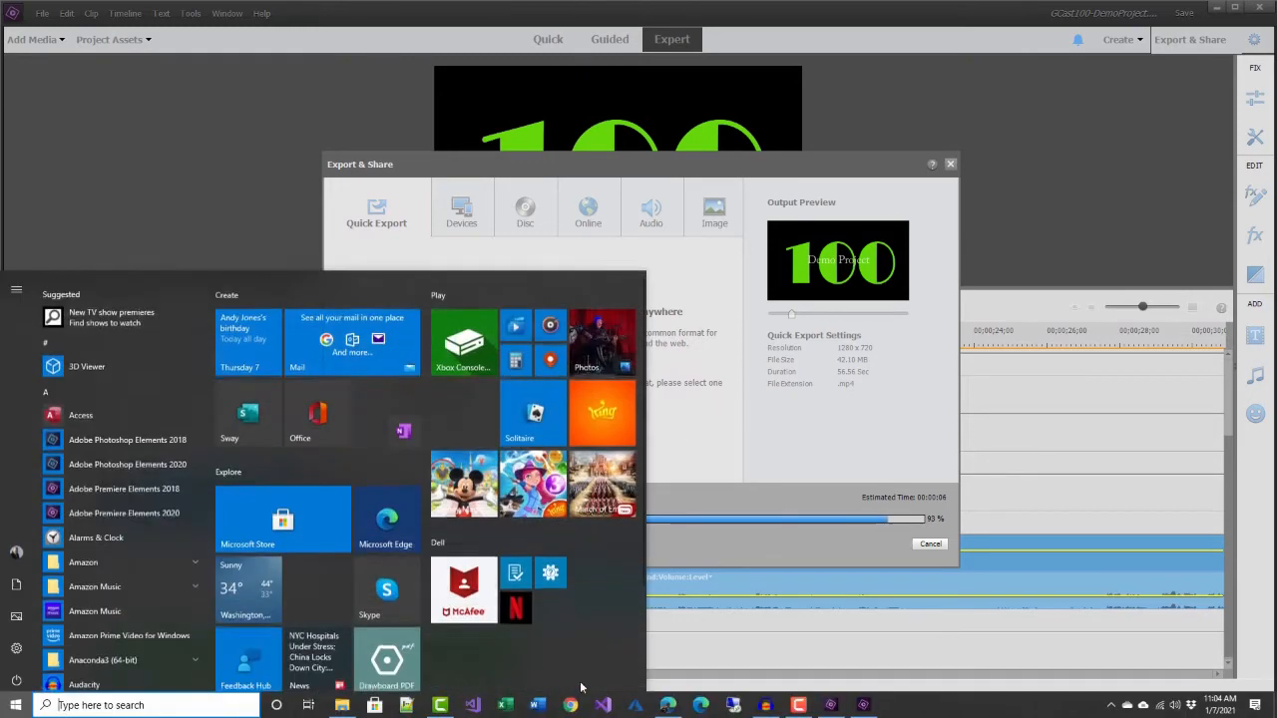
- Switch to Microsoft Edge and open aka.ms/gcast in a new tab
click(667, 704)
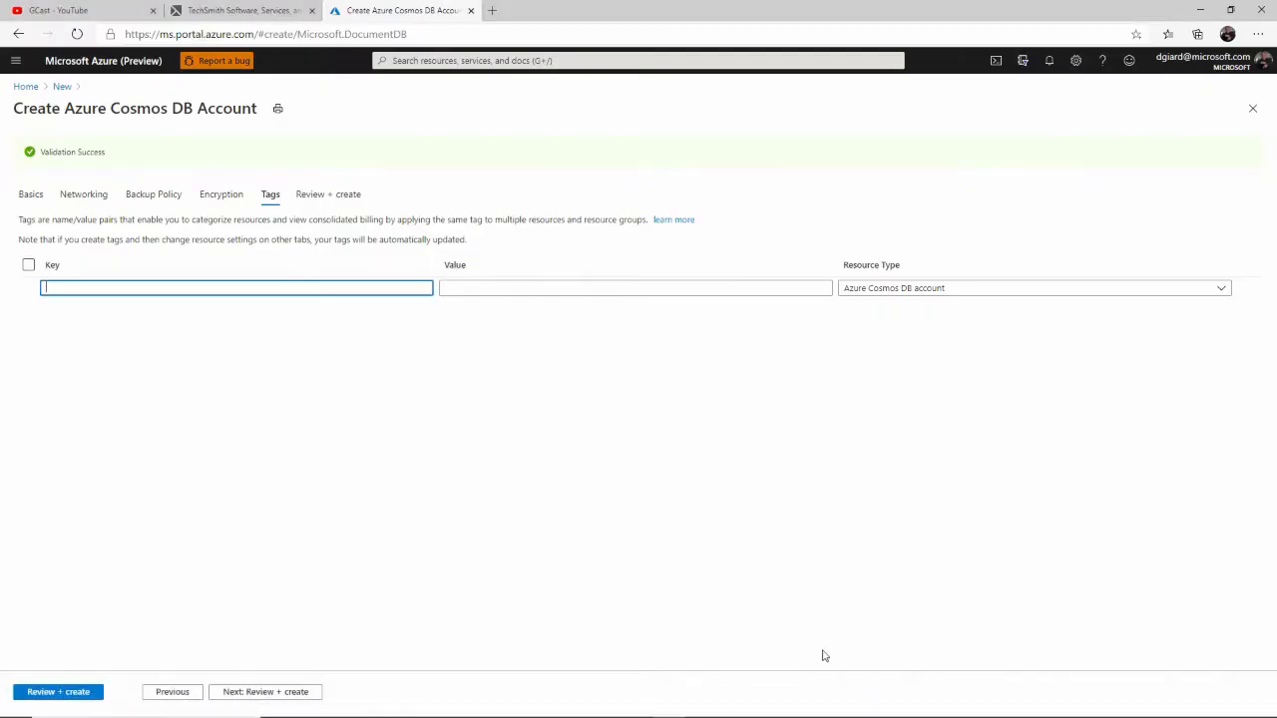
key(ctrl+t)
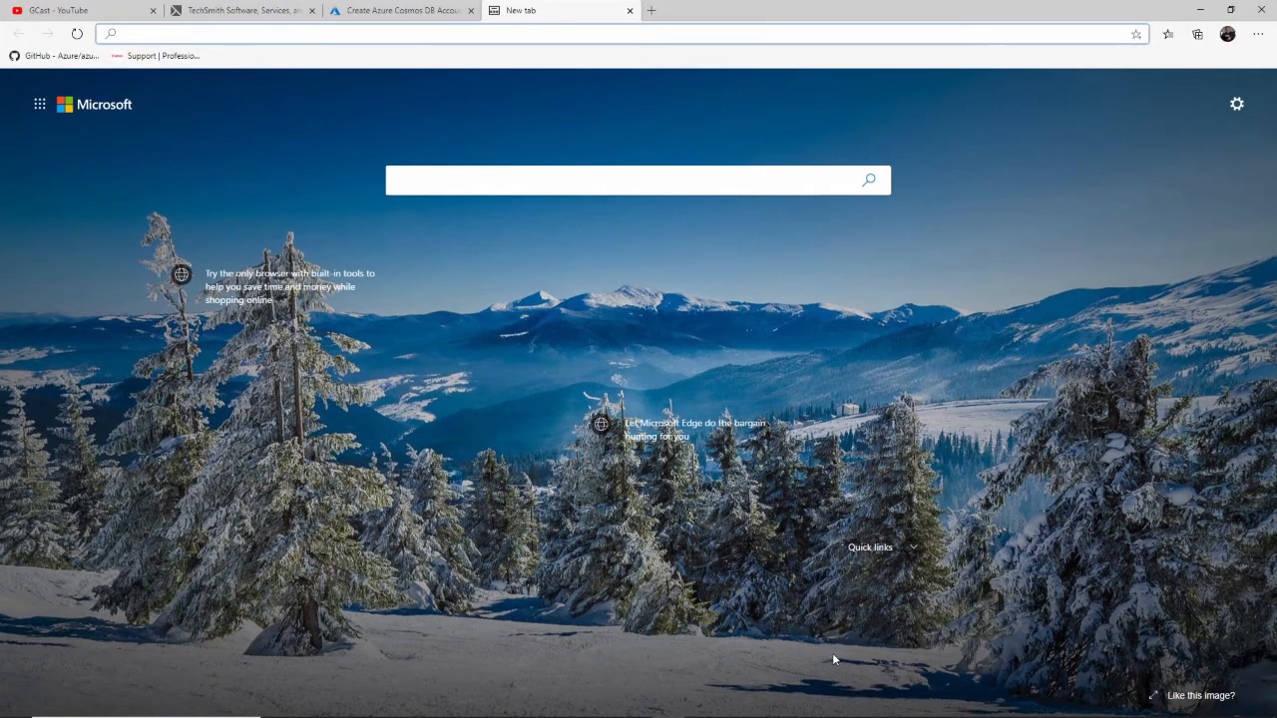
text(aka.)
key(Right)
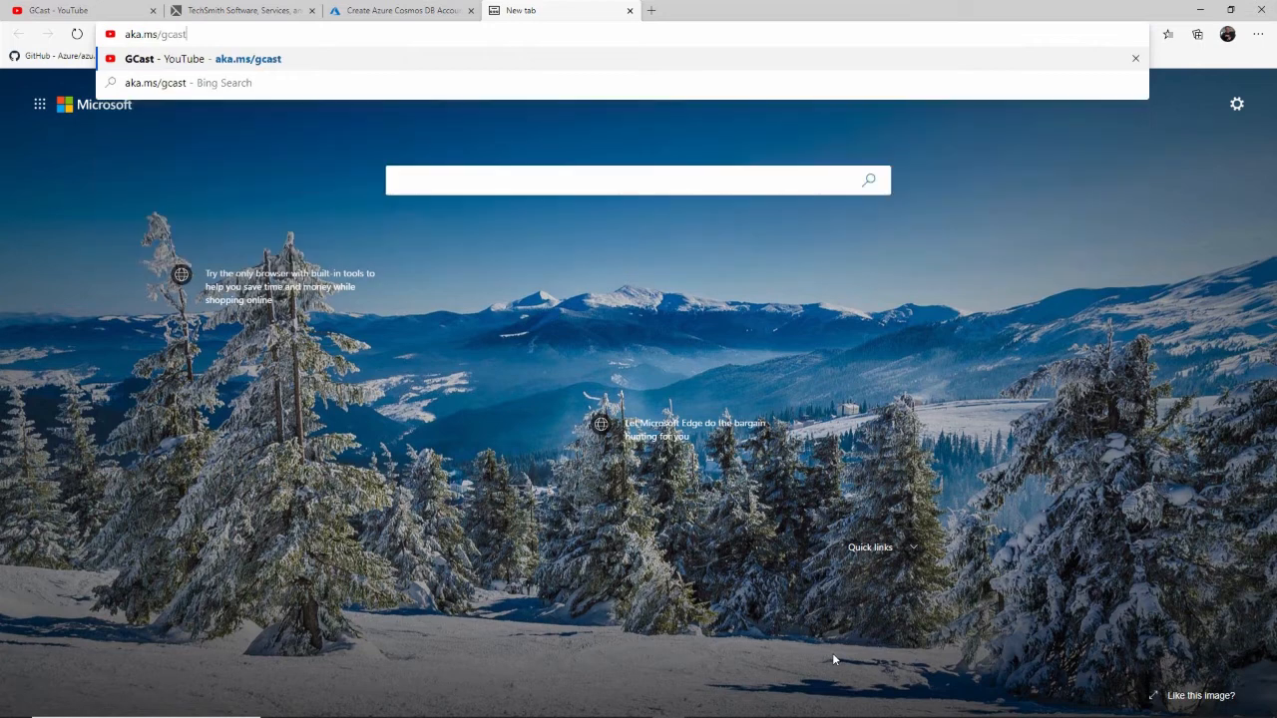
key(Return)
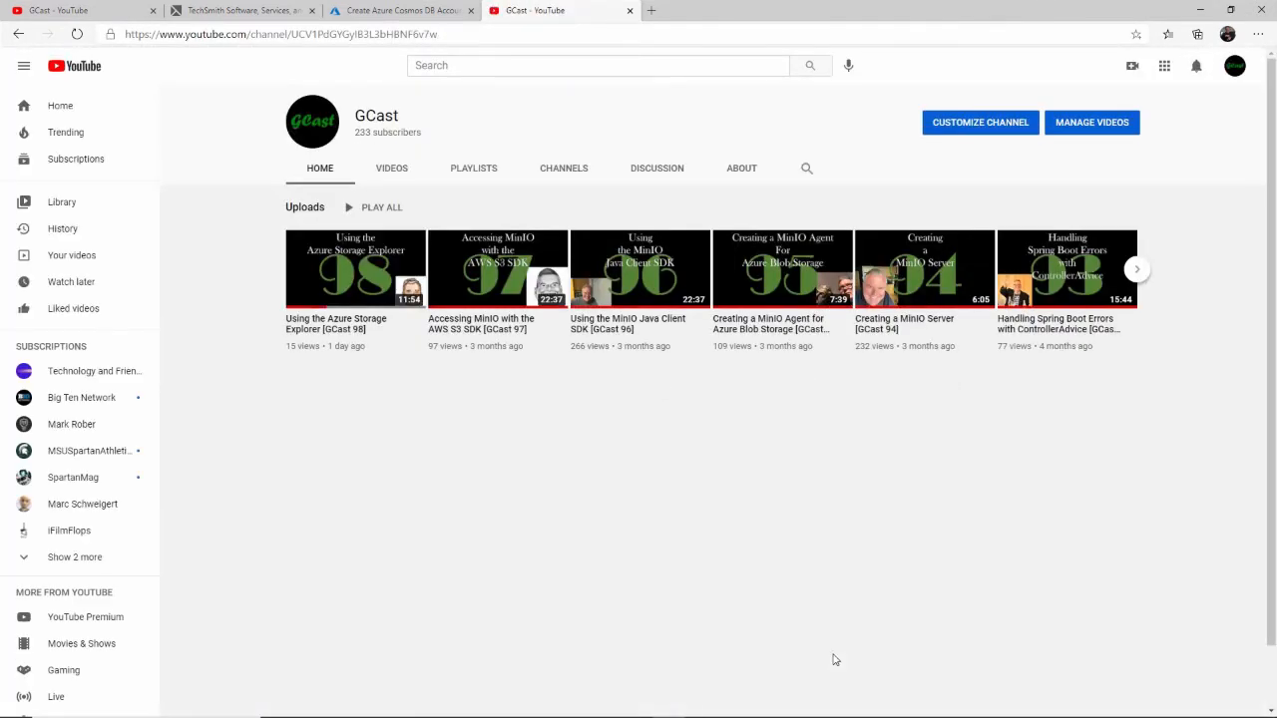
- Choose the GCast channel in the YouTube account switcher and start a video upload
click(1232, 76)
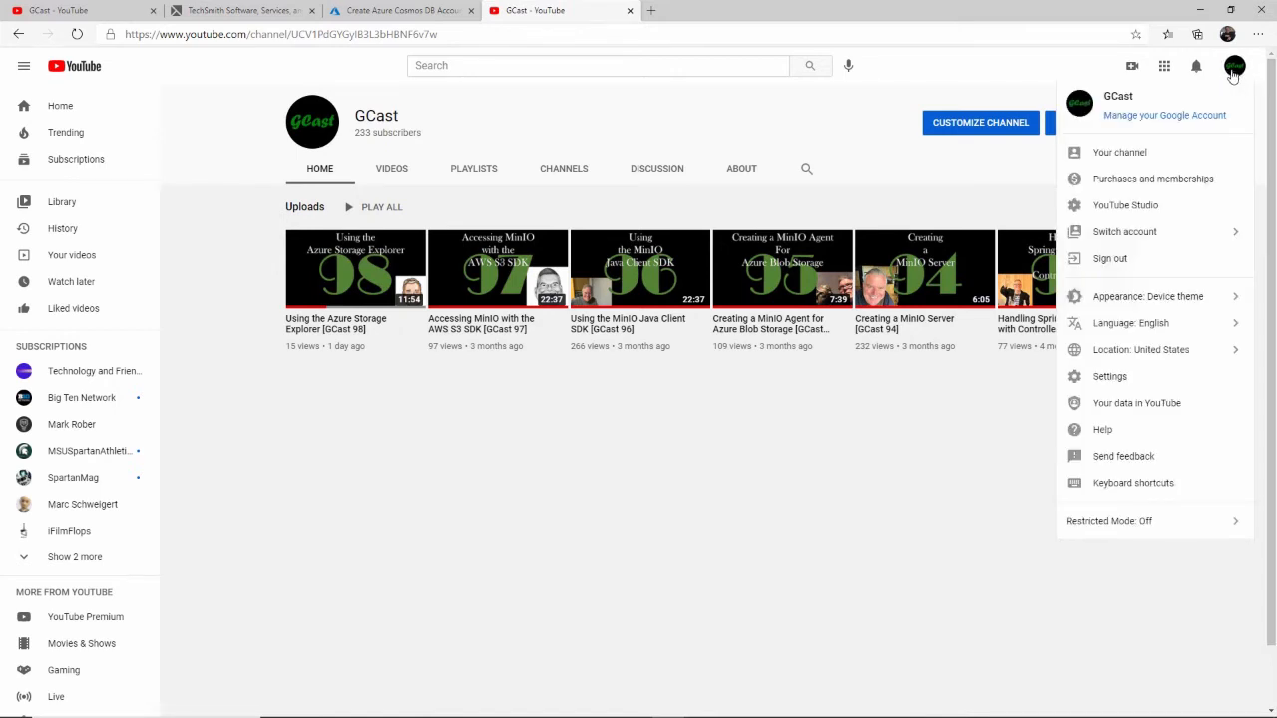
click(1152, 232)
click(1163, 161)
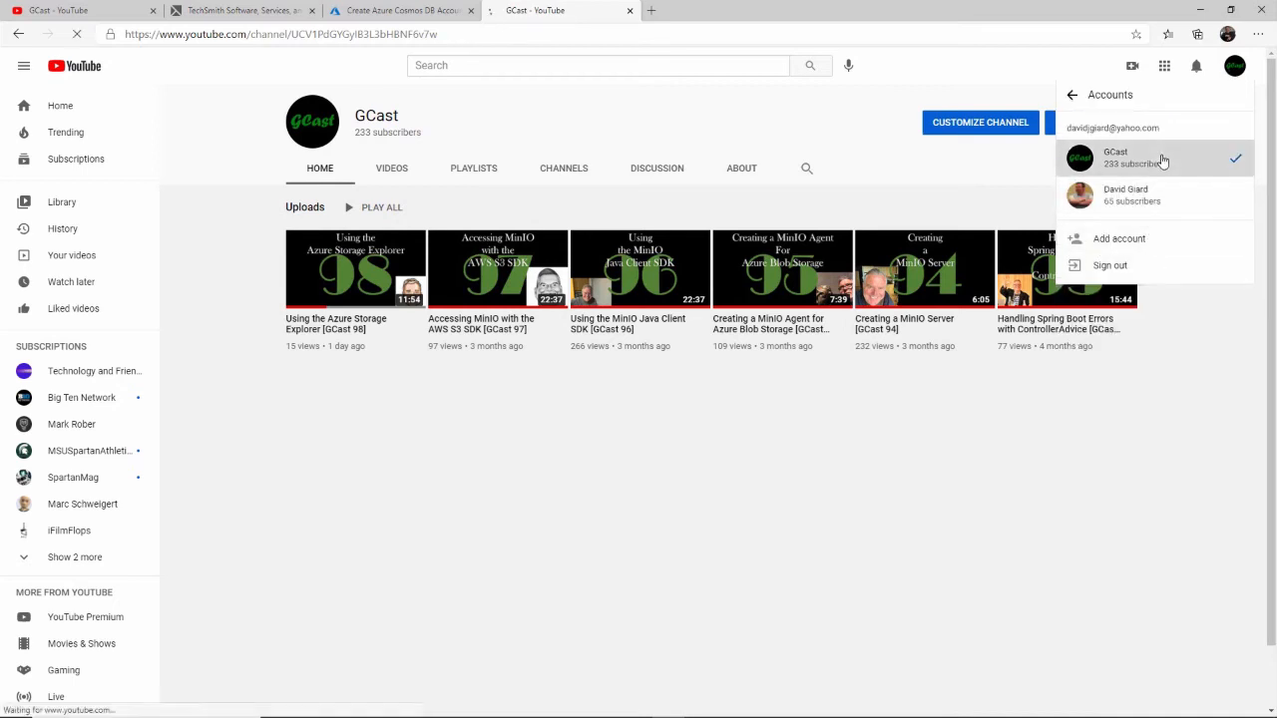
click(1132, 68)
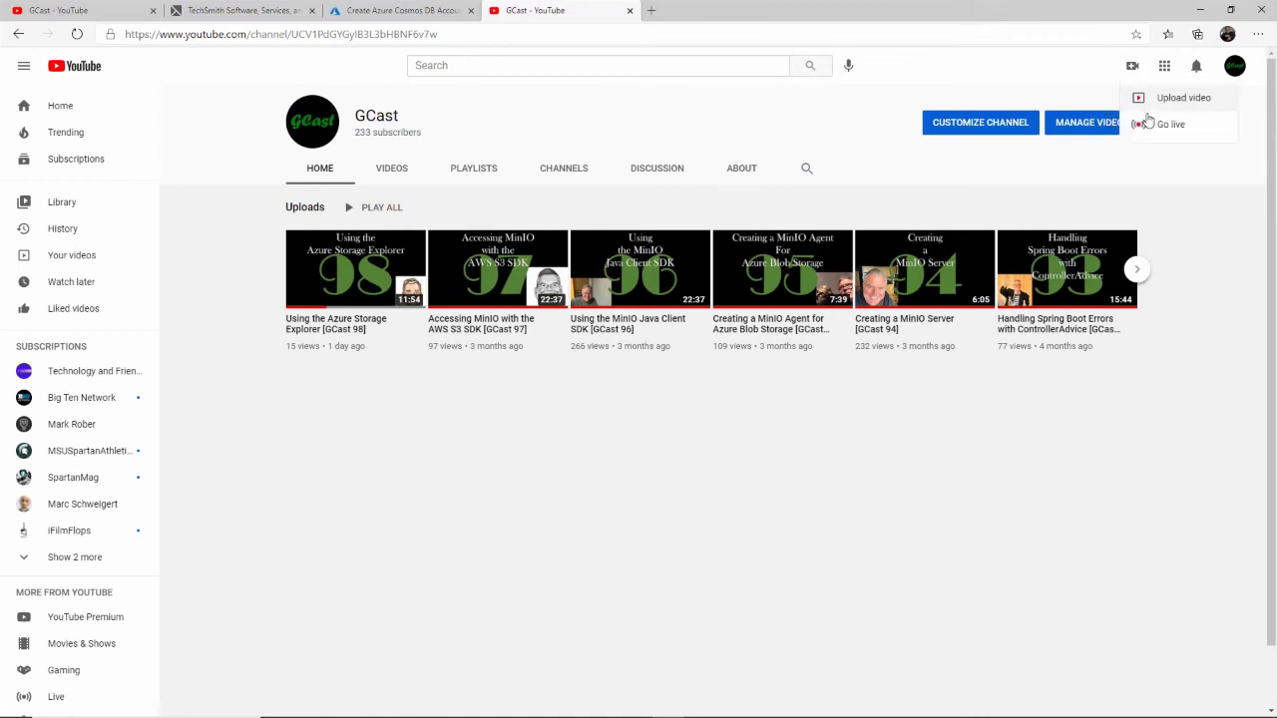
click(1149, 101)
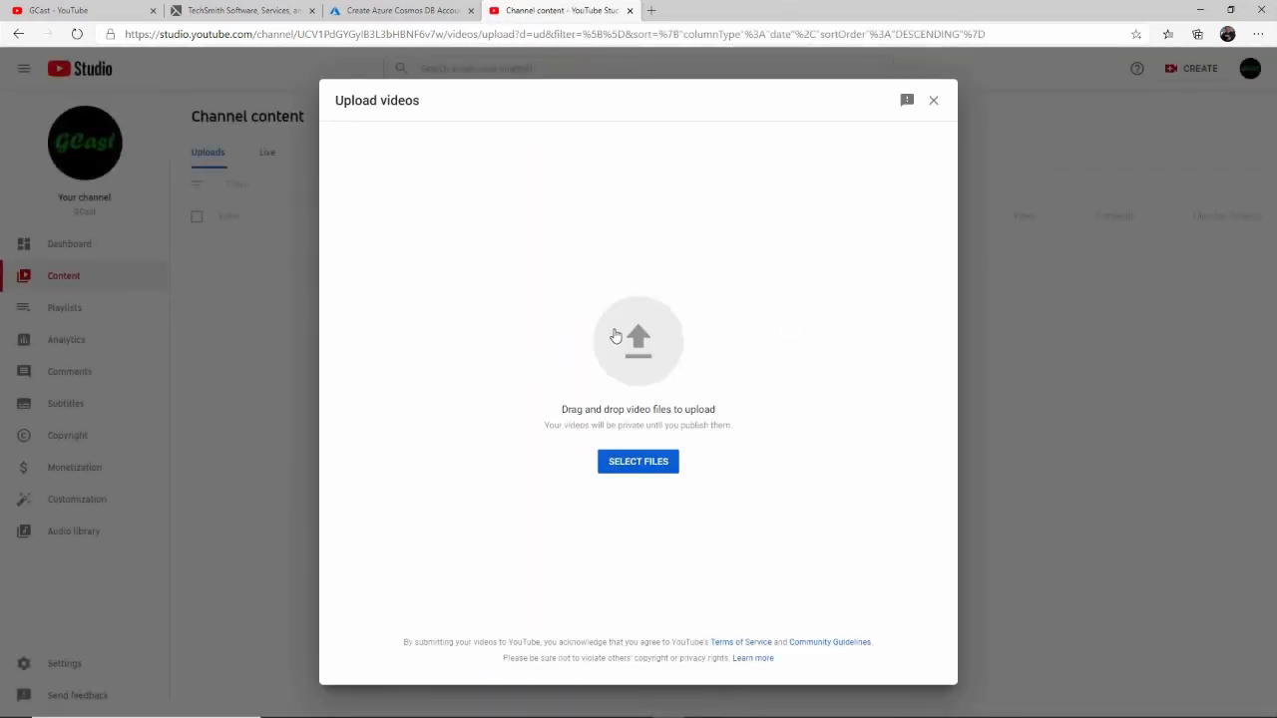
- Open the export's folder from Premiere Elements and drop GCast100-DemoProject.mp4 onto the YouTube upload window
click(630, 346)
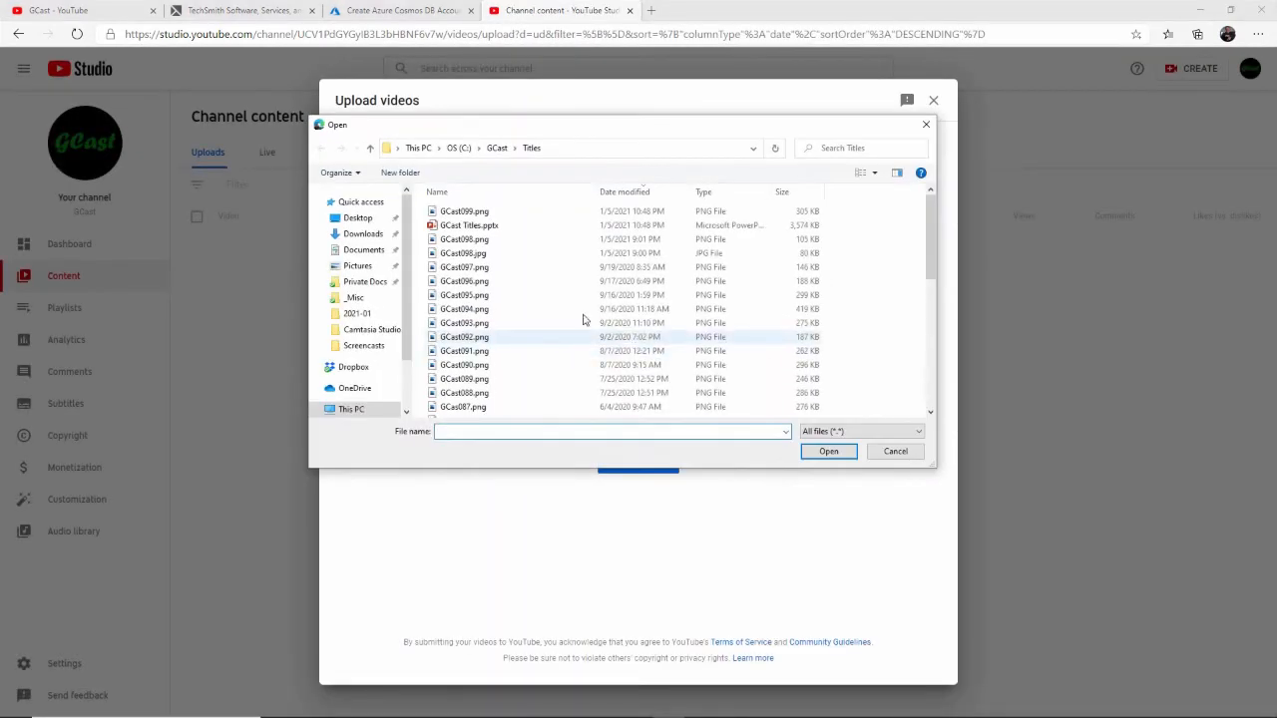
click(883, 454)
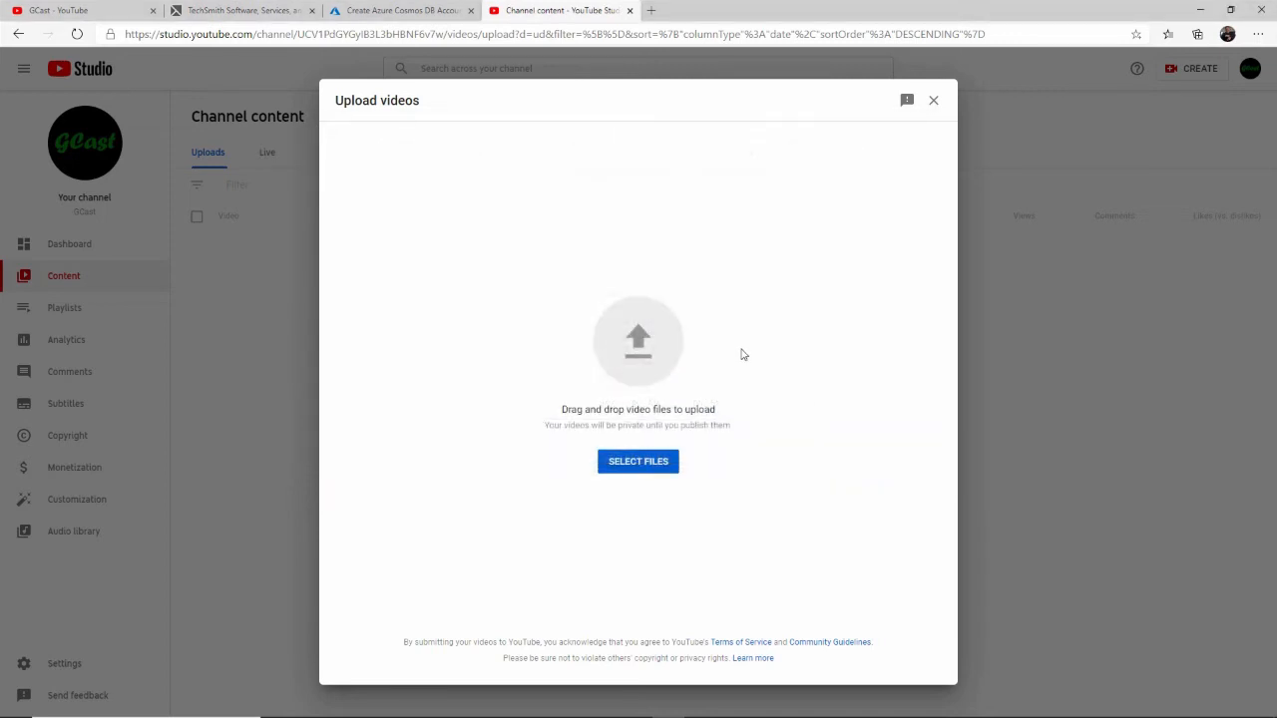
key(alt+Tab)
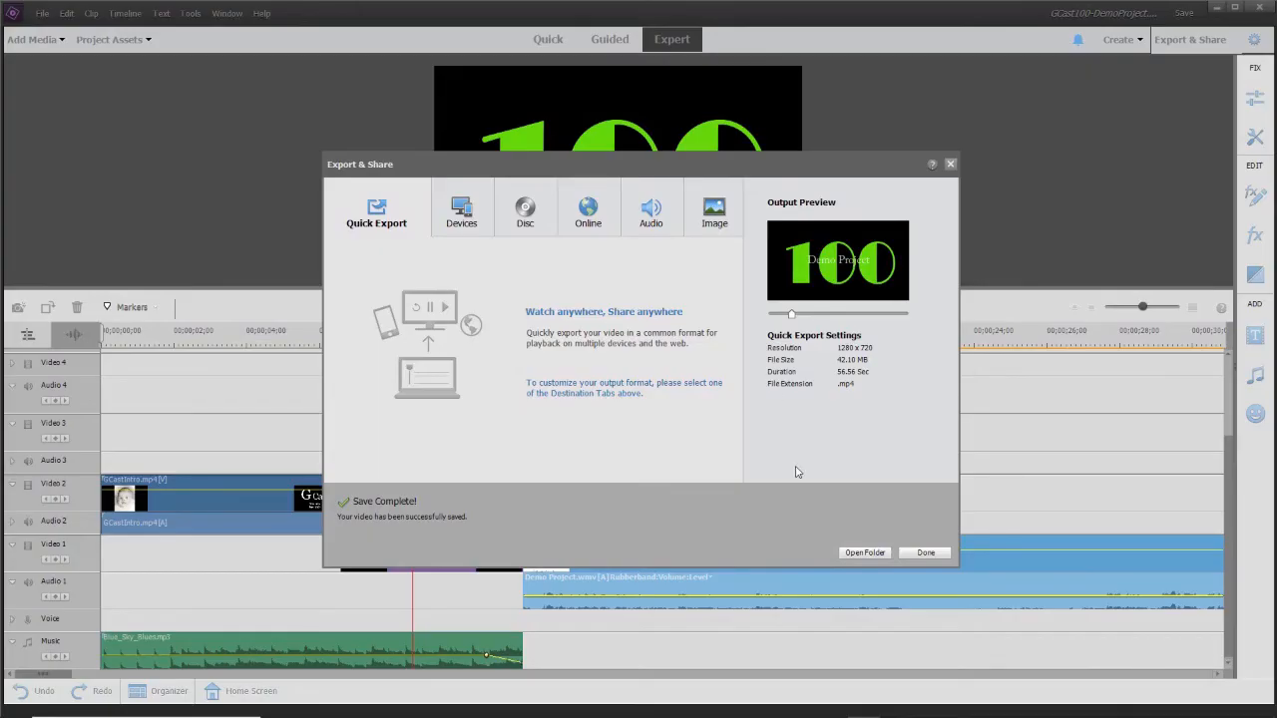
click(864, 552)
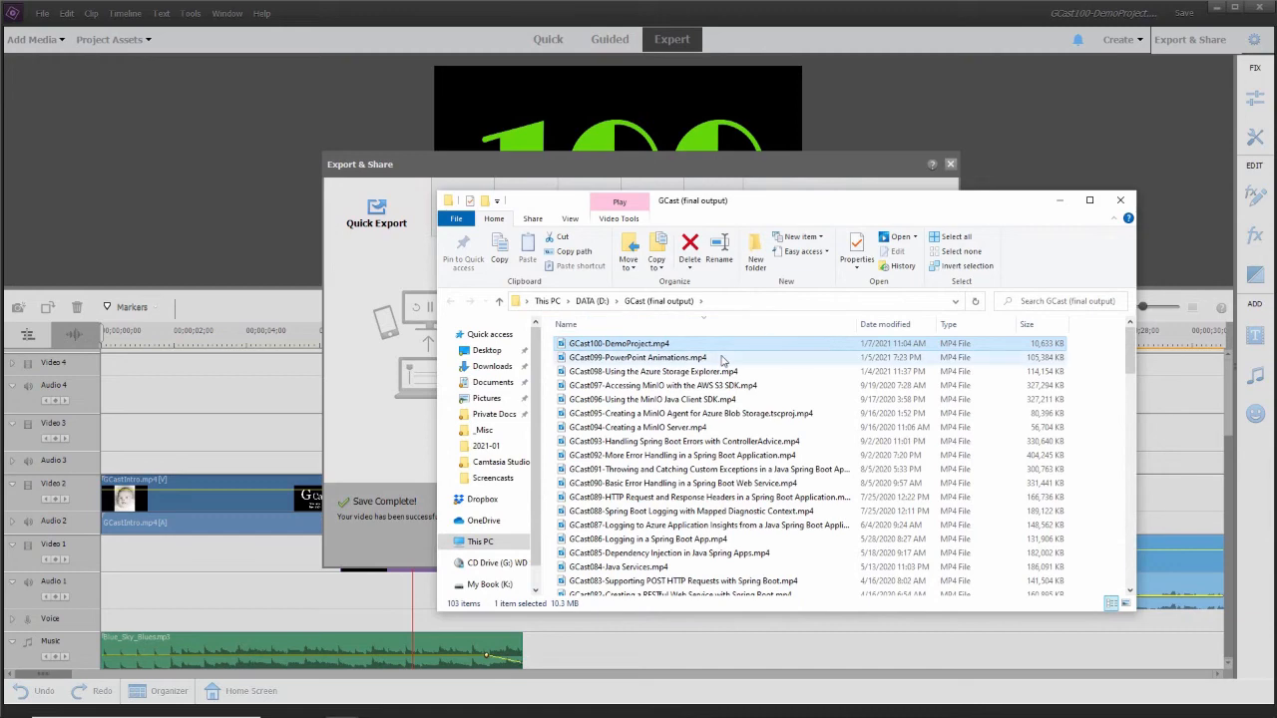
key(alt+Tab)
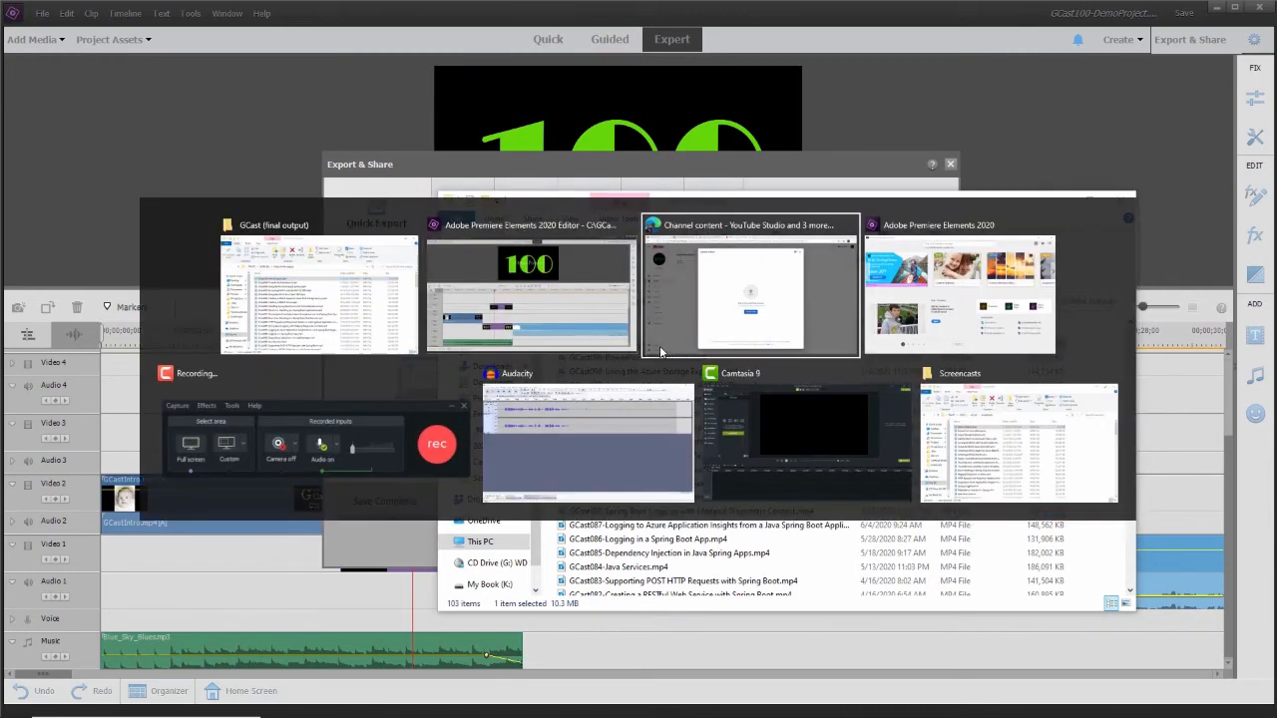
click(660, 345)
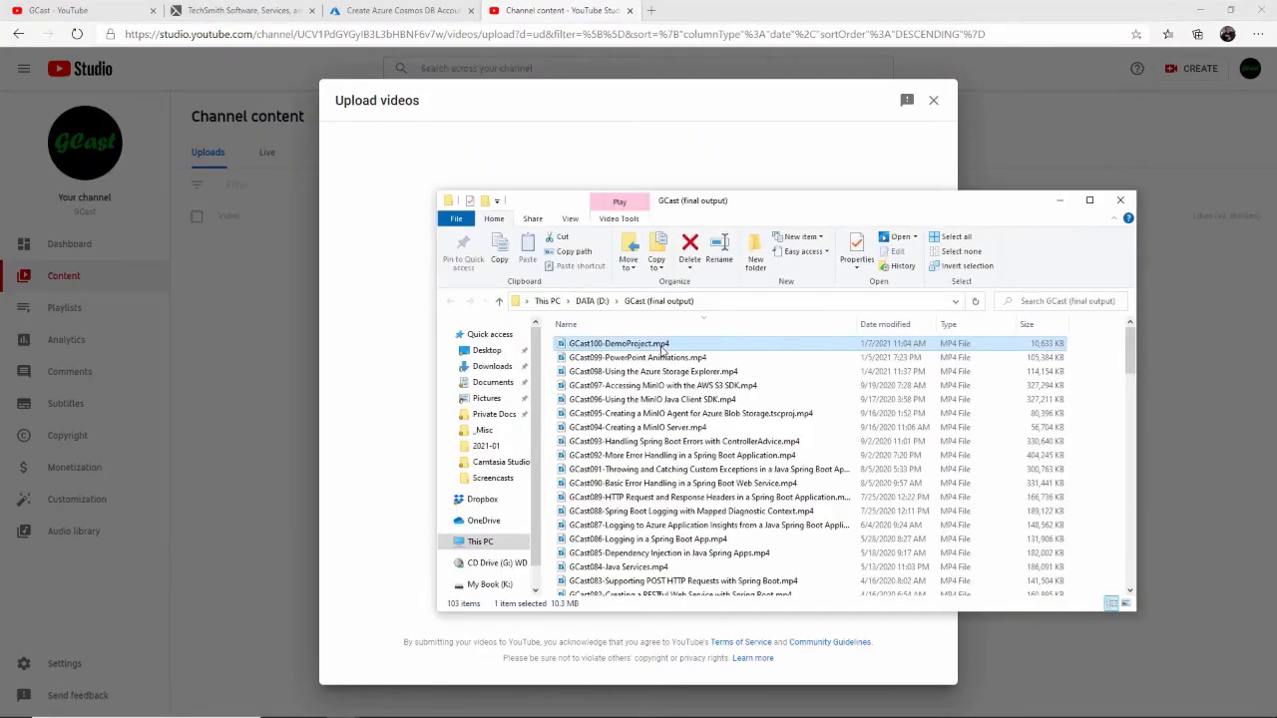
drag(661, 349, 399, 309)
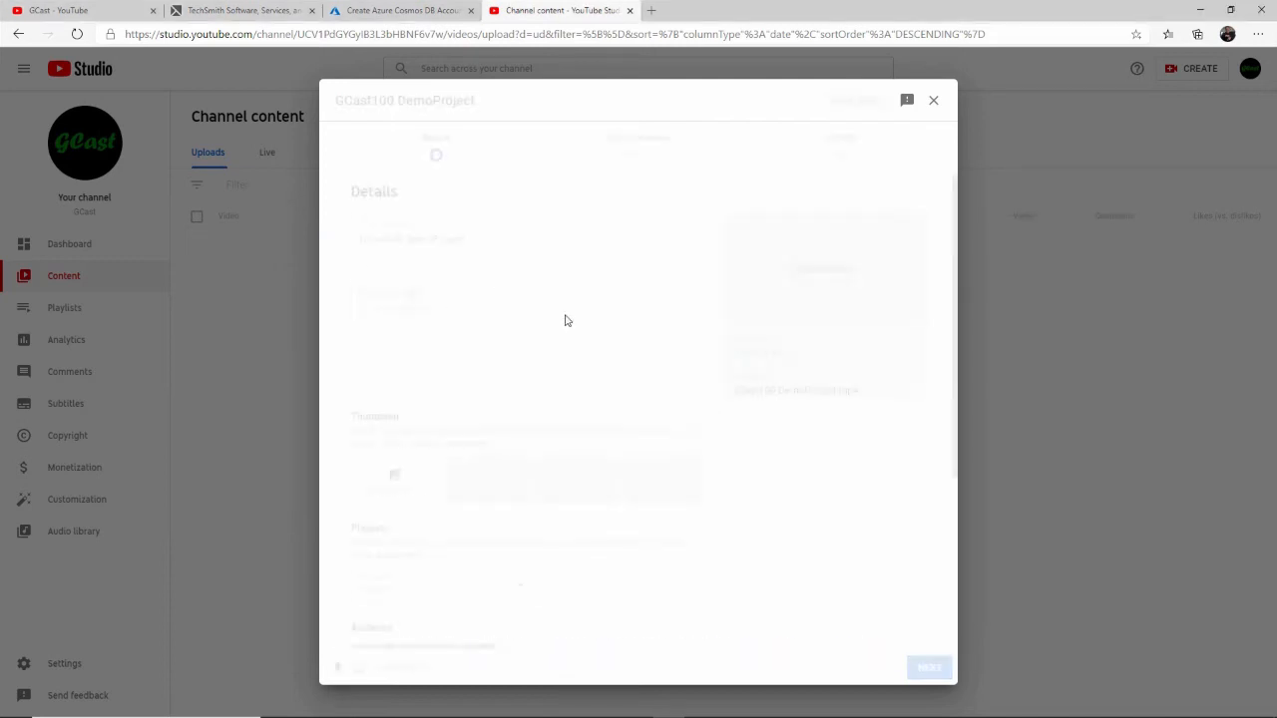
- Change the video's title to "DemoProject [GCast100]"
click(527, 240)
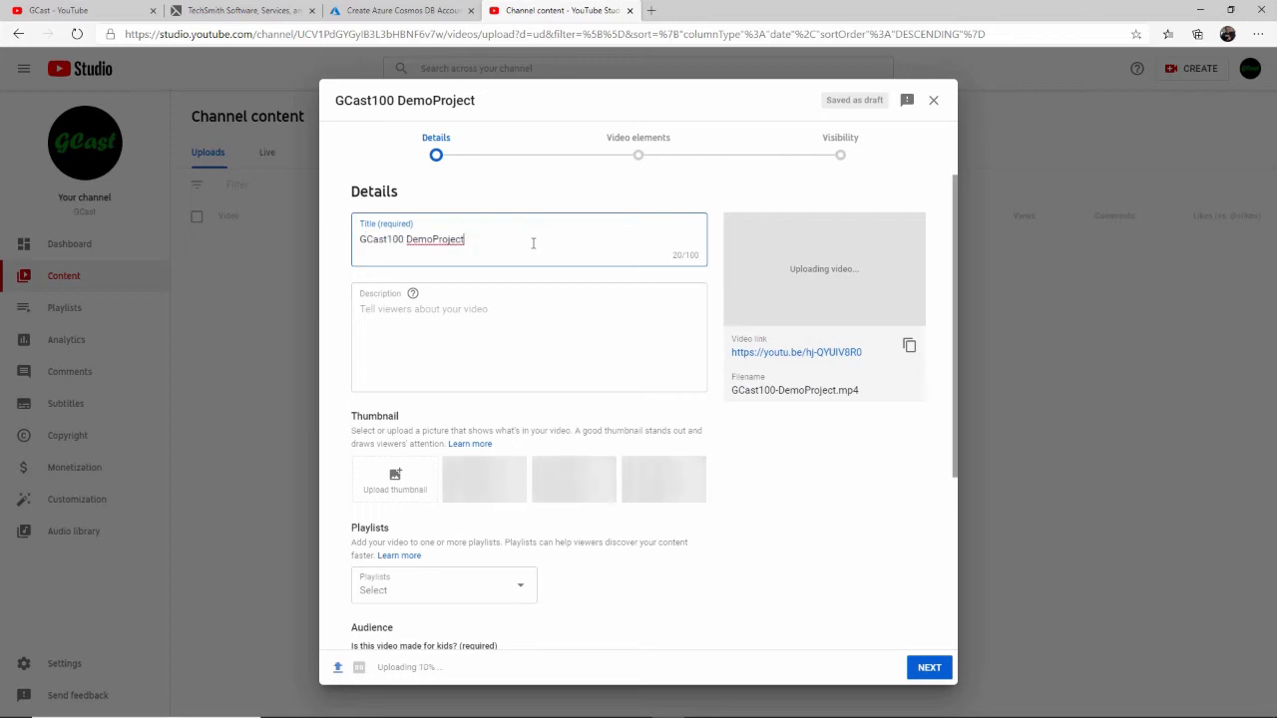
key(Home)
key(ctrl+shift+Right)
key(Delete)
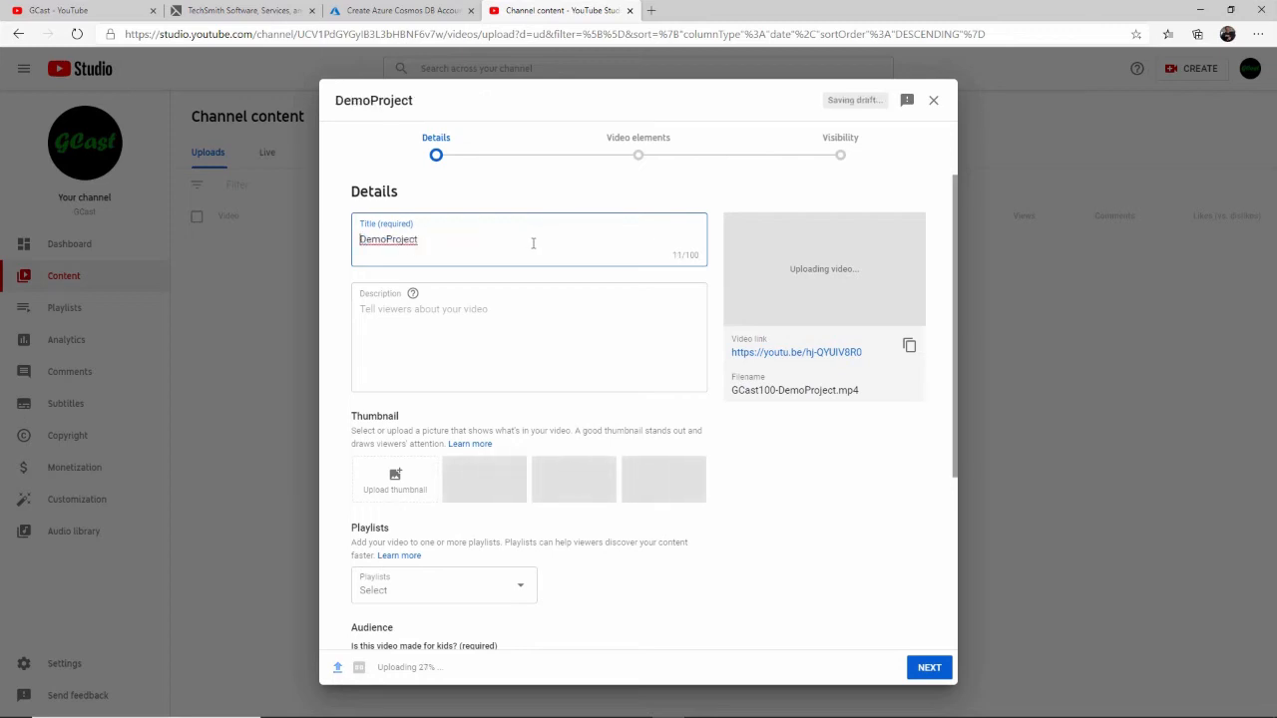
text([GCast100])
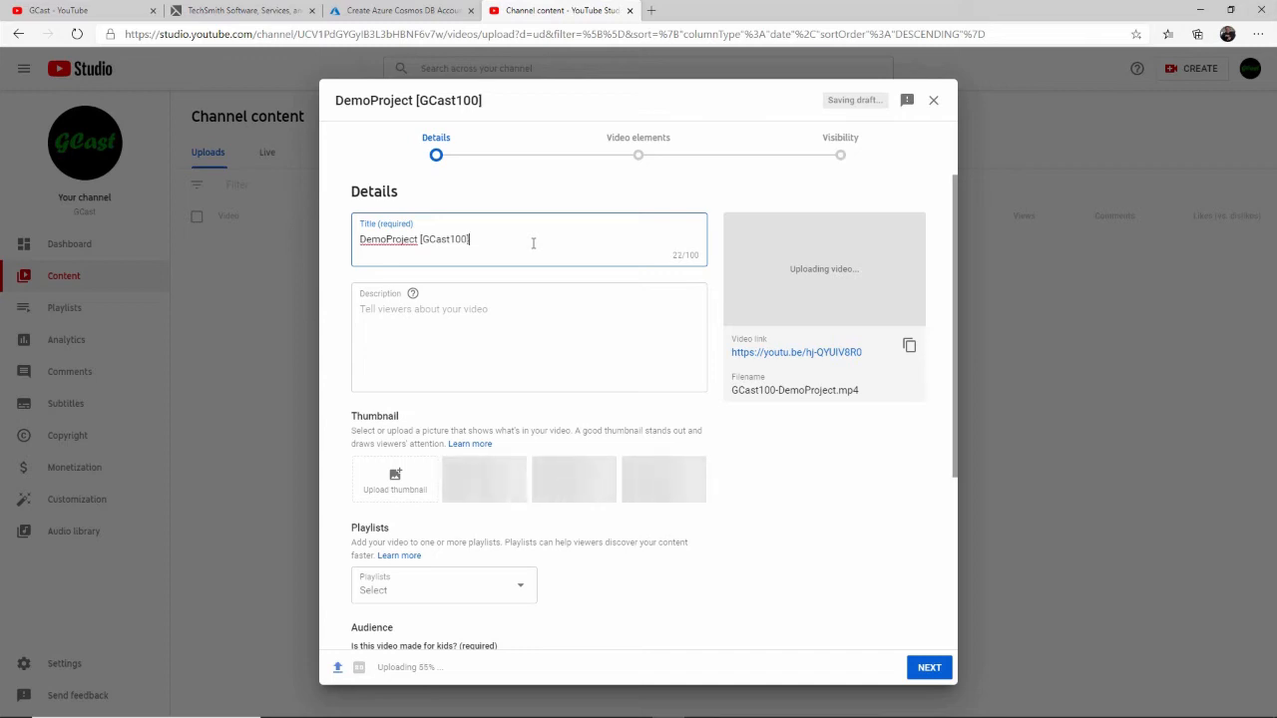
- Enter "blah blah lorem ipsum" as the video's description
click(529, 325)
text(bl)
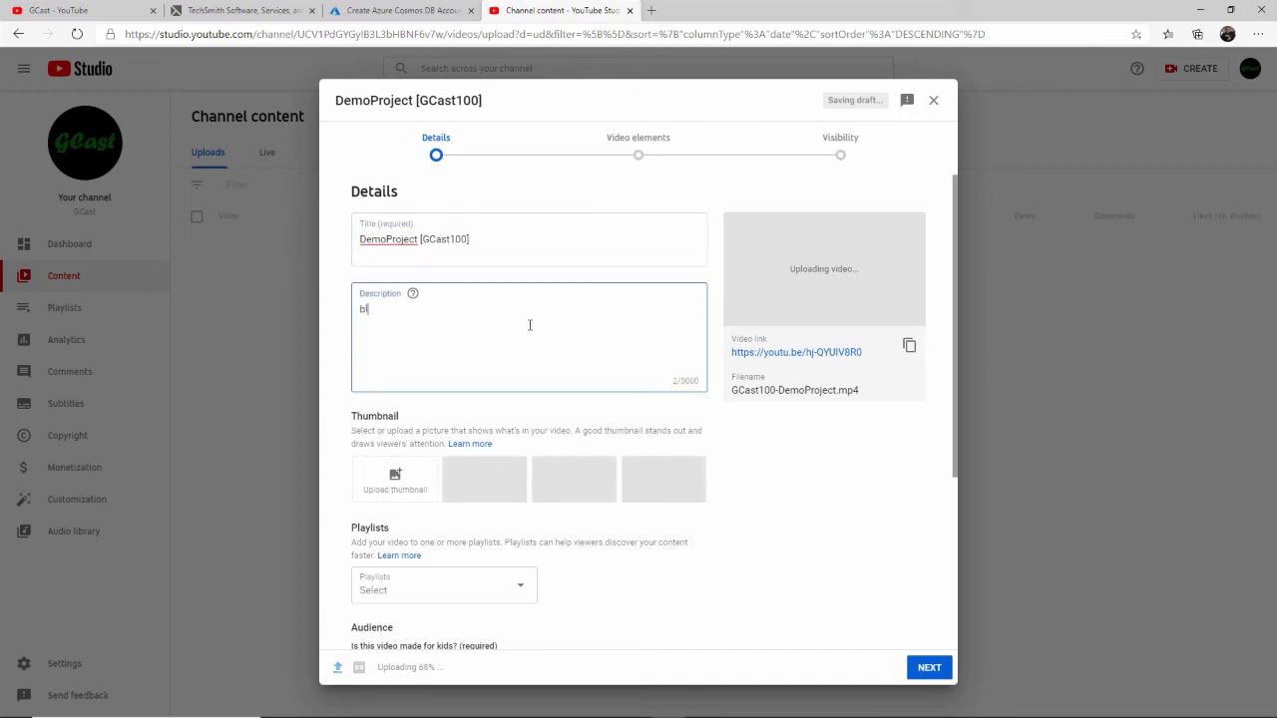
text(ah blah lorem ipsum)
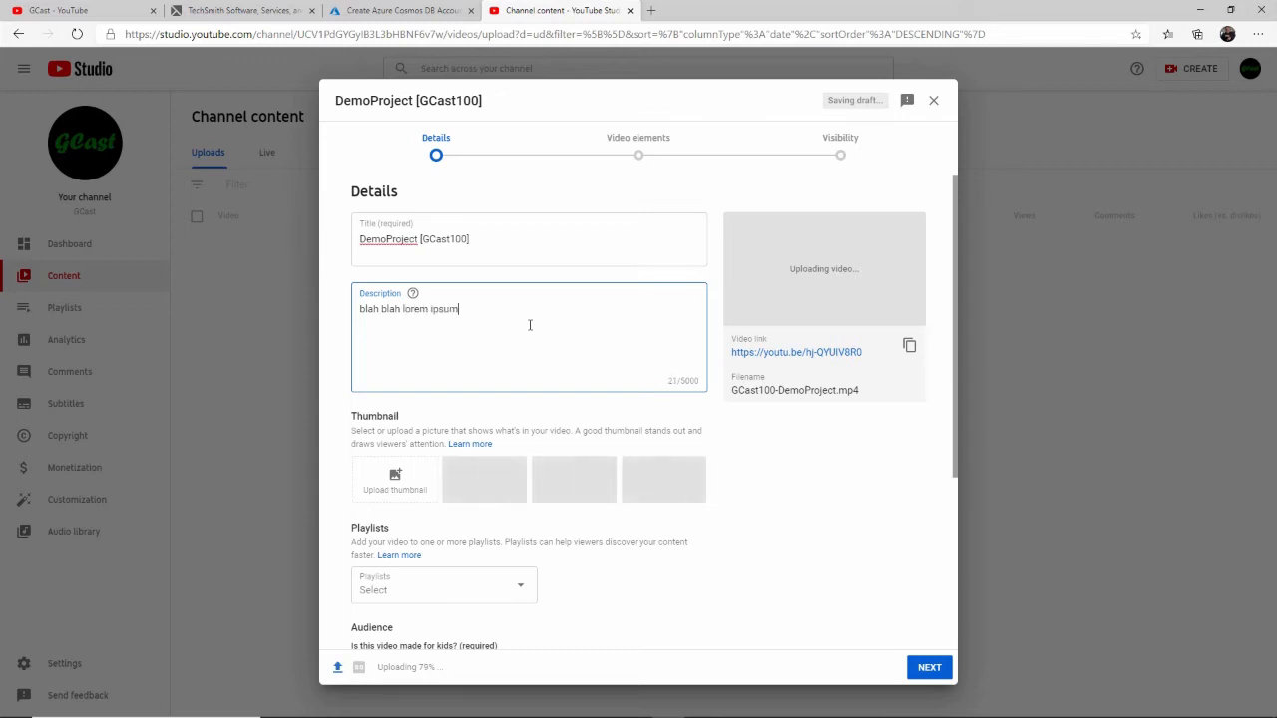
key(Tab)
- Mark the video as not made for kids and show the additional detail options
scroll(516, 452, down, 5)
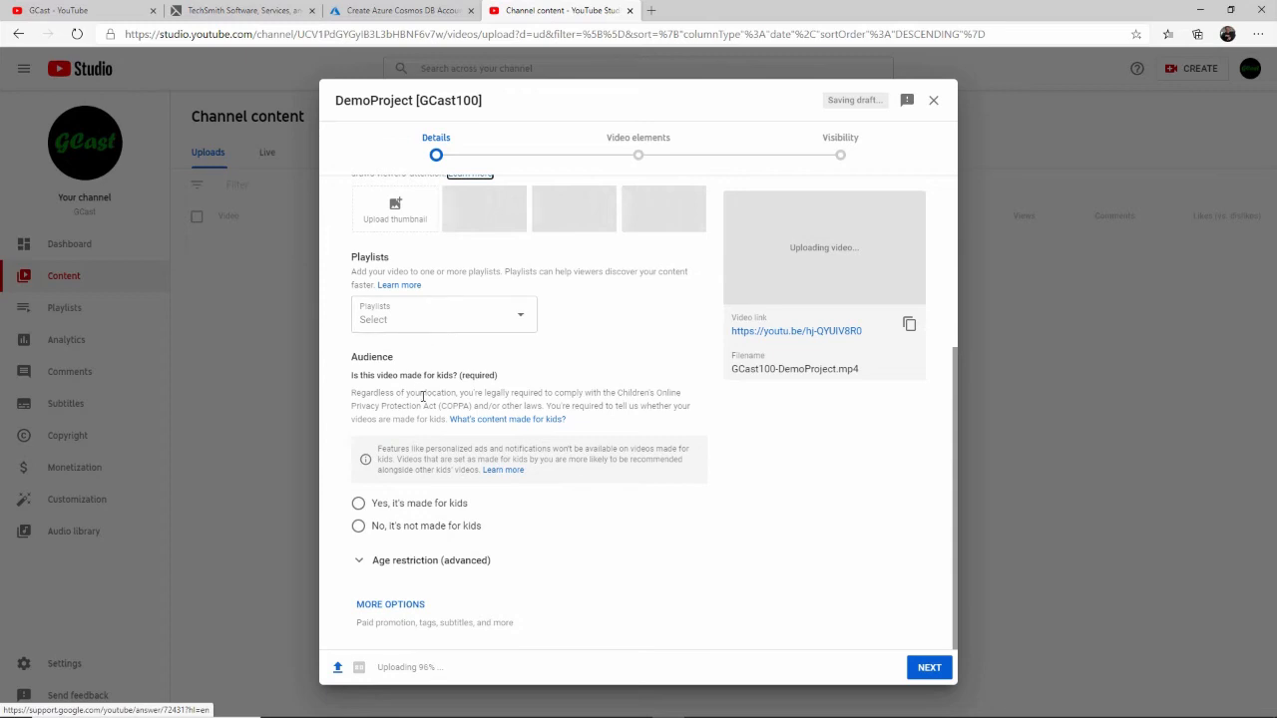
click(359, 526)
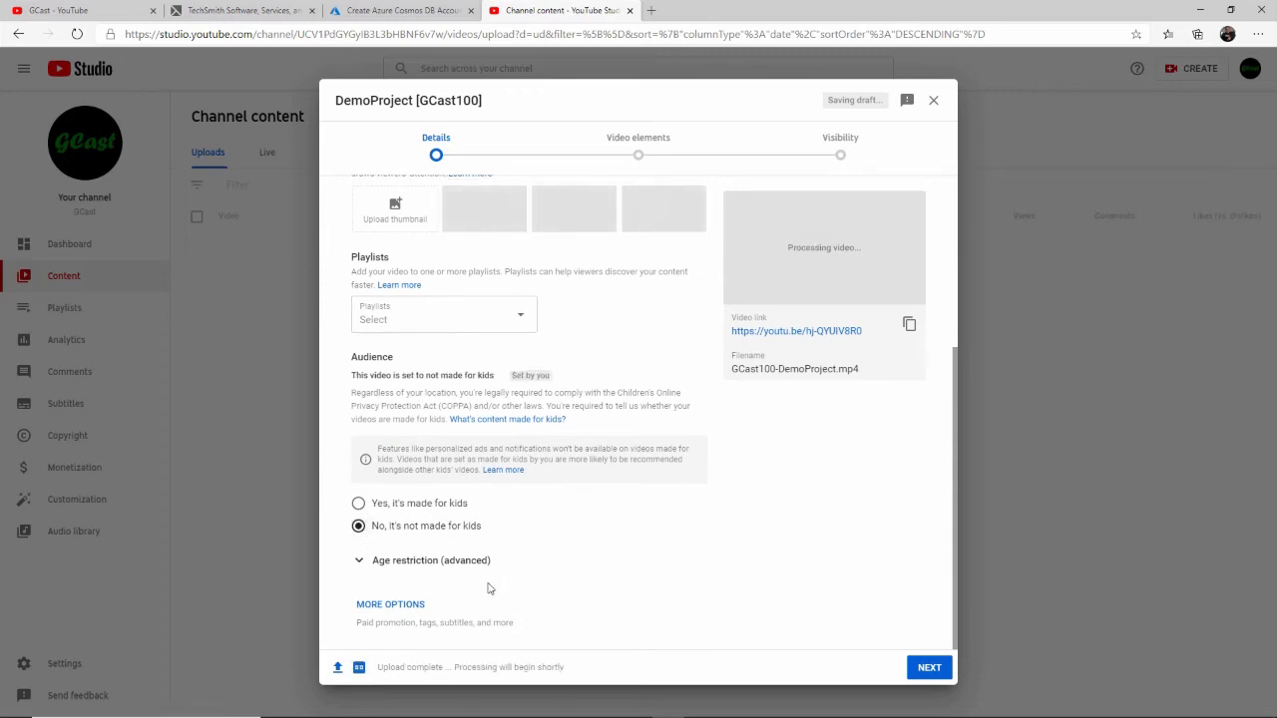
click(419, 607)
- Add the tags Technology and Screencasting to the video
scroll(612, 445, down, 3)
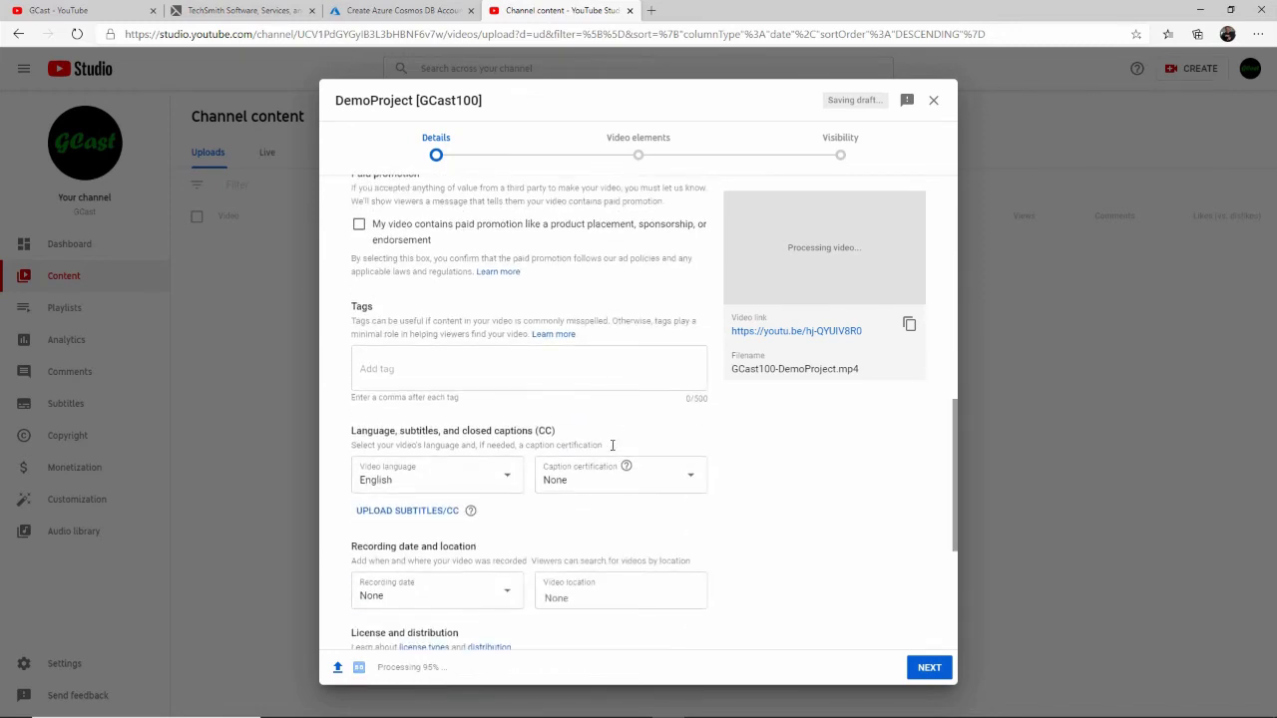
click(435, 371)
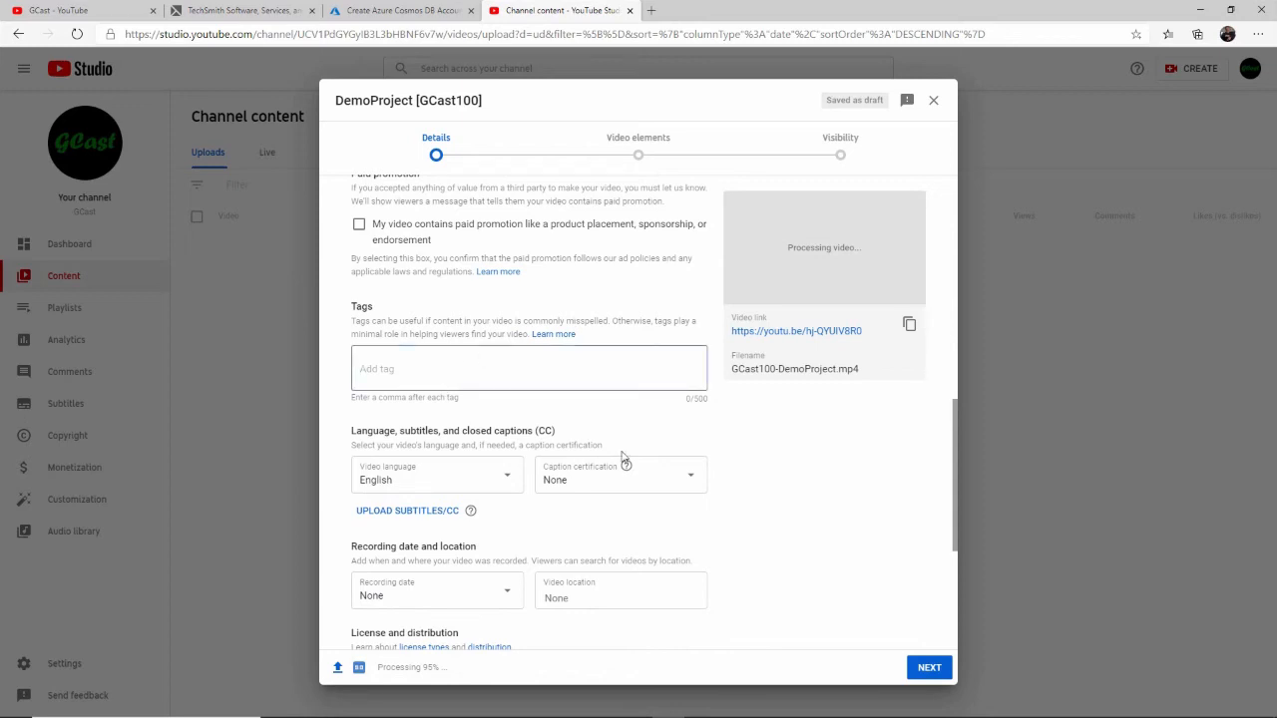
text(Technology,)
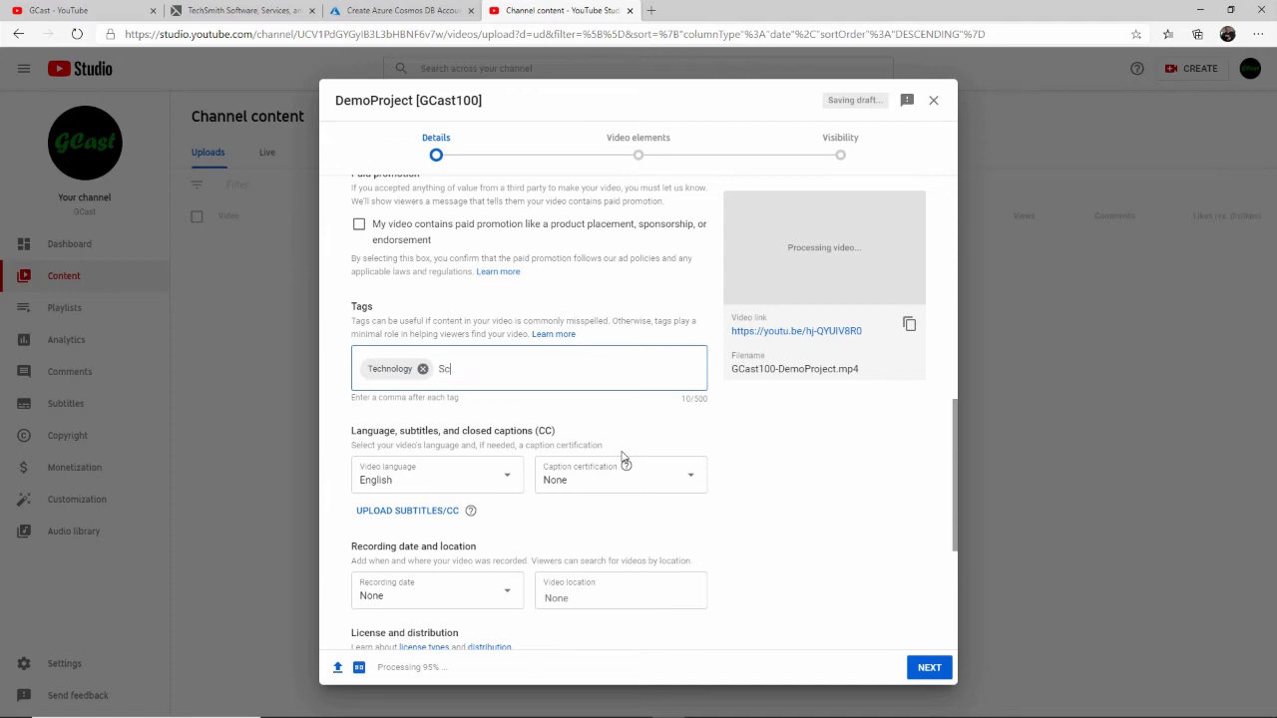
text(Screencasting,)
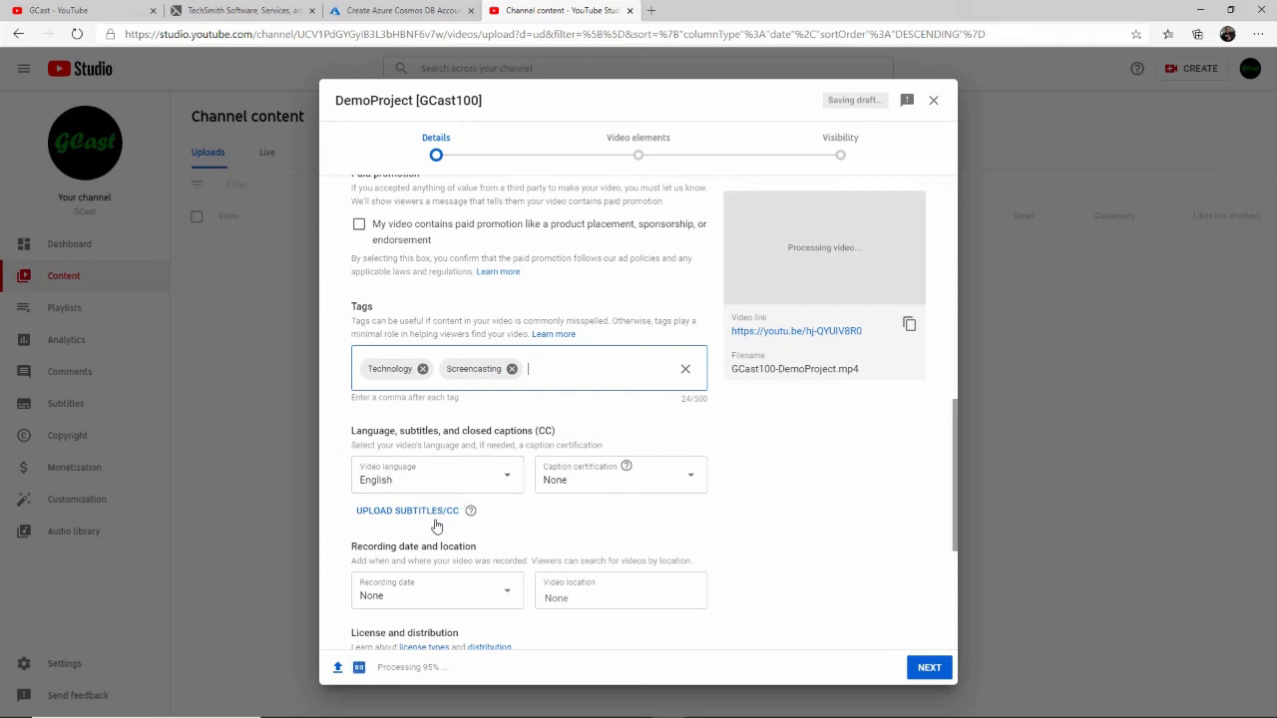
- Set the recording date to Jan 7, 2021 and the video location to Chicago, IL
scroll(599, 490, down, 1)
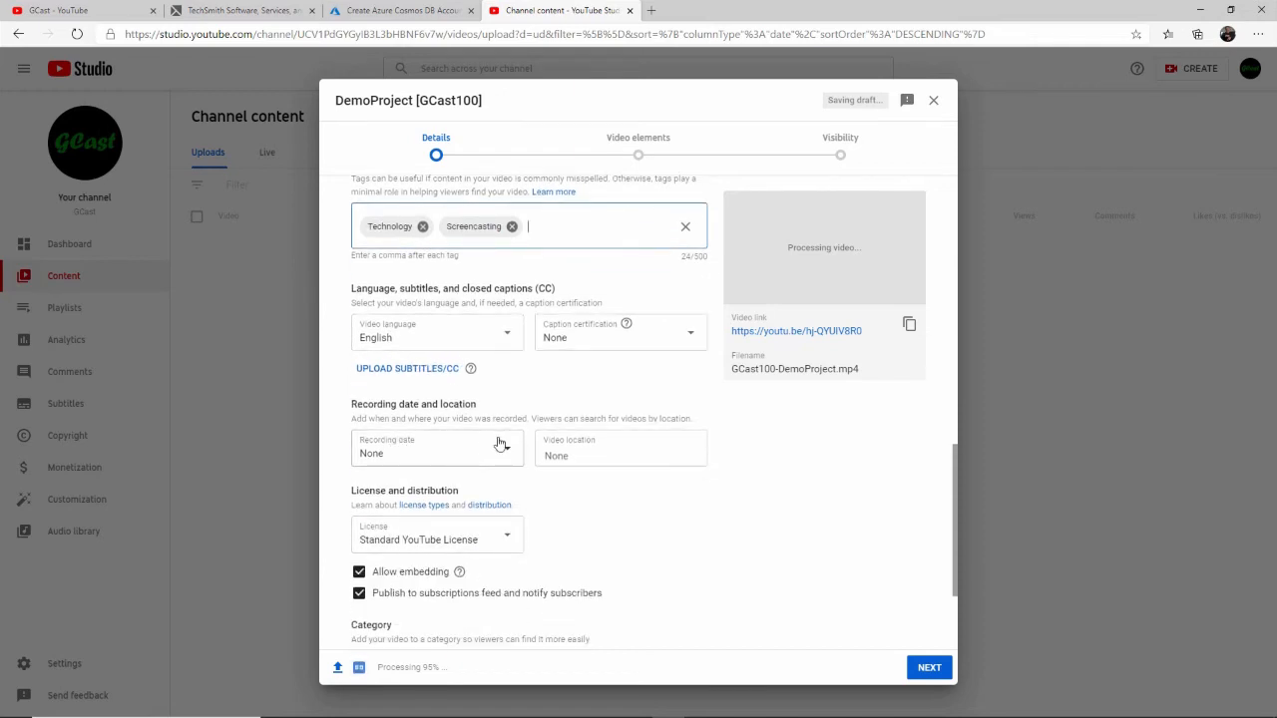
click(505, 452)
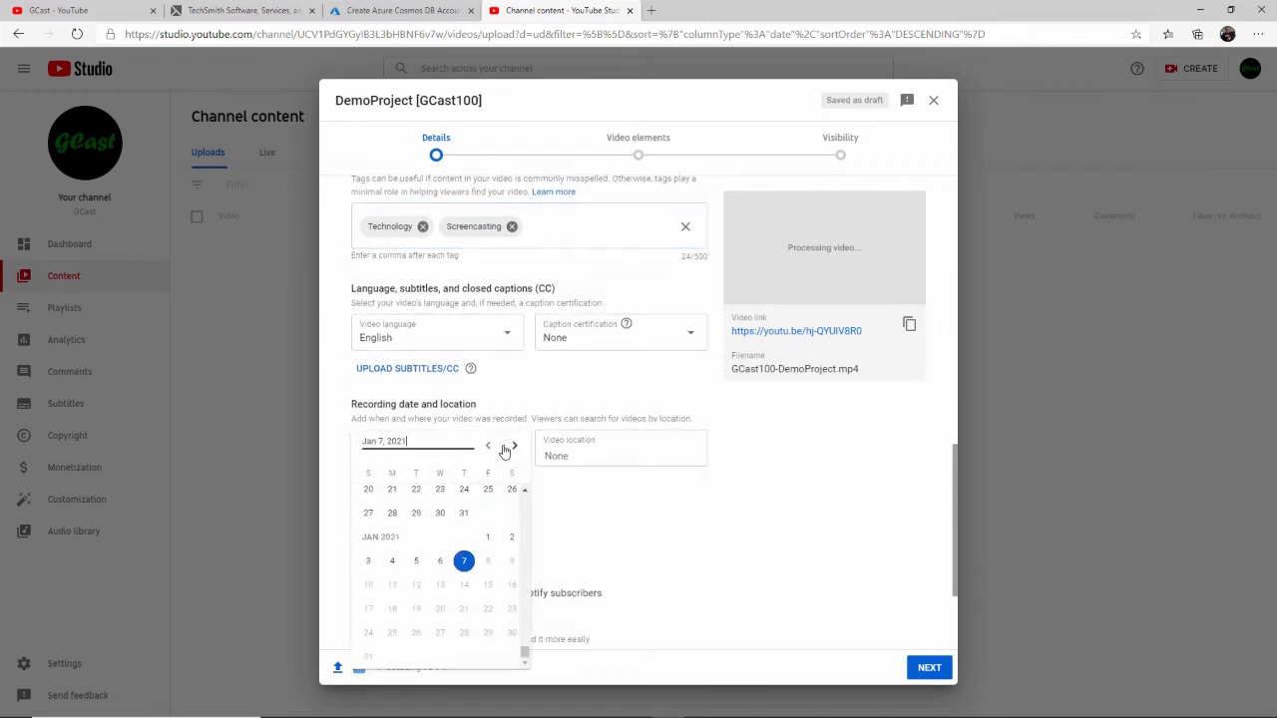
click(466, 560)
click(581, 449)
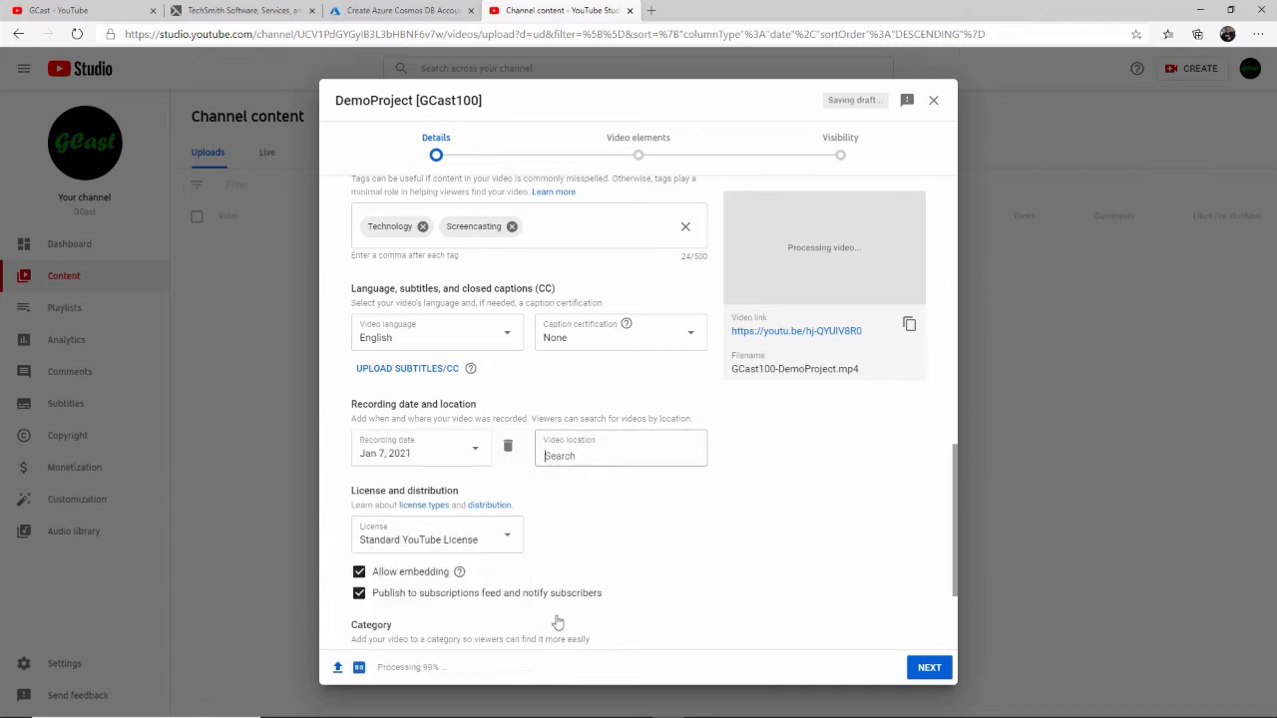
text(Chicago, )
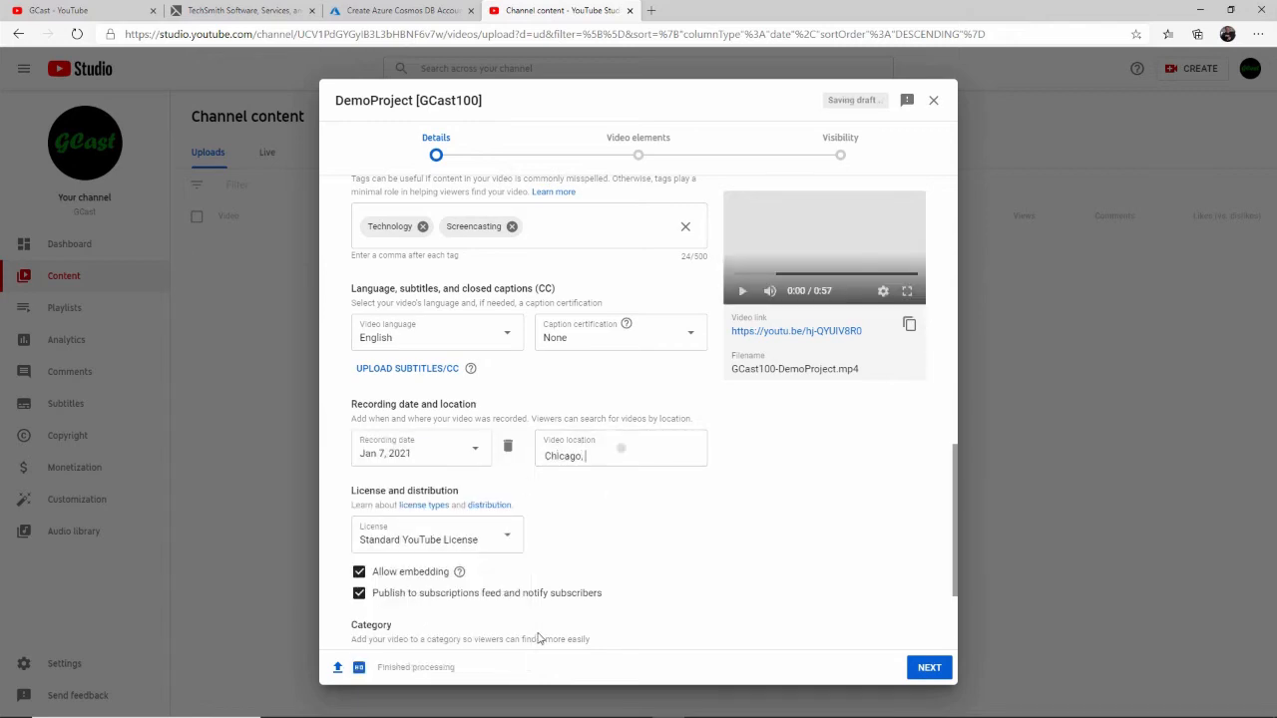
text(IL)
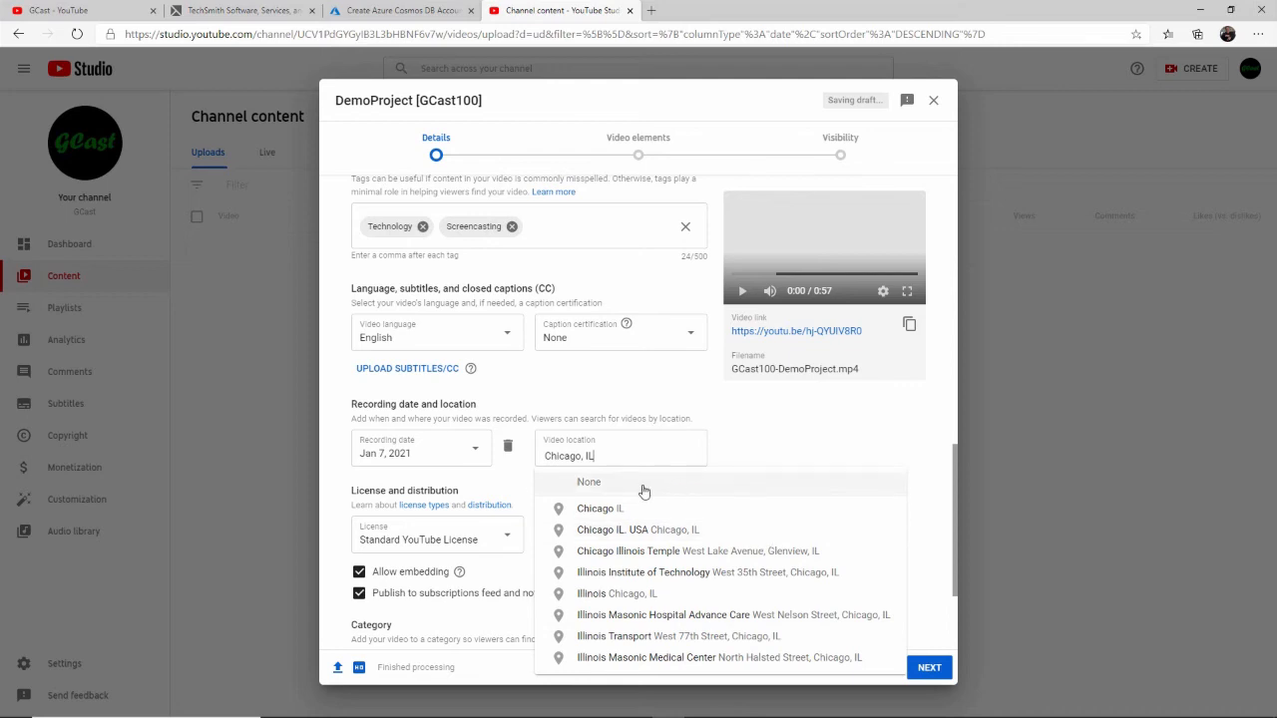
click(641, 509)
- Keep the remaining details and skip the video elements to reach the visibility settings
scroll(684, 479, down, 3)
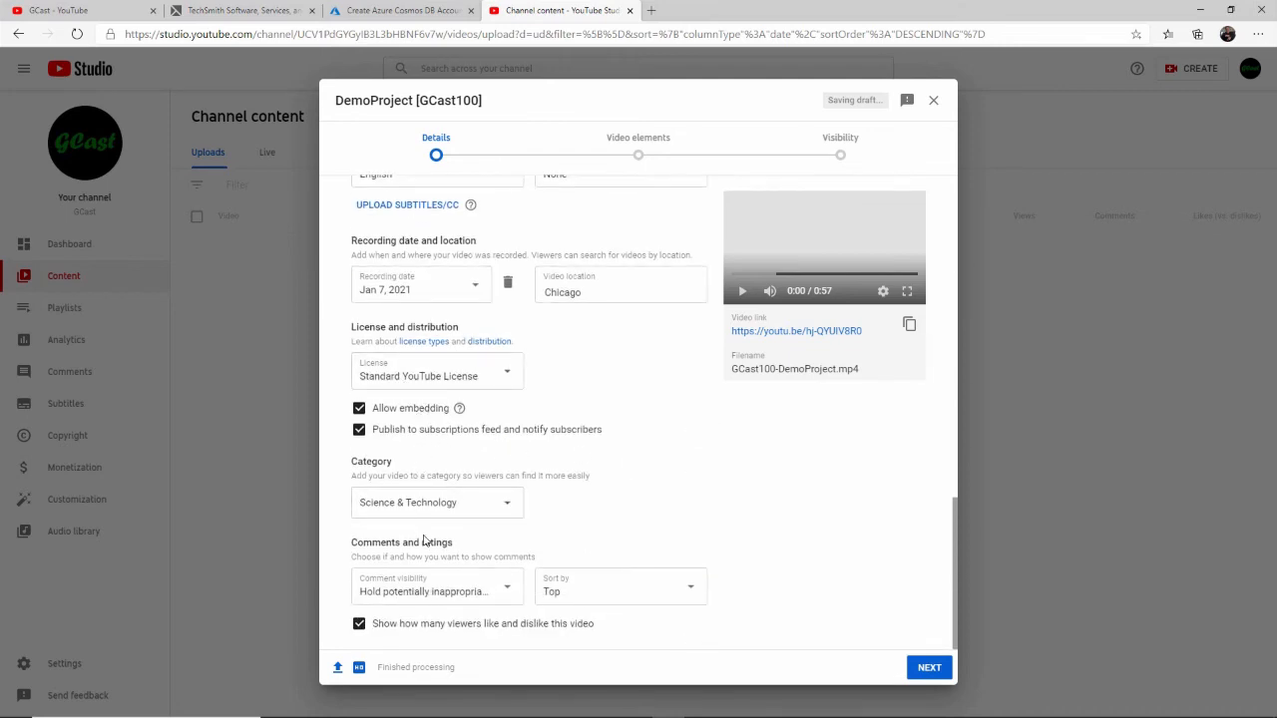
click(929, 667)
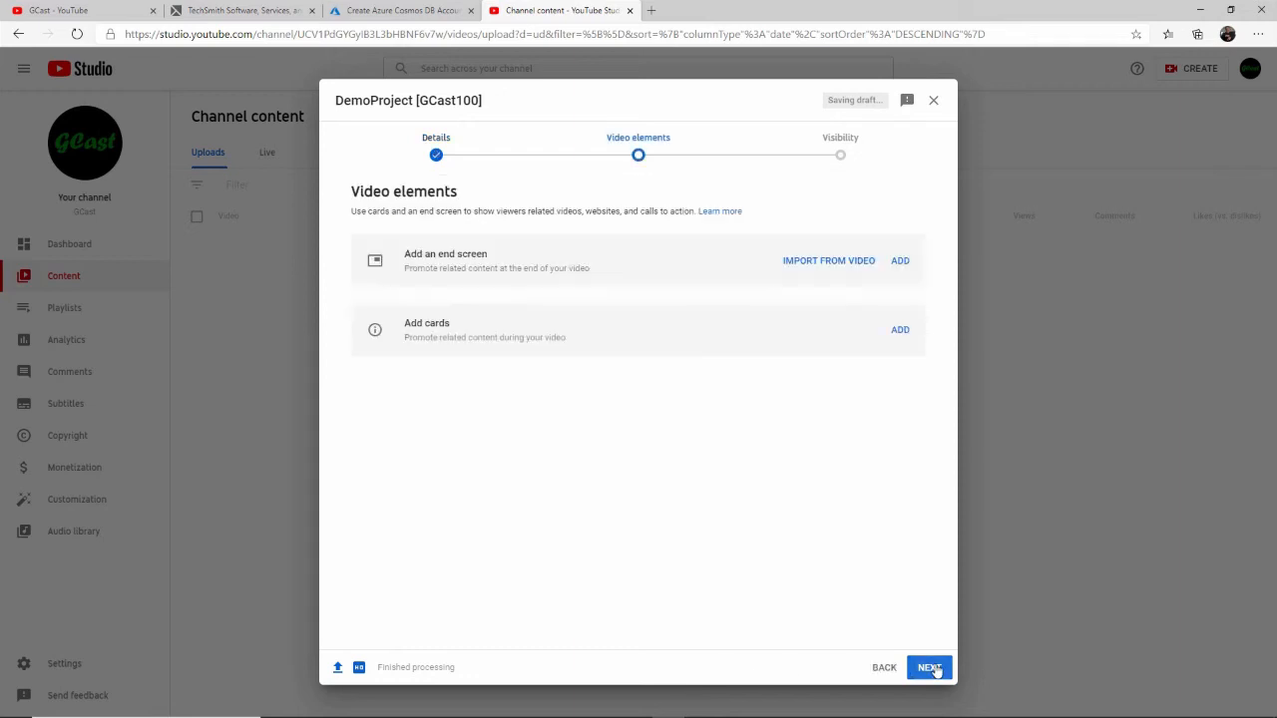
click(917, 673)
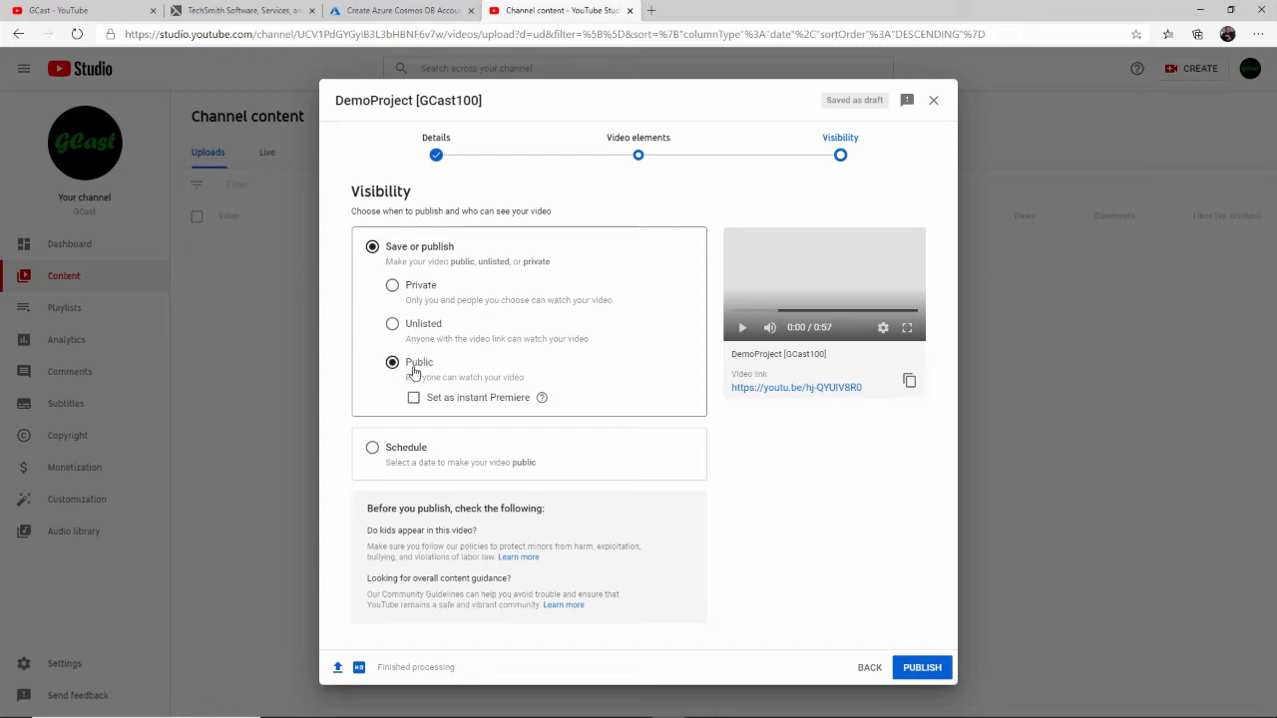
- Schedule the video to become public on Jan 12, 2021
click(401, 451)
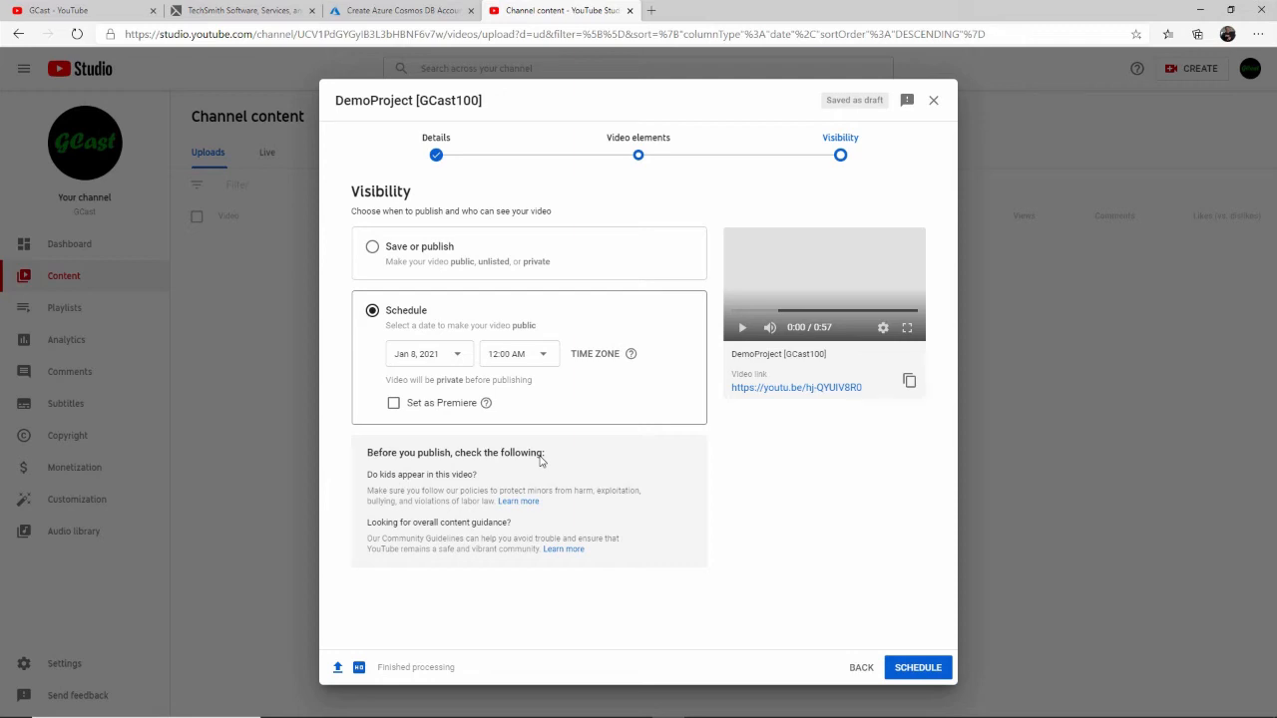
click(454, 354)
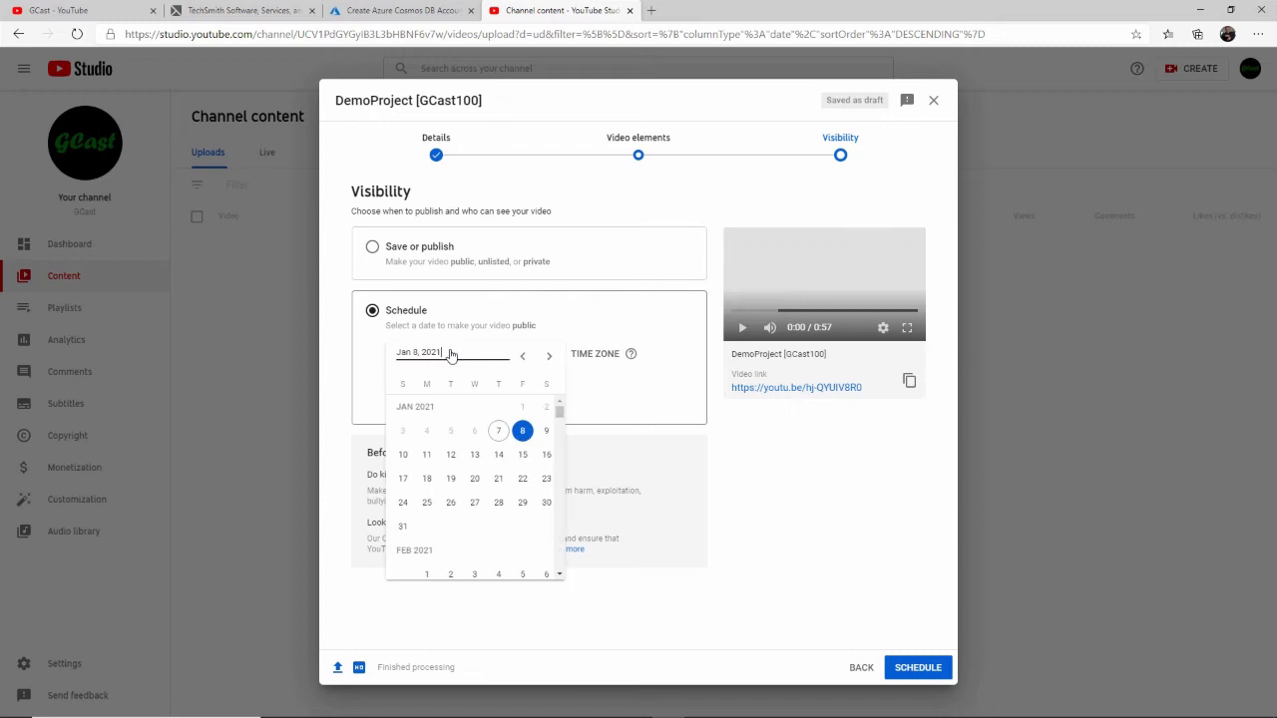
click(450, 455)
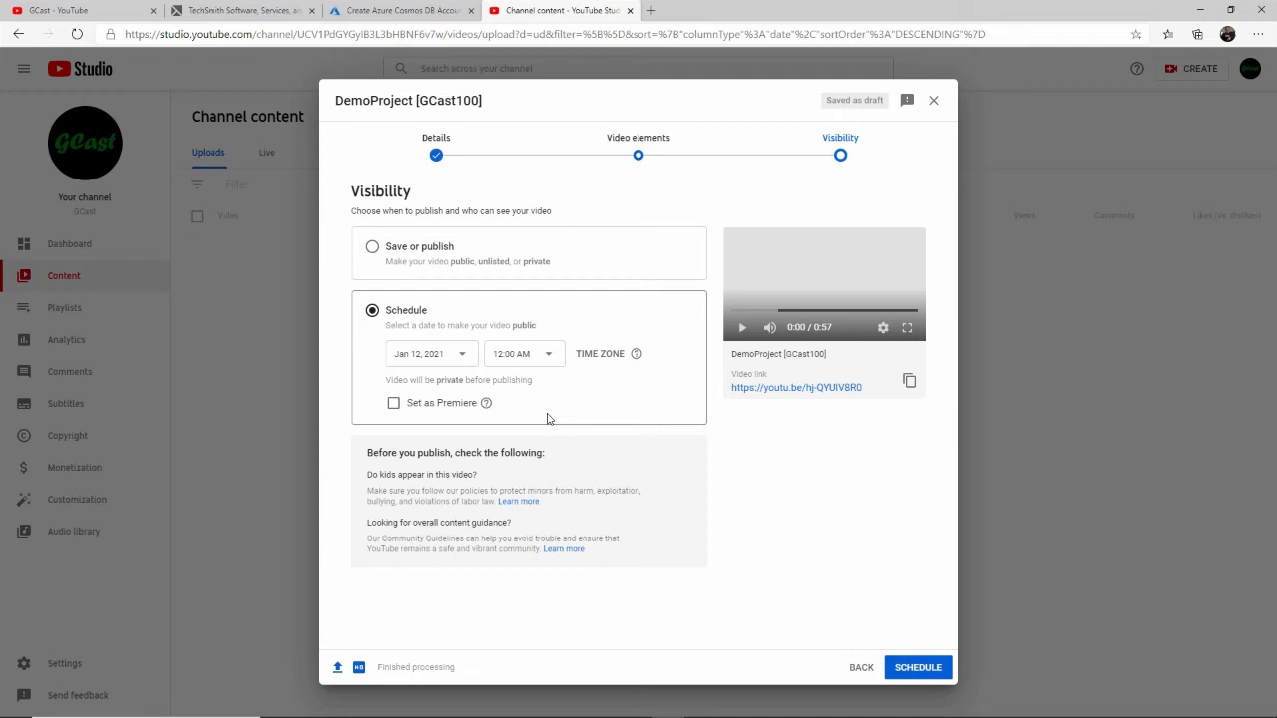
- Publish the video immediately as public and return to the channel's content list
click(372, 246)
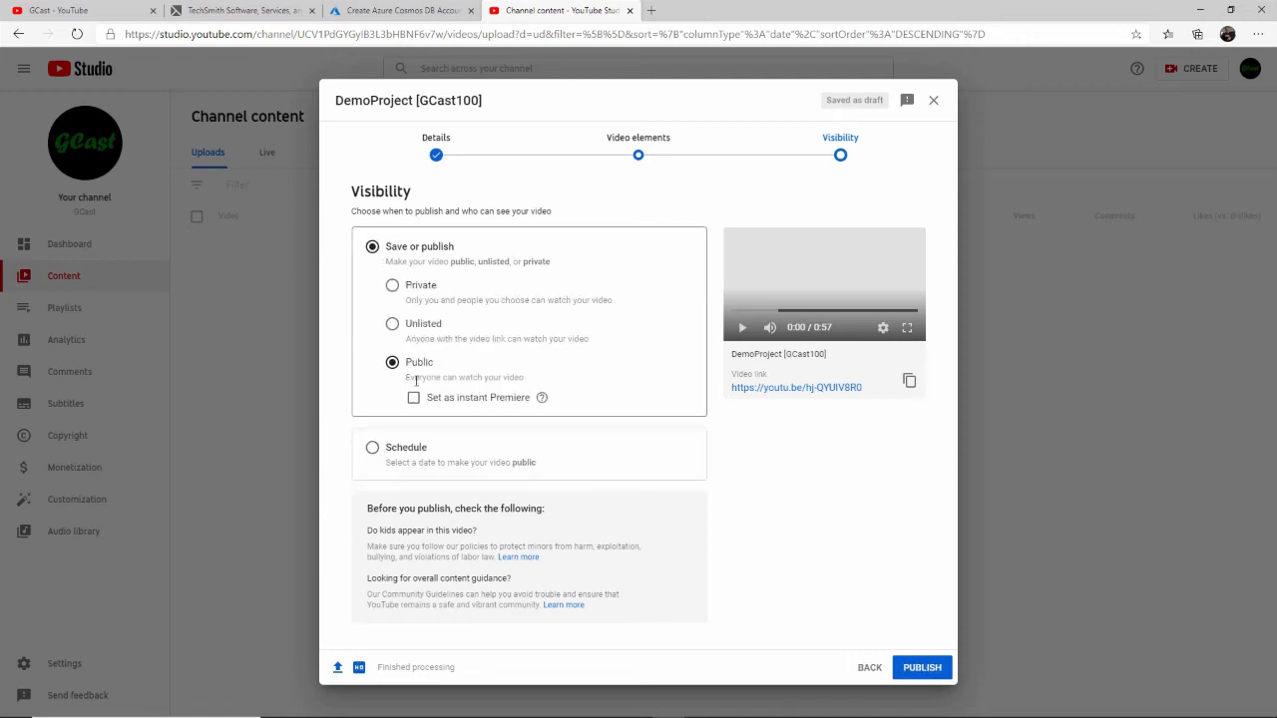
click(920, 668)
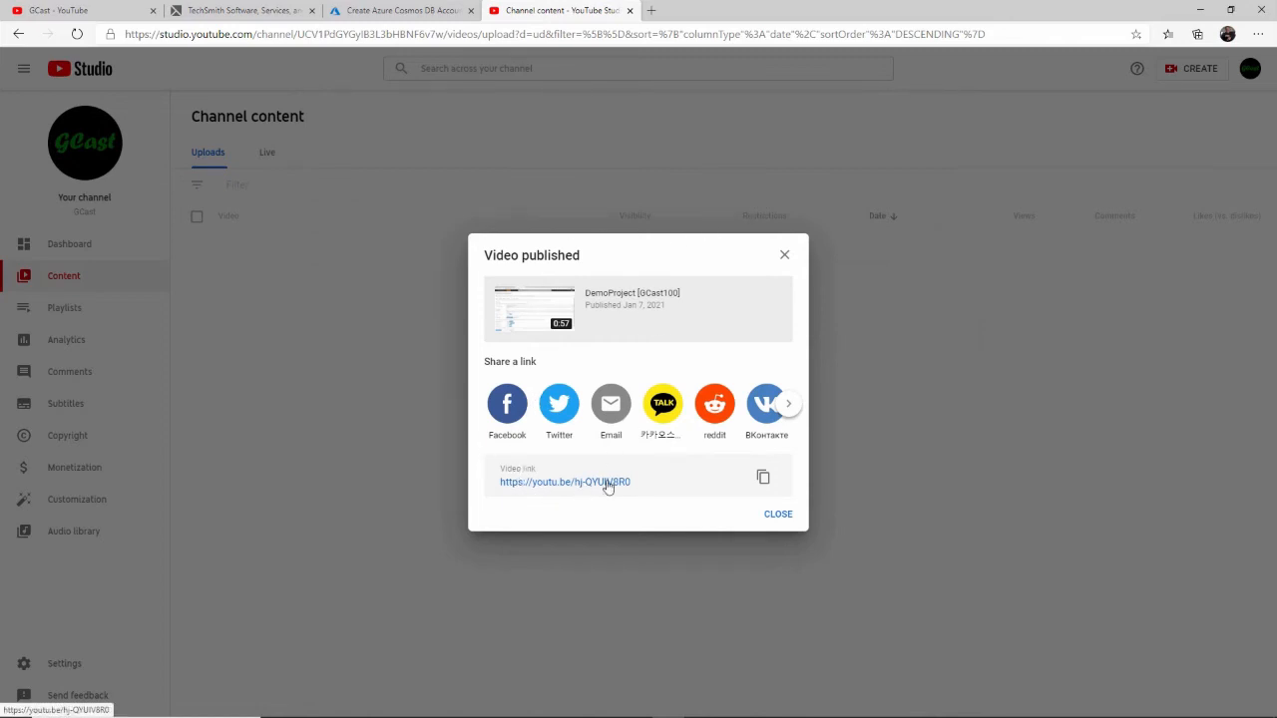
click(779, 515)
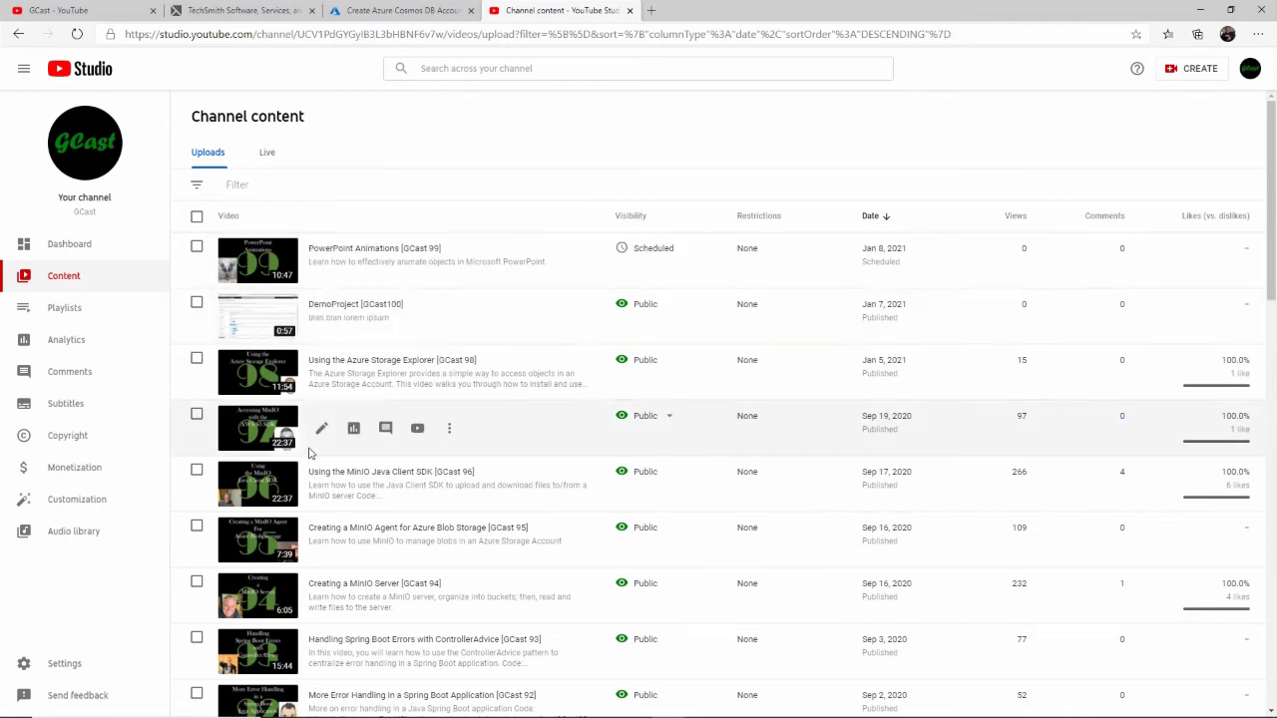
click(67, 244)
click(62, 281)
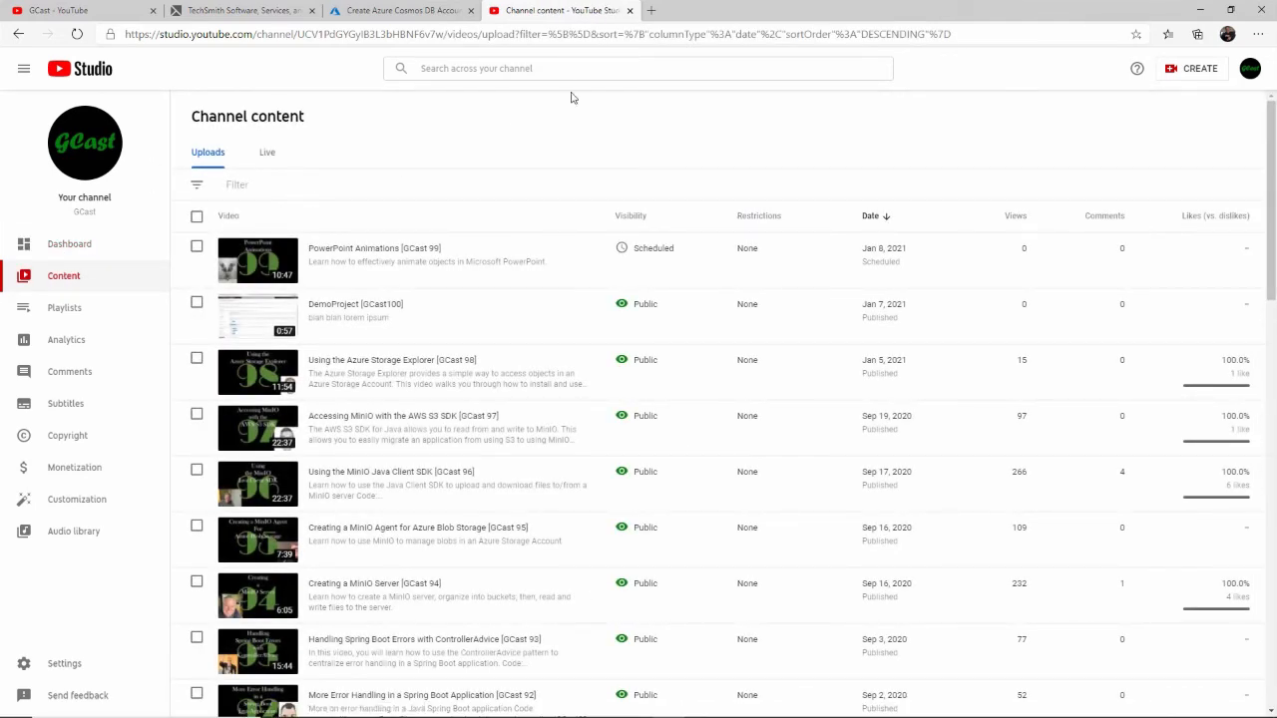
- Start a new video upload with GCast100-DemoProject.mp4 from the GCast (final output) folder
click(1194, 69)
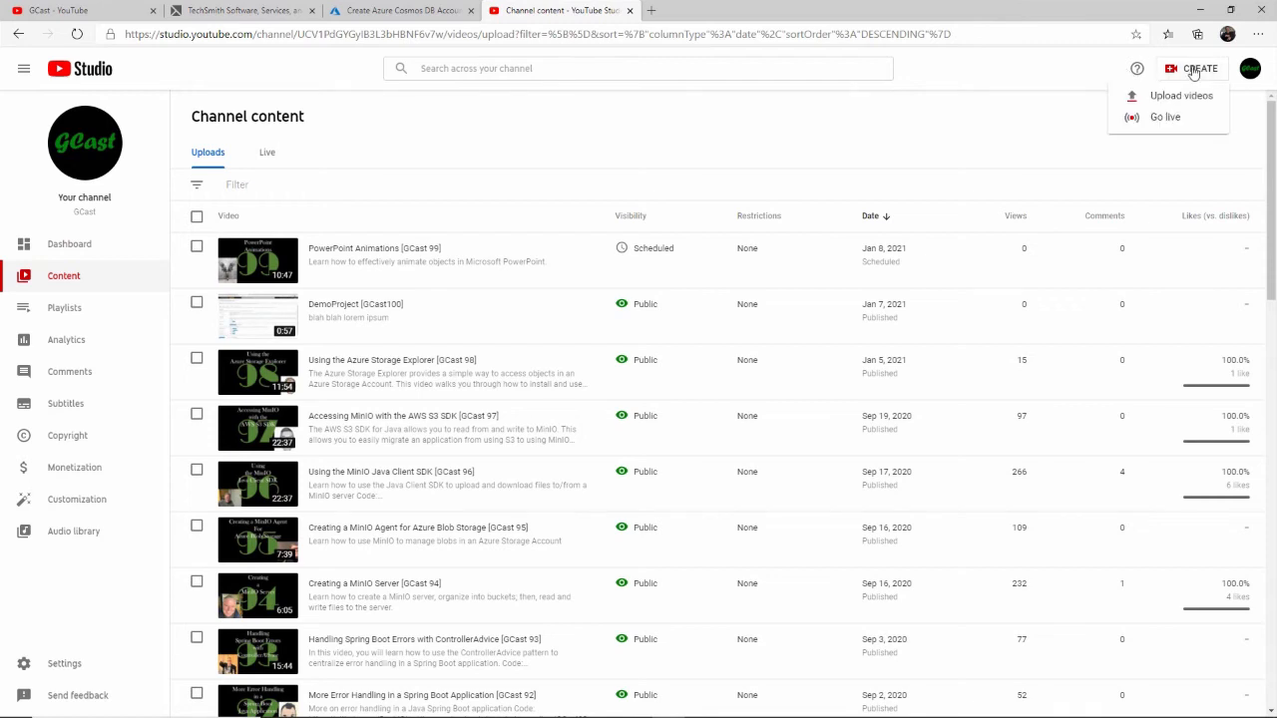
click(1172, 95)
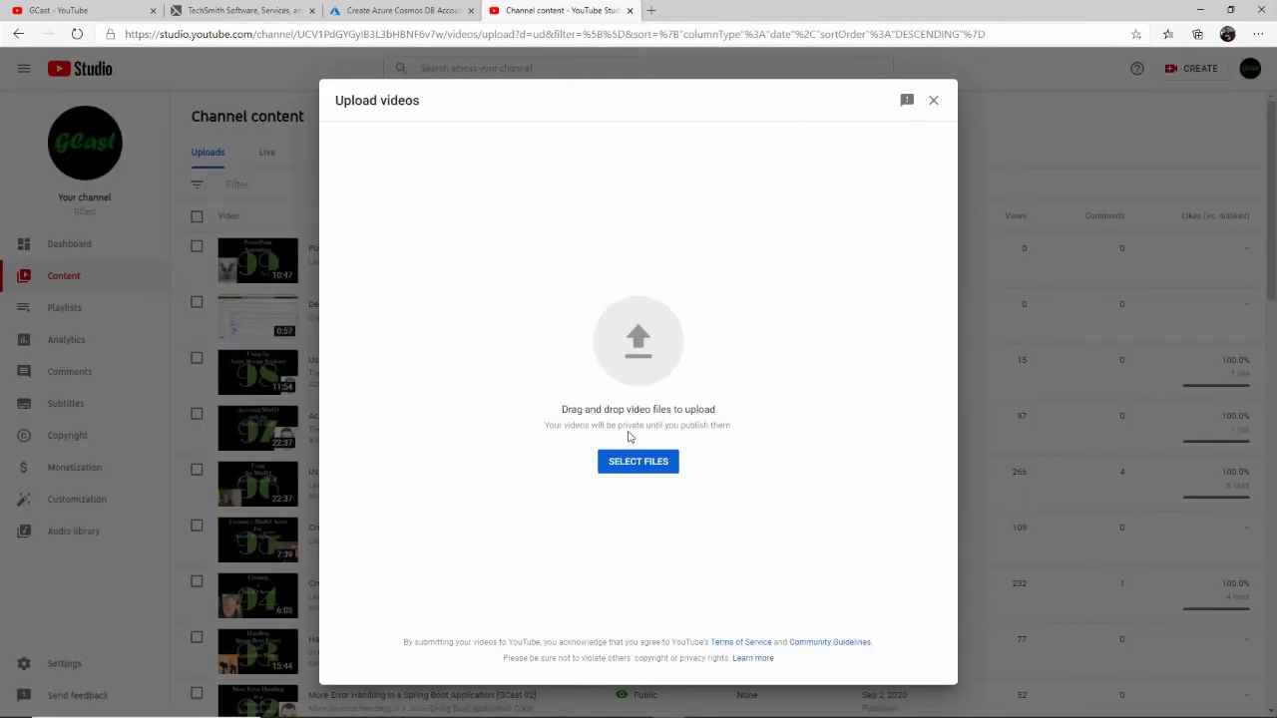
key(alt+Tab)
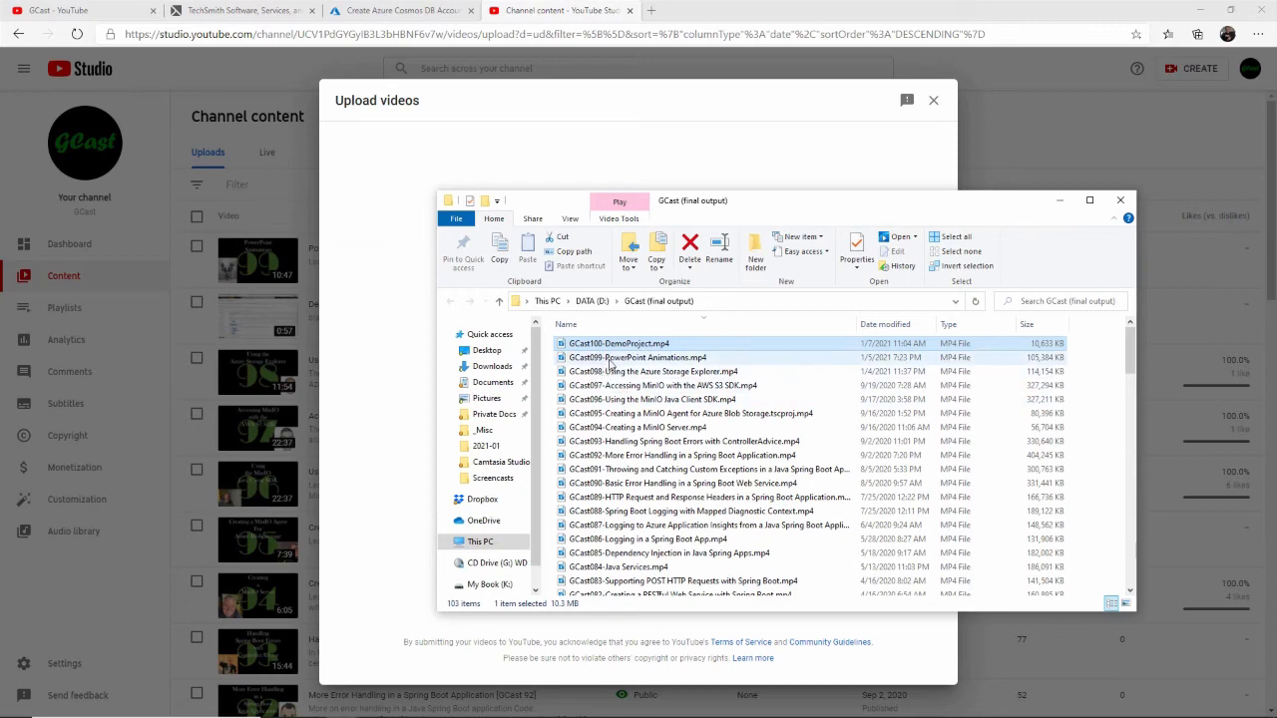
mouse_move(611, 361)
mouse_down()
mouse_move(559, 339)
mouse_move(429, 364)
mouse_move(426, 380)
mouse_move(626, 359)
mouse_up()
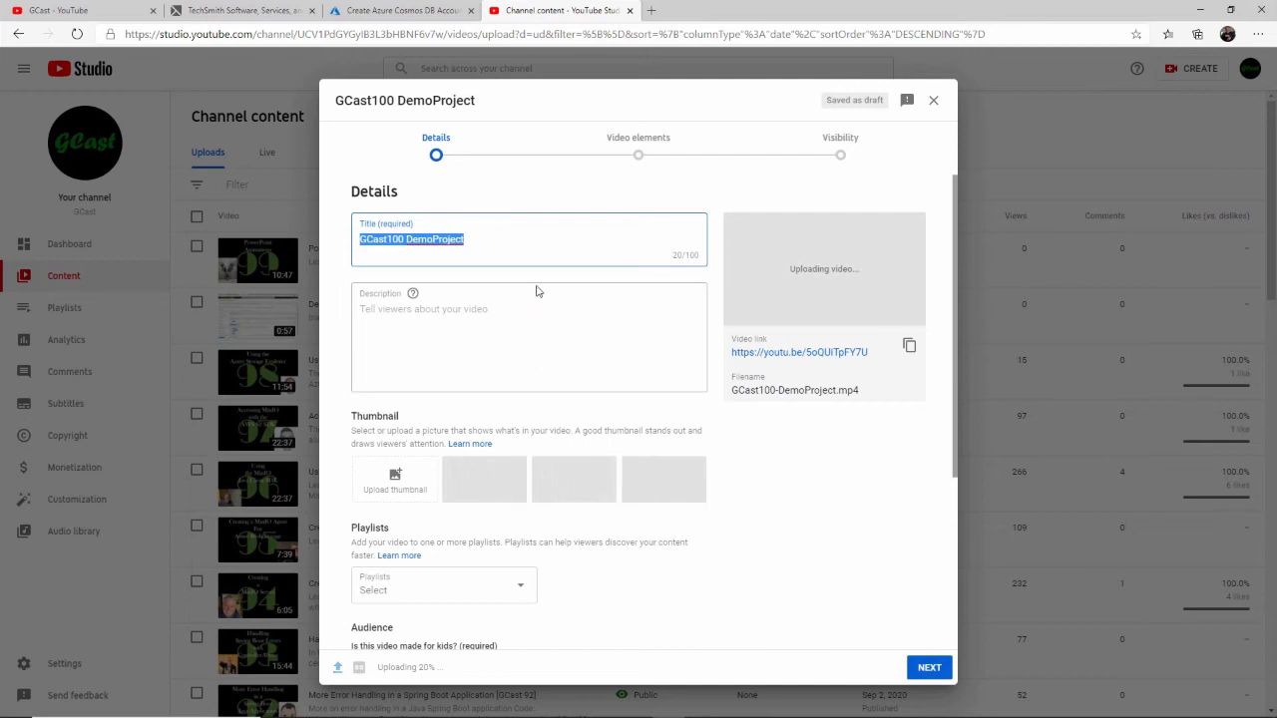
- Change the new upload's title to "DemoProject [GCast 100]"
click(444, 170)
key(ctrl+shift+Right)
key(Delete)
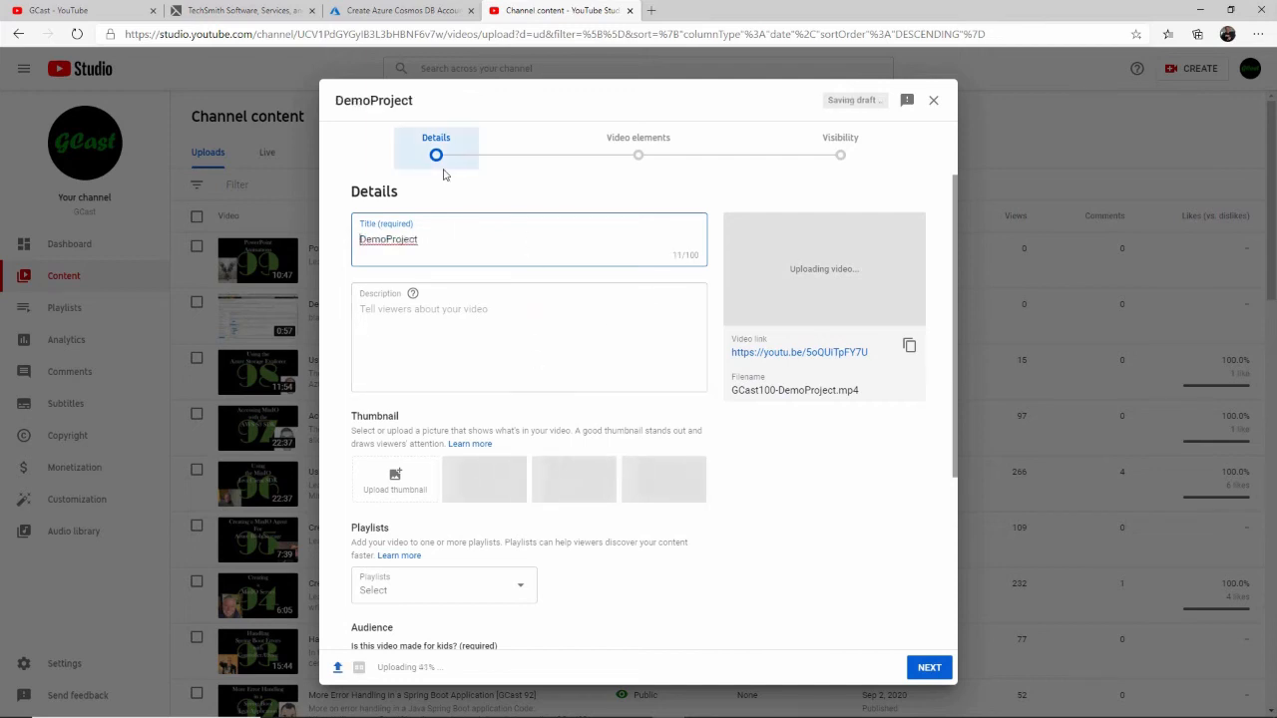
key(End)
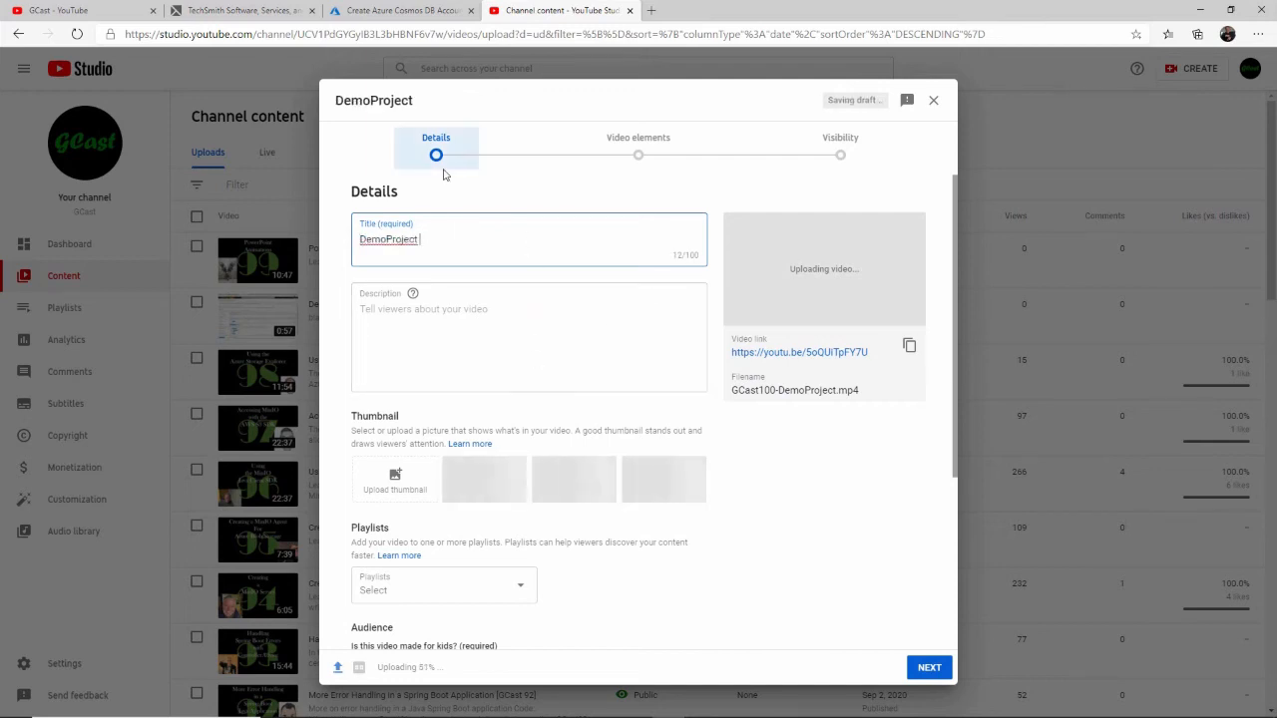
text([GCast 100)
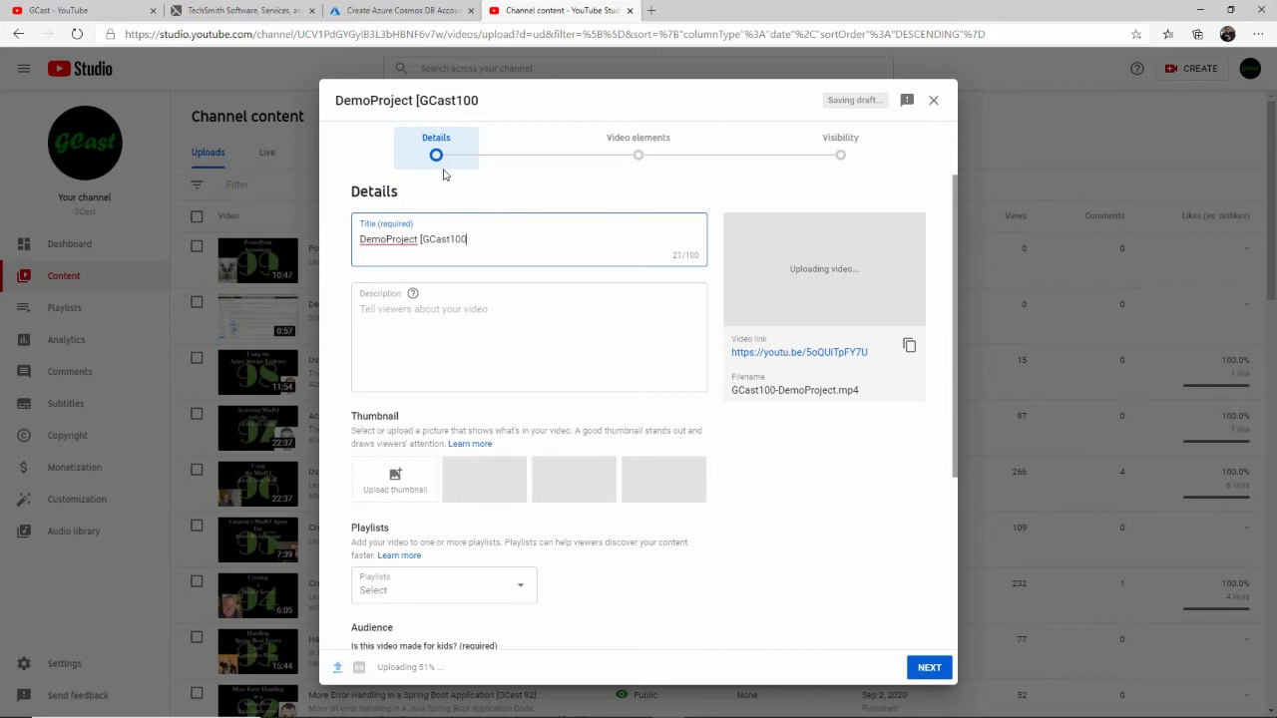
text(])
key(Left)
key(Left)
key(Left)
key(Left)
- Enter "desc" as the new upload's description
key(Tab)
key(Tab)
text(desc)
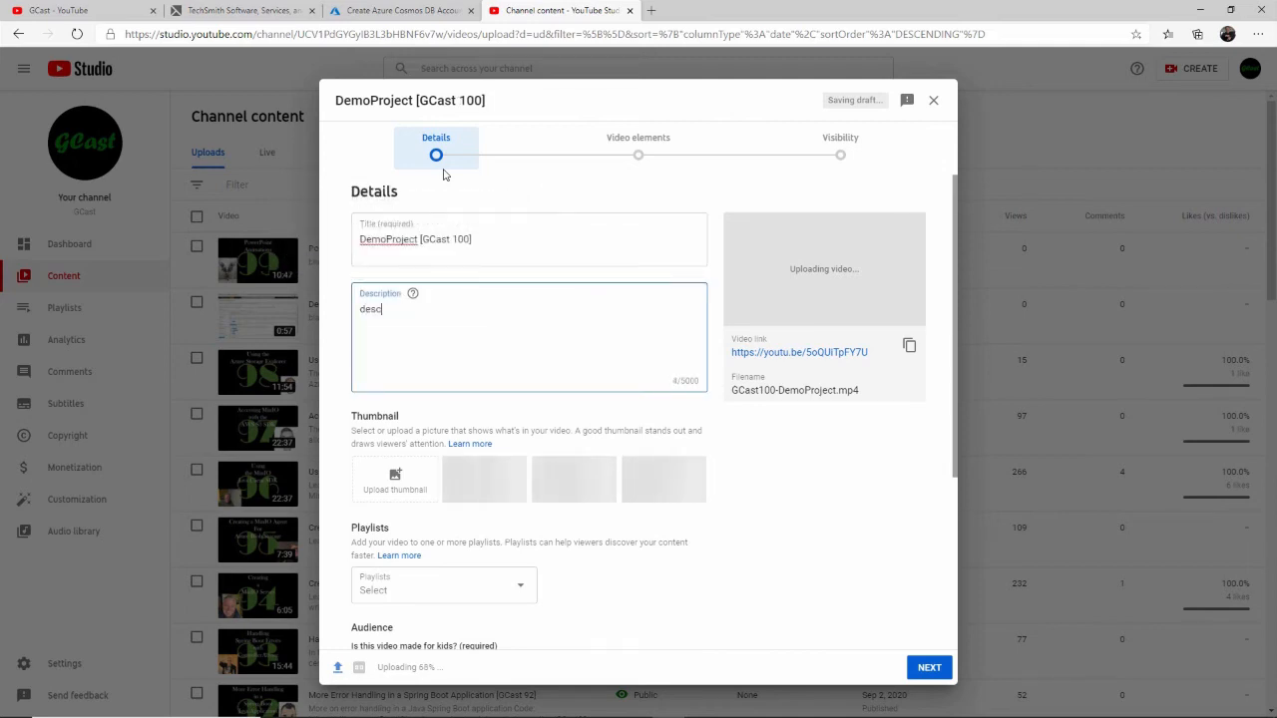
key(Tab)
key(Tab)
- Mark the new upload as not made for kids and show its additional detail options
scroll(499, 271, down, 3)
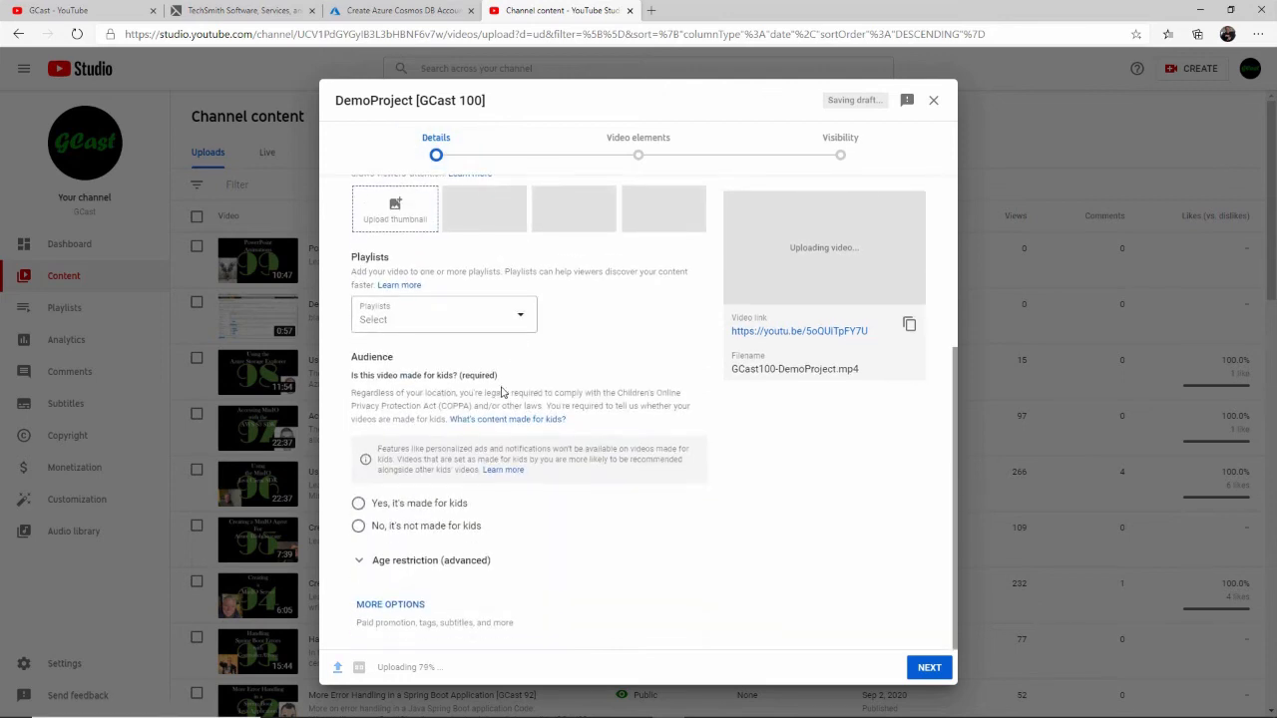
click(444, 527)
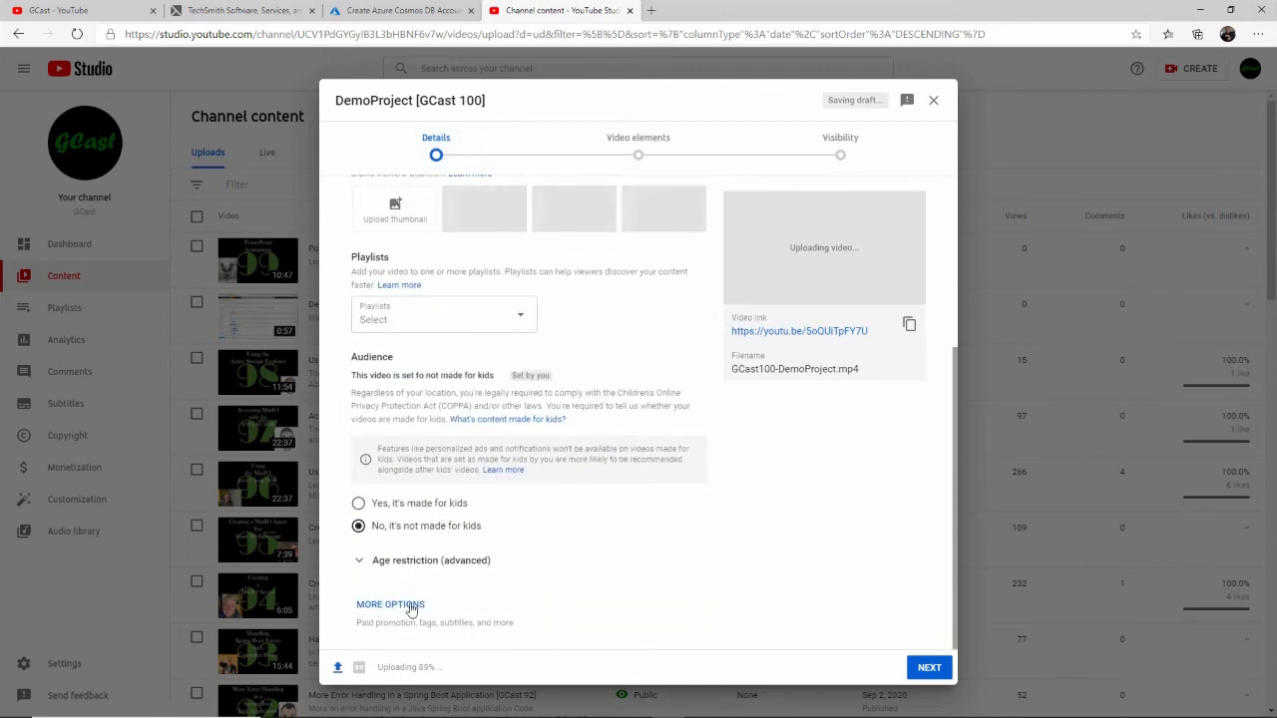
click(390, 605)
- Add the tag Screencast to the new upload
scroll(449, 449, down, 4)
click(459, 360)
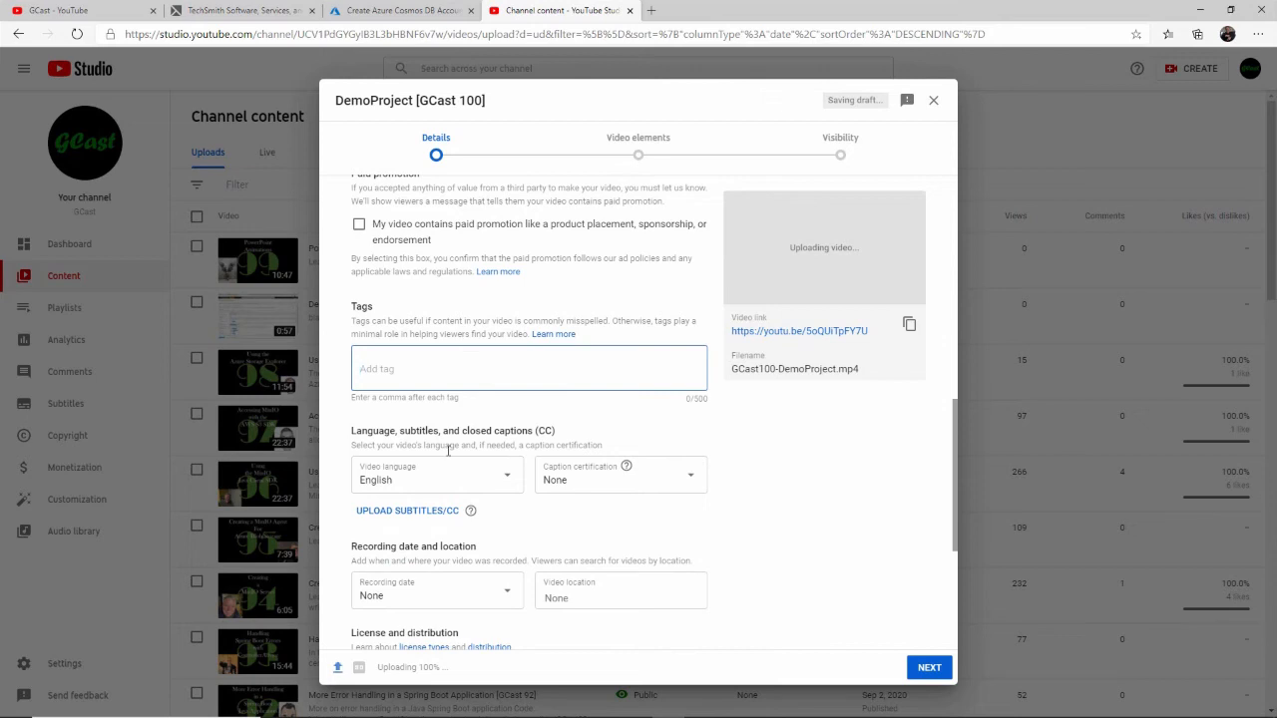
text(Sc)
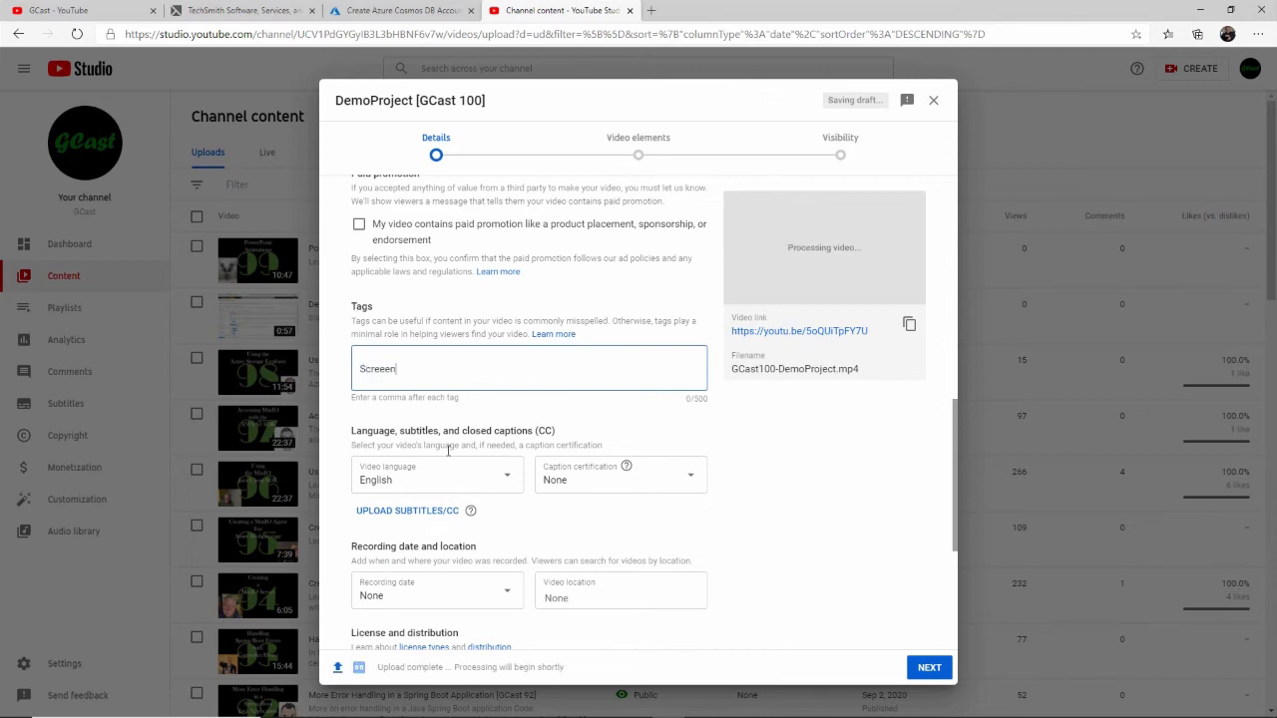
text(reencast,)
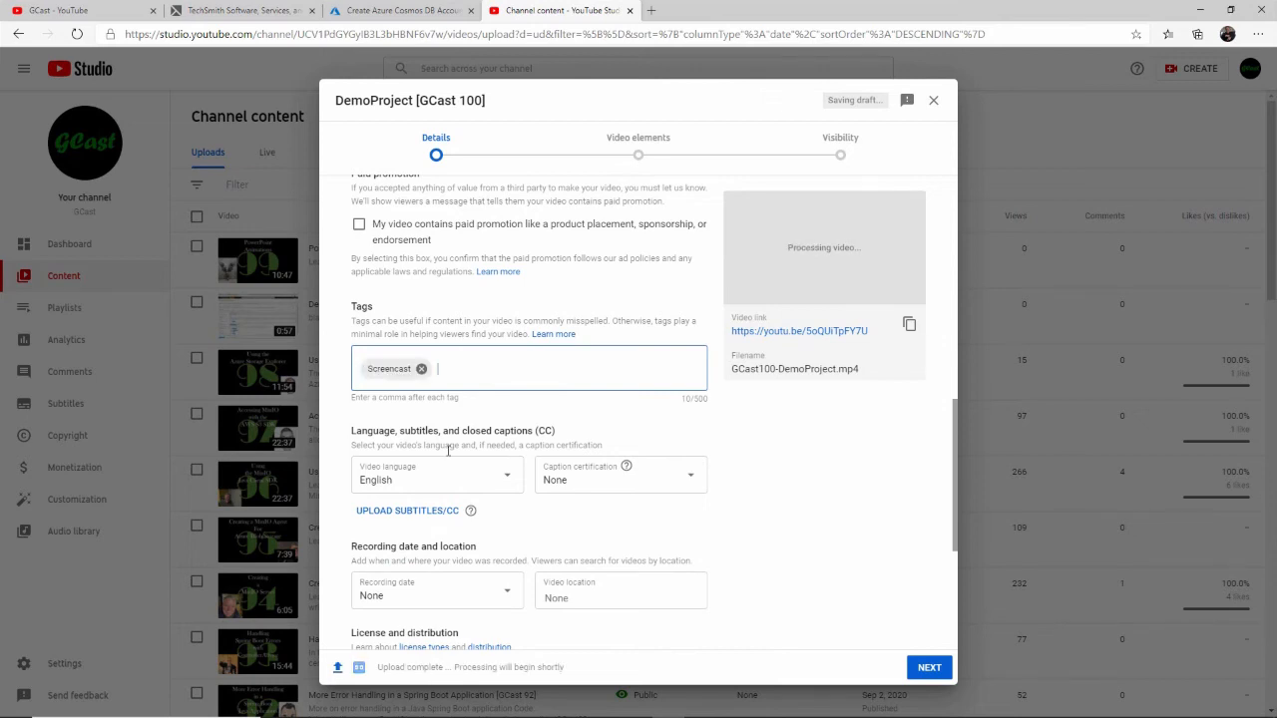
- Set the new upload's recording date to Jan 7, 2021 and its video location to Chicago, IL
scroll(448, 451, down, 3)
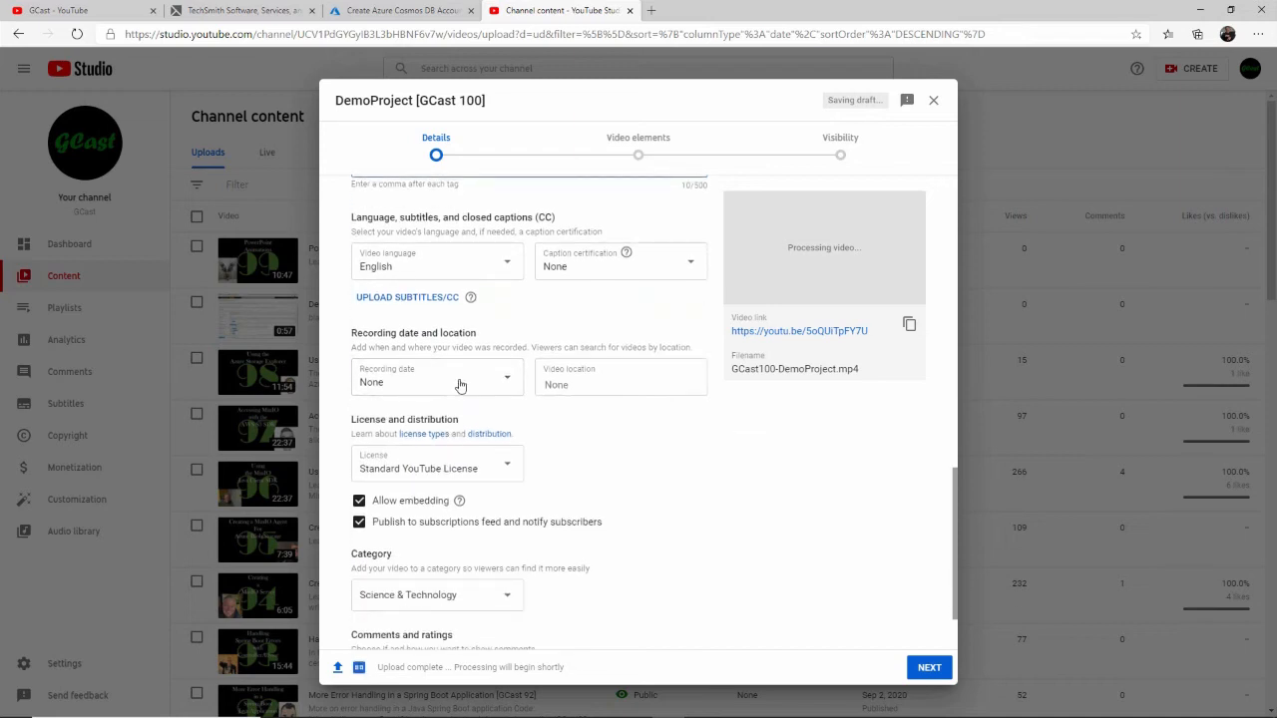
click(461, 387)
click(558, 389)
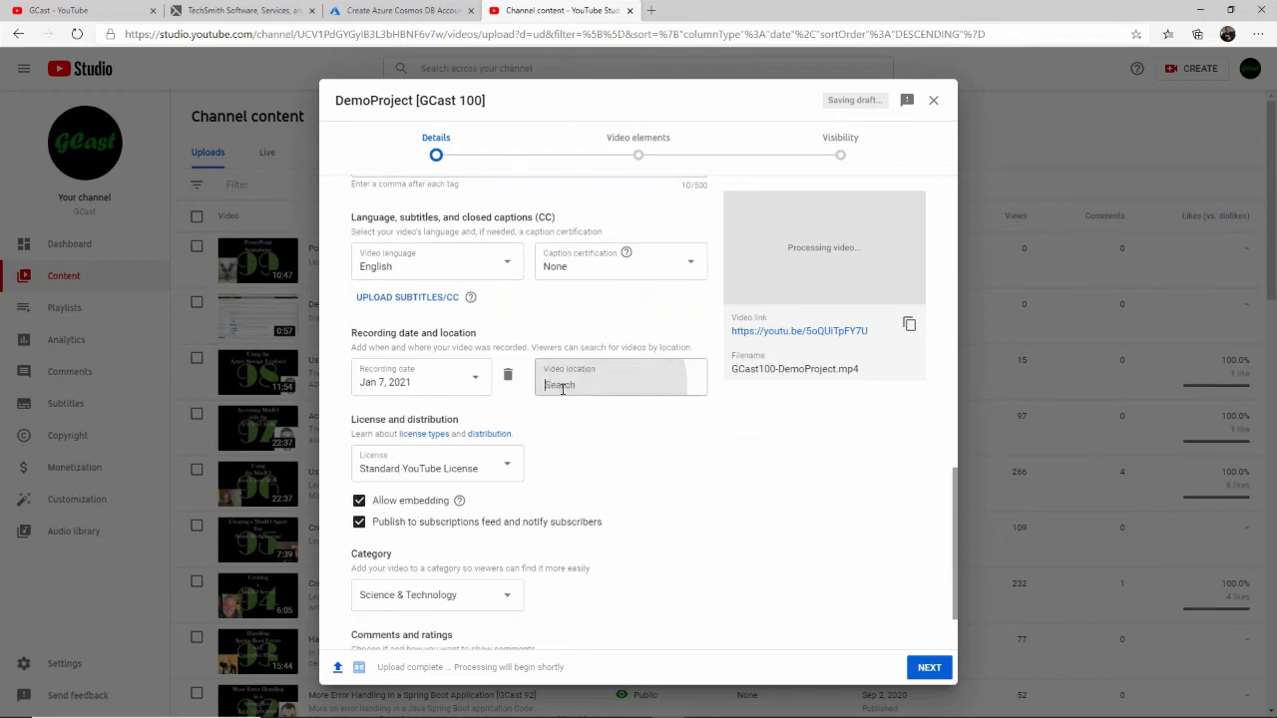
text(Chicago)
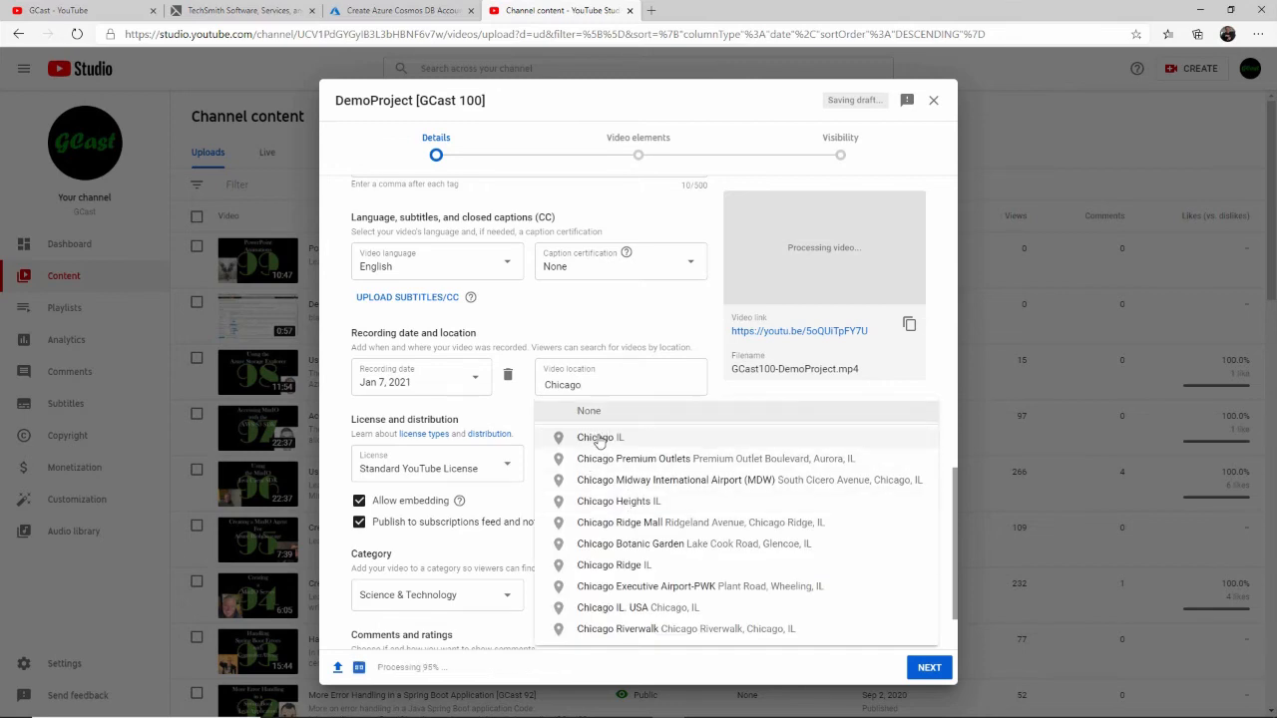
click(601, 436)
- Skip the video elements and publish DemoProject [GCast 100] with public visibility
scroll(540, 510, down, 1)
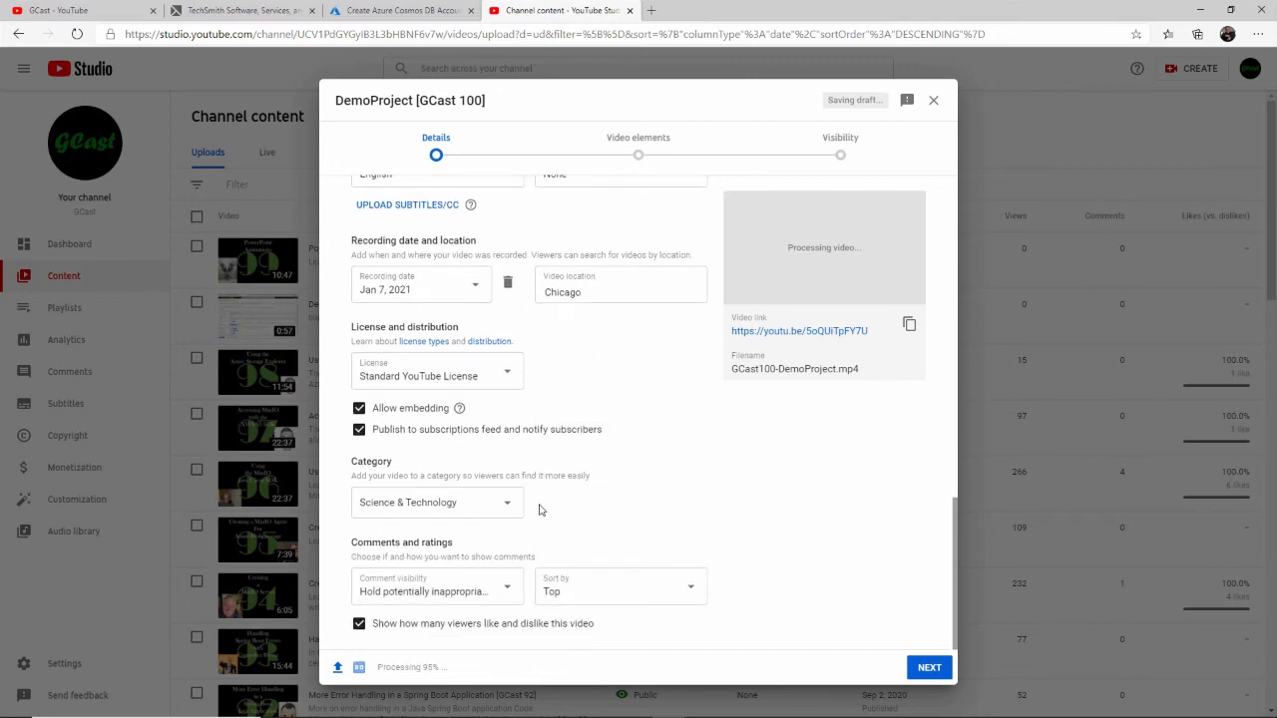
click(930, 667)
click(930, 668)
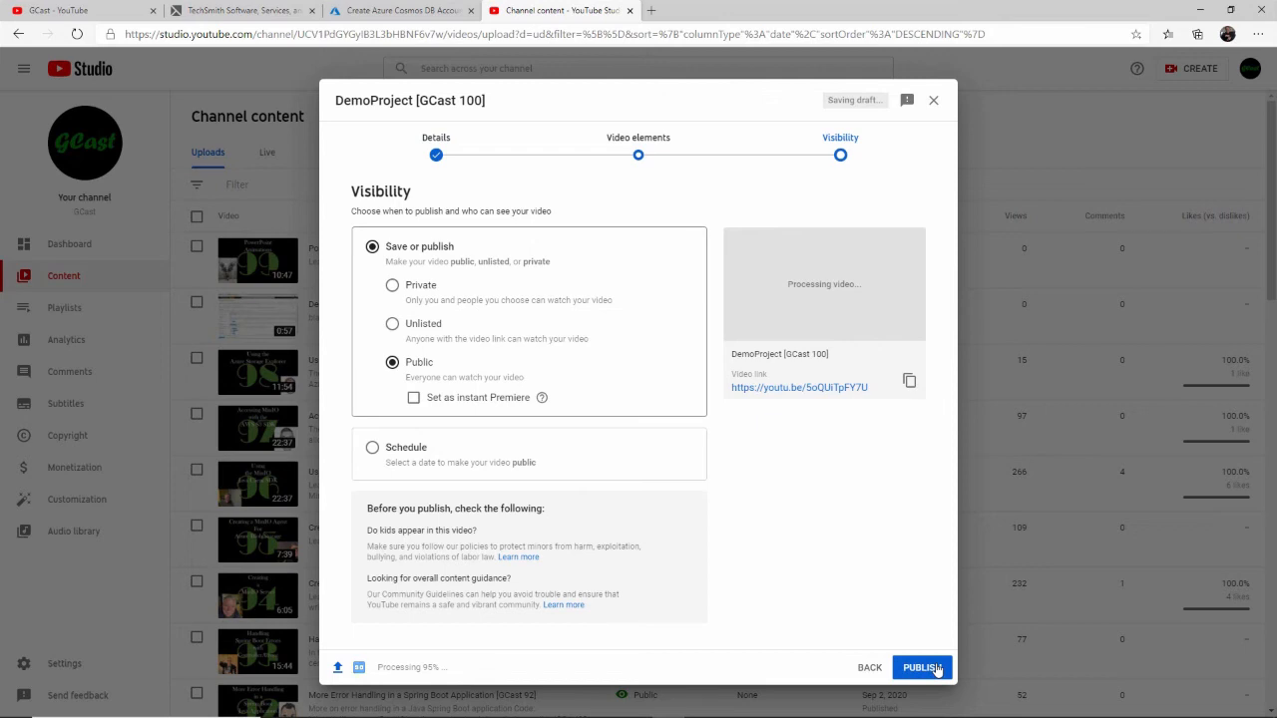
click(937, 667)
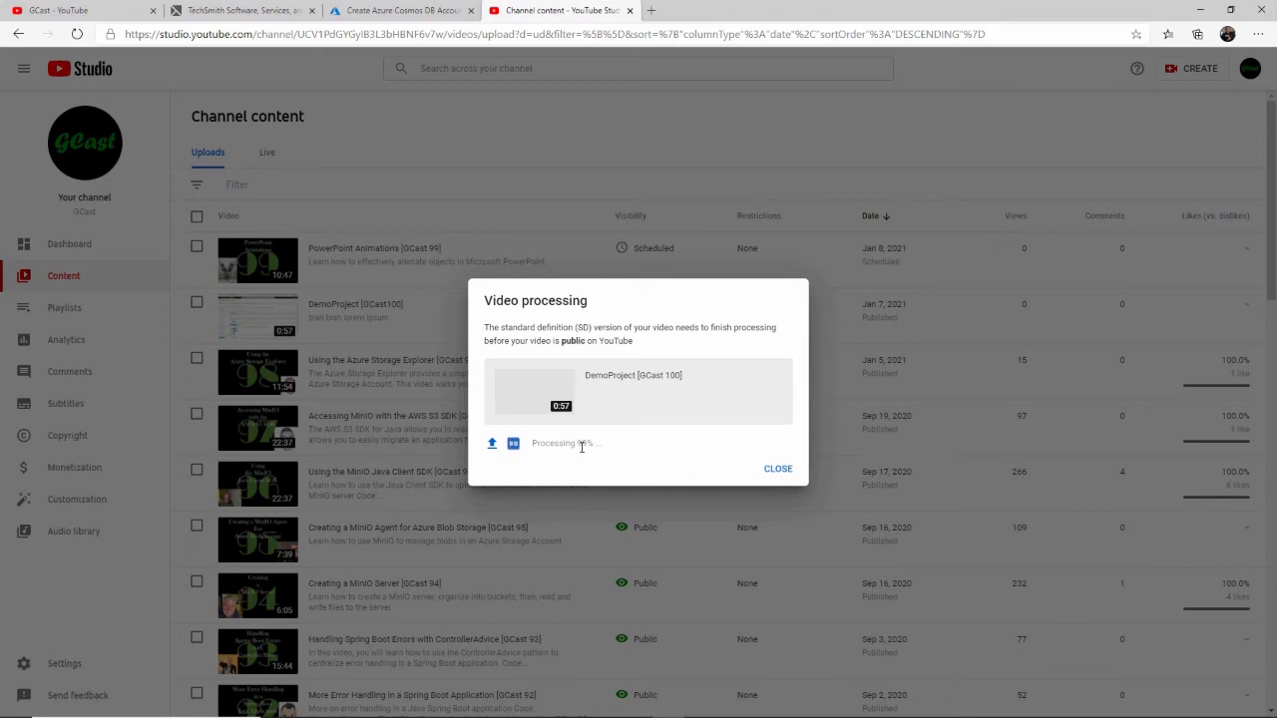
- Open the GCast YouTube channel page in a new browser tab
click(650, 10)
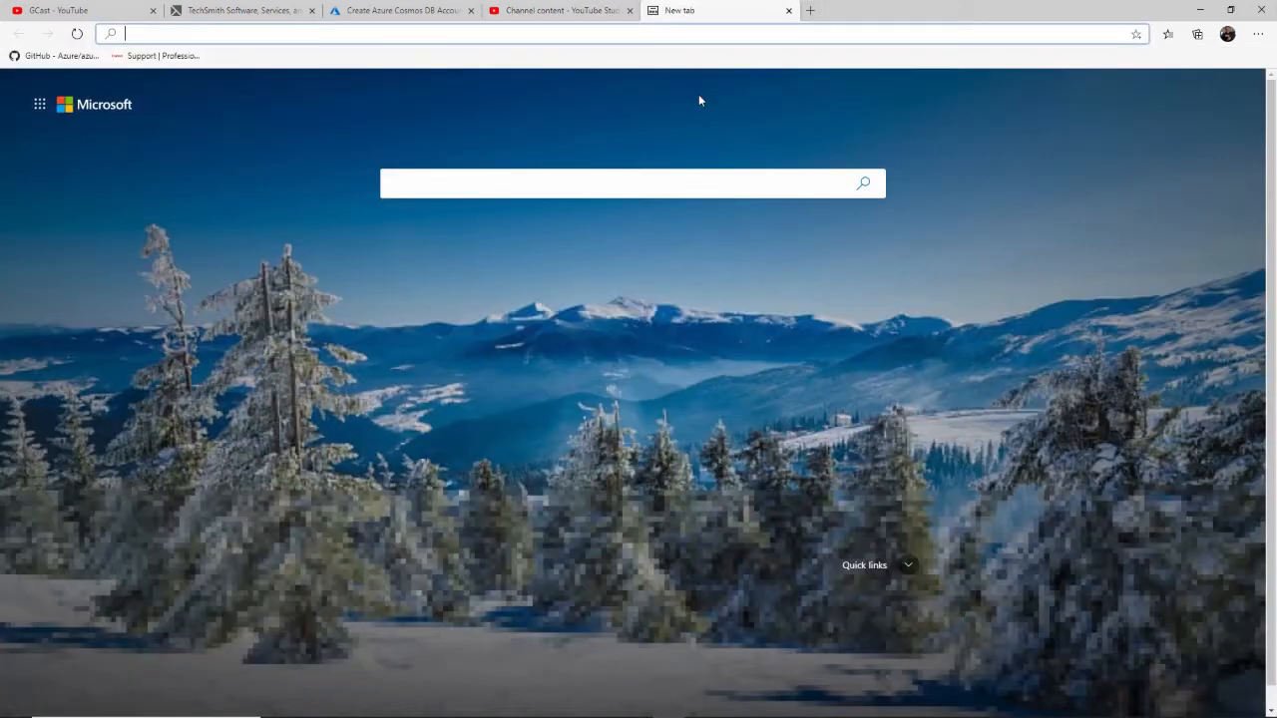
text(aka)
key(Return)
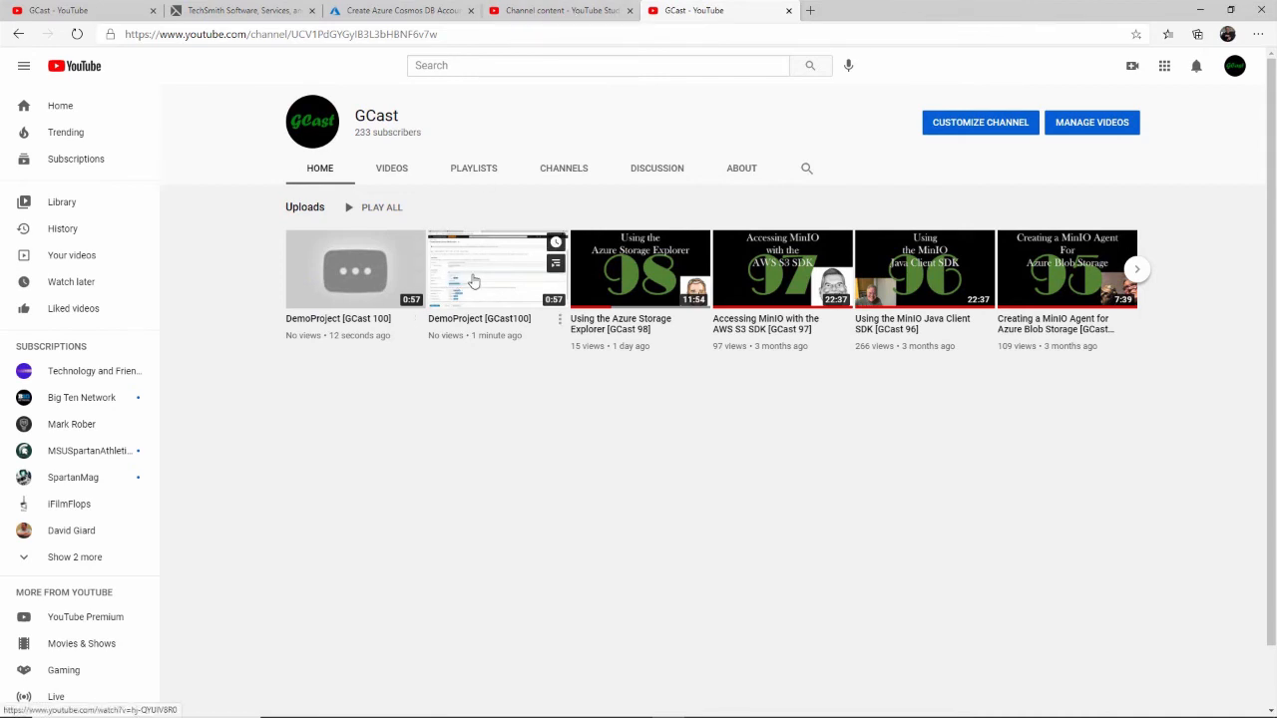
- Play the DemoProject [GCast100] video from the channel's uploads, pause it, and check the YouTube Studio page before returning to the video
mouse_move(474, 282)
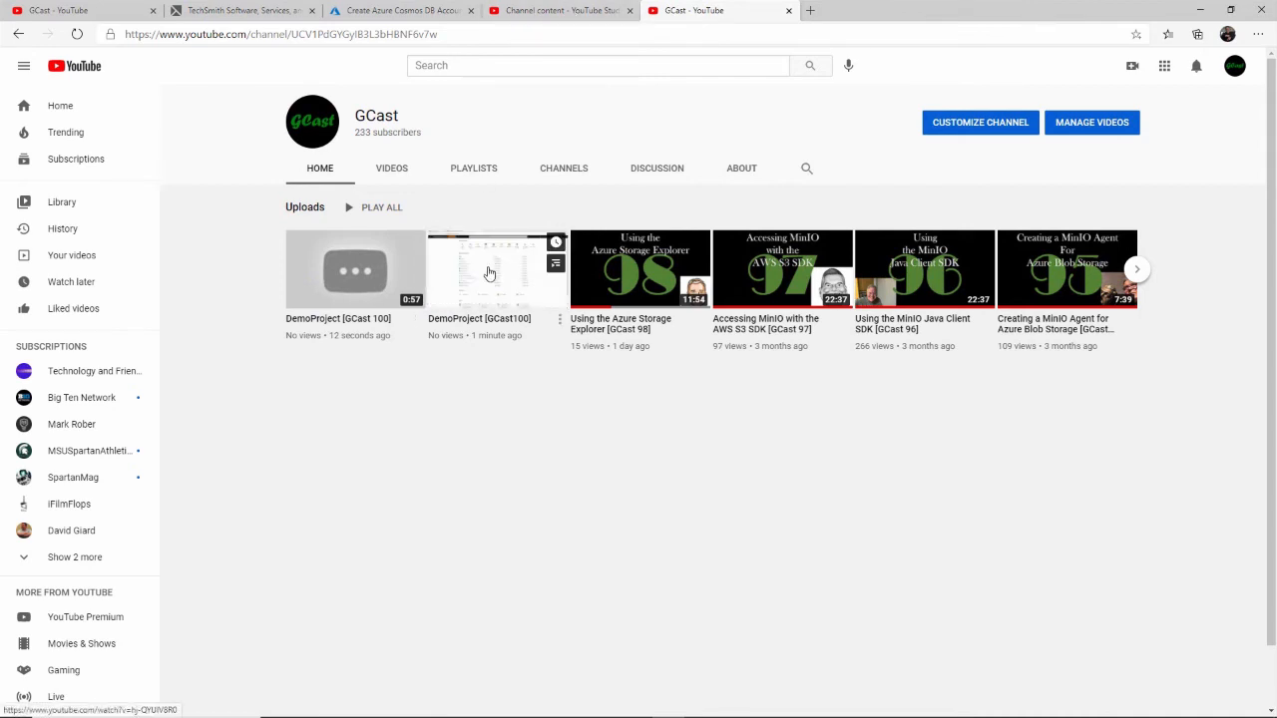
click(489, 272)
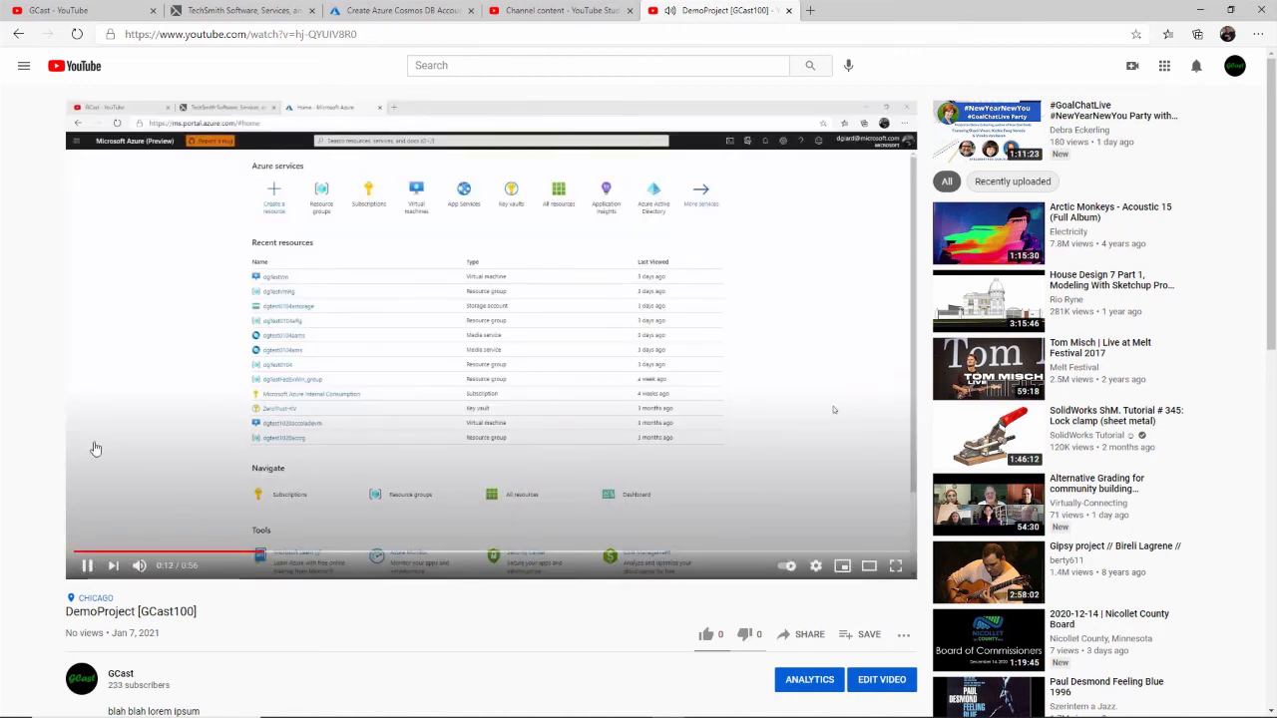
click(87, 566)
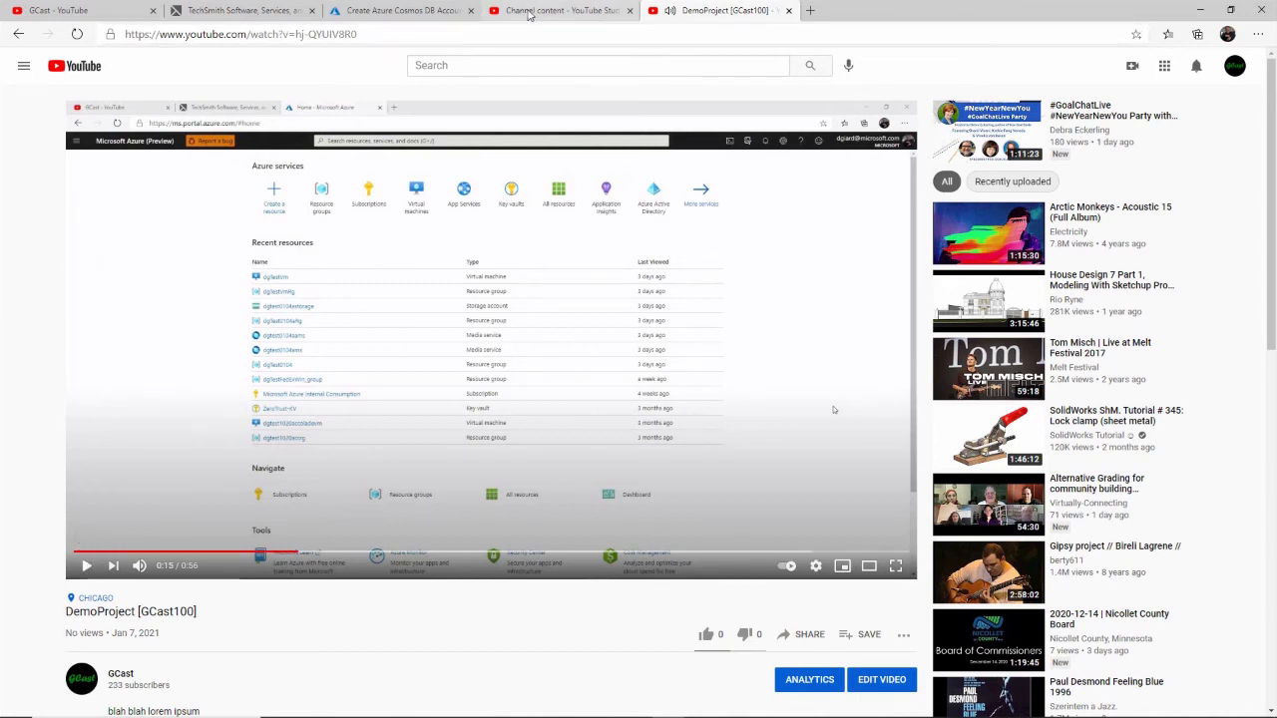
click(531, 12)
click(705, 12)
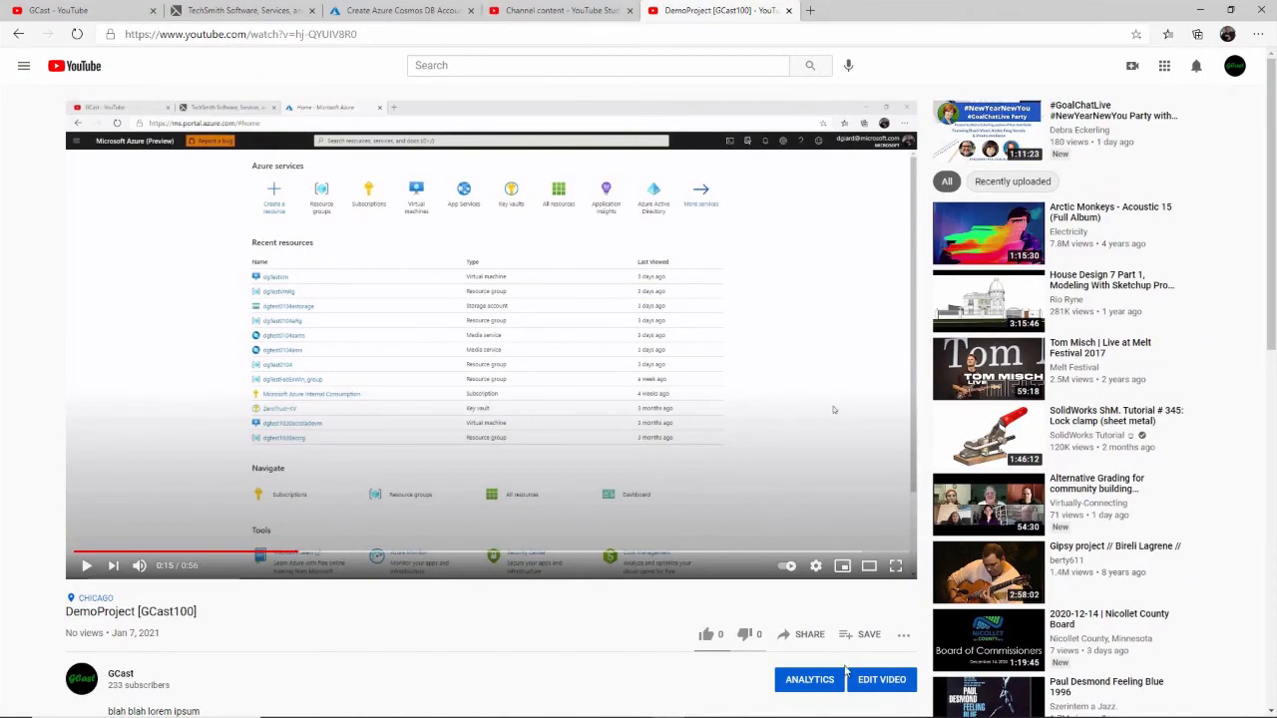
- Open the DemoProject [GCast100] video's details for editing and try the suggested thumbnails, finishing on the middle one
click(868, 679)
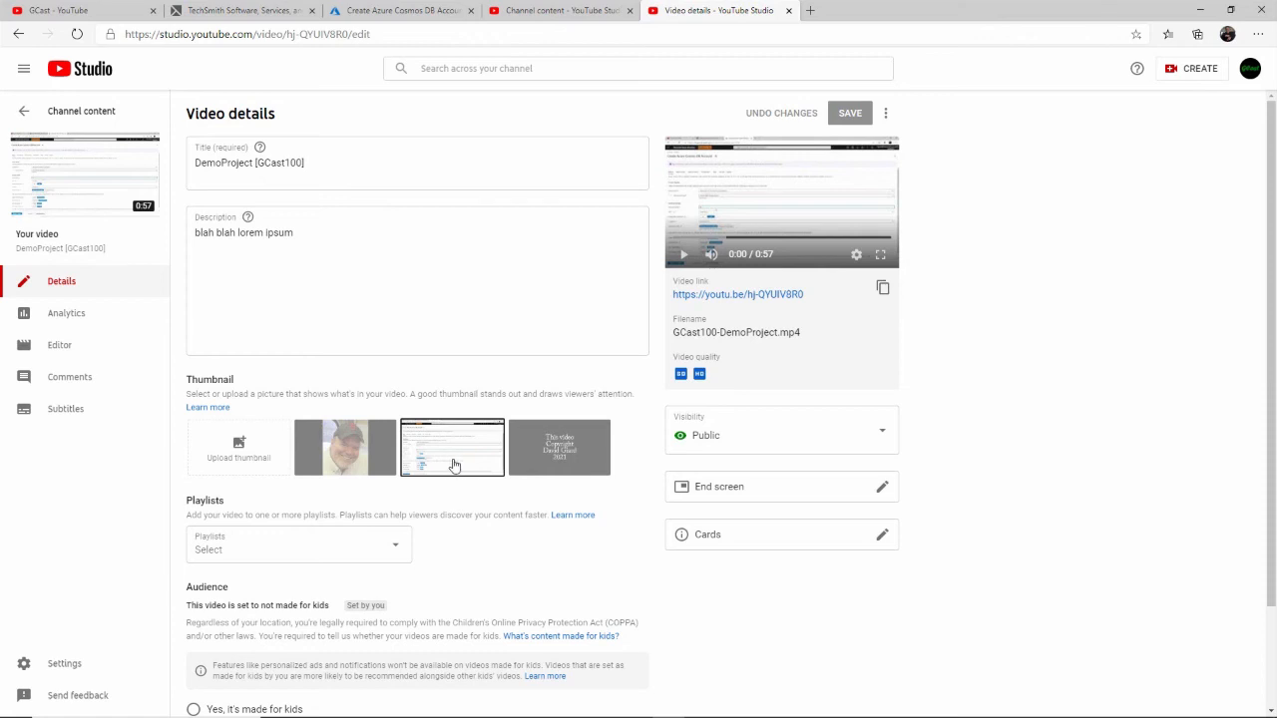
click(342, 457)
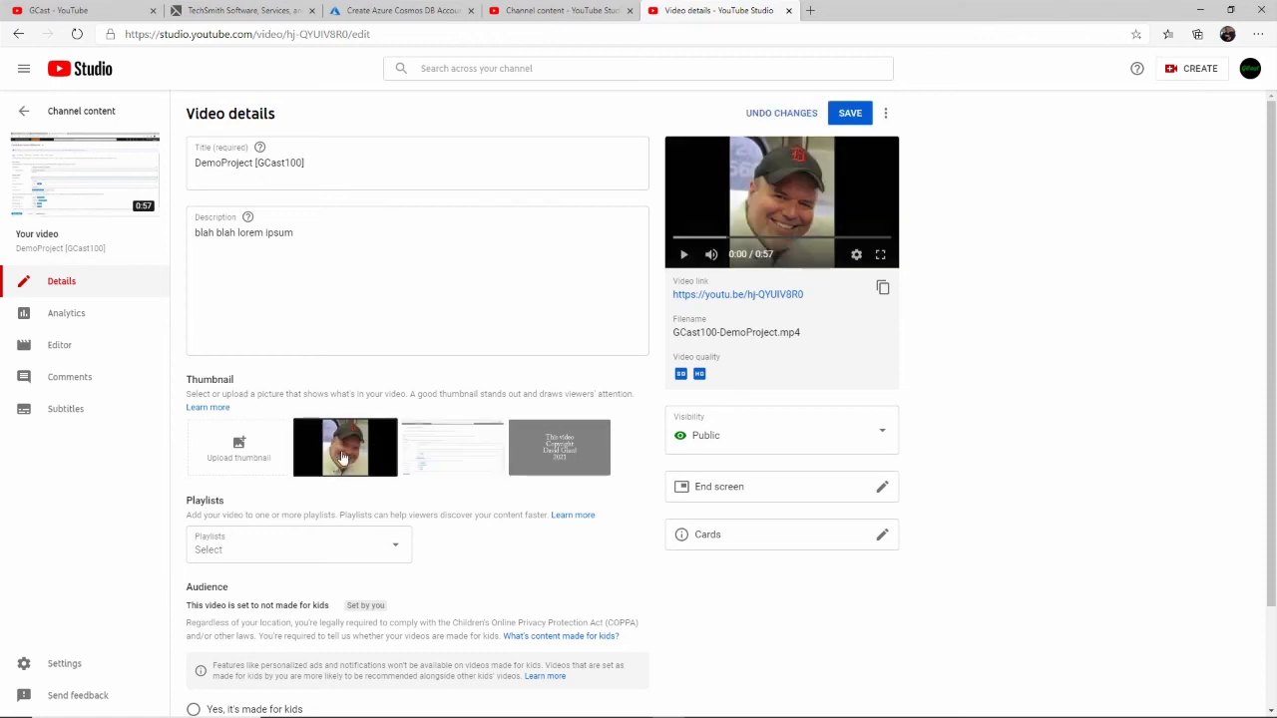
click(539, 451)
click(482, 457)
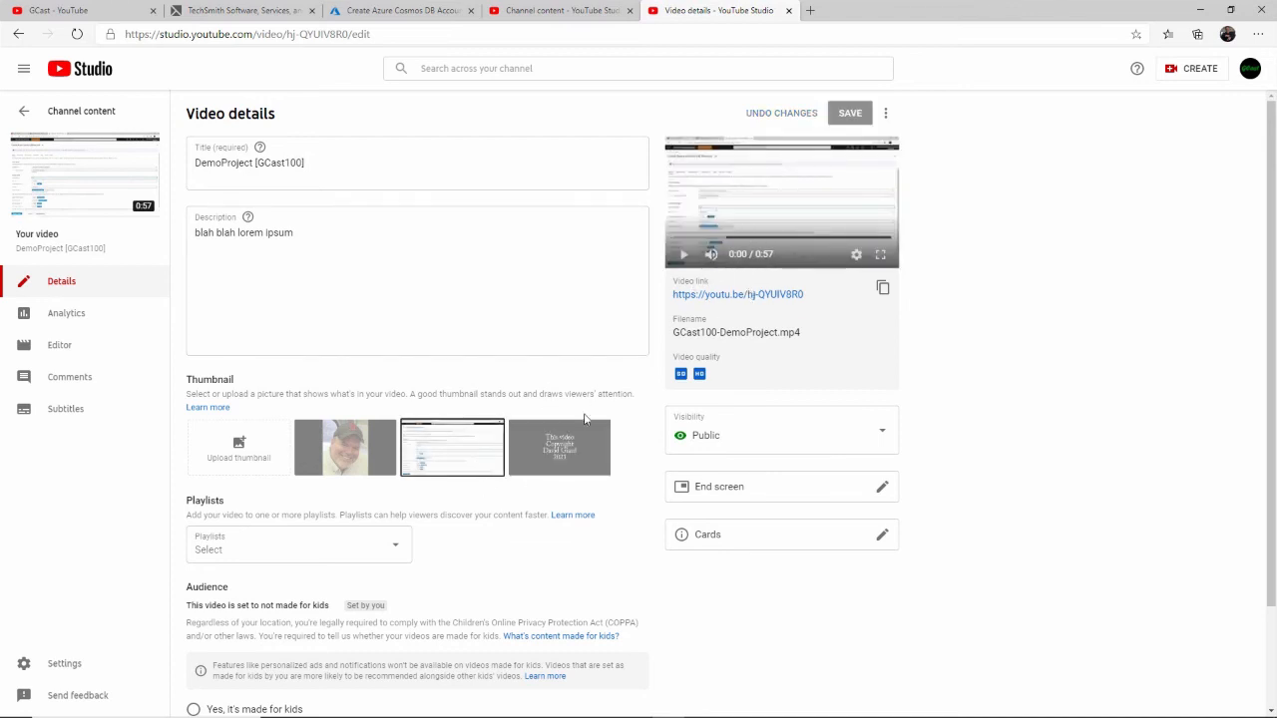
- Open the GCast YouTube channel page in a new browser tab to compare the thumbnails of its uploads
click(813, 11)
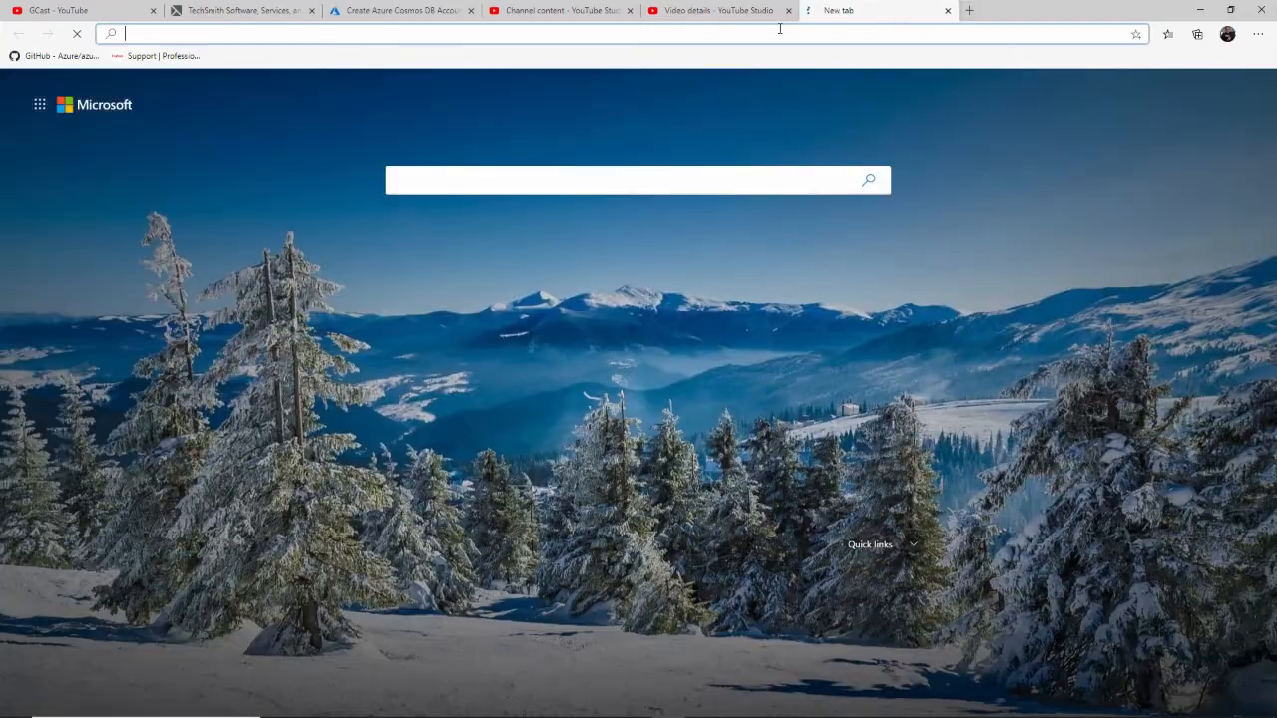
text(aka)
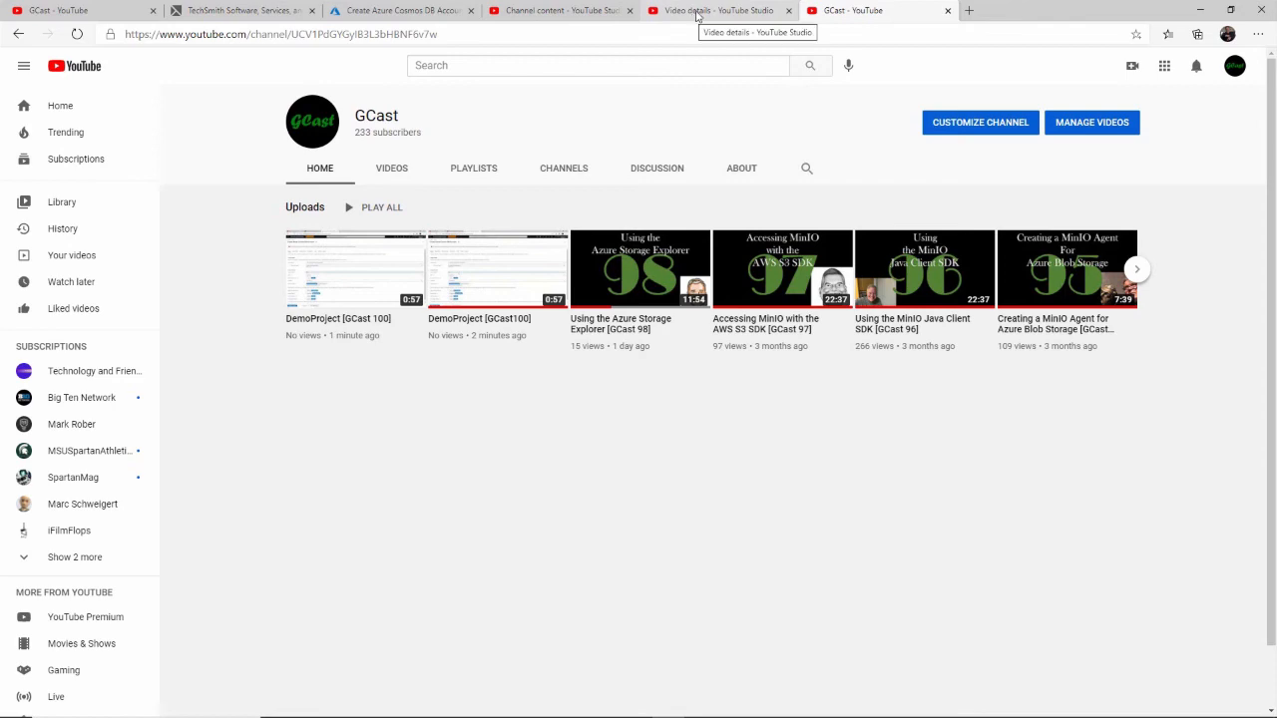
- Switch to PowerPoint and open the recent presentation GCast Titles.pptx
key(super)
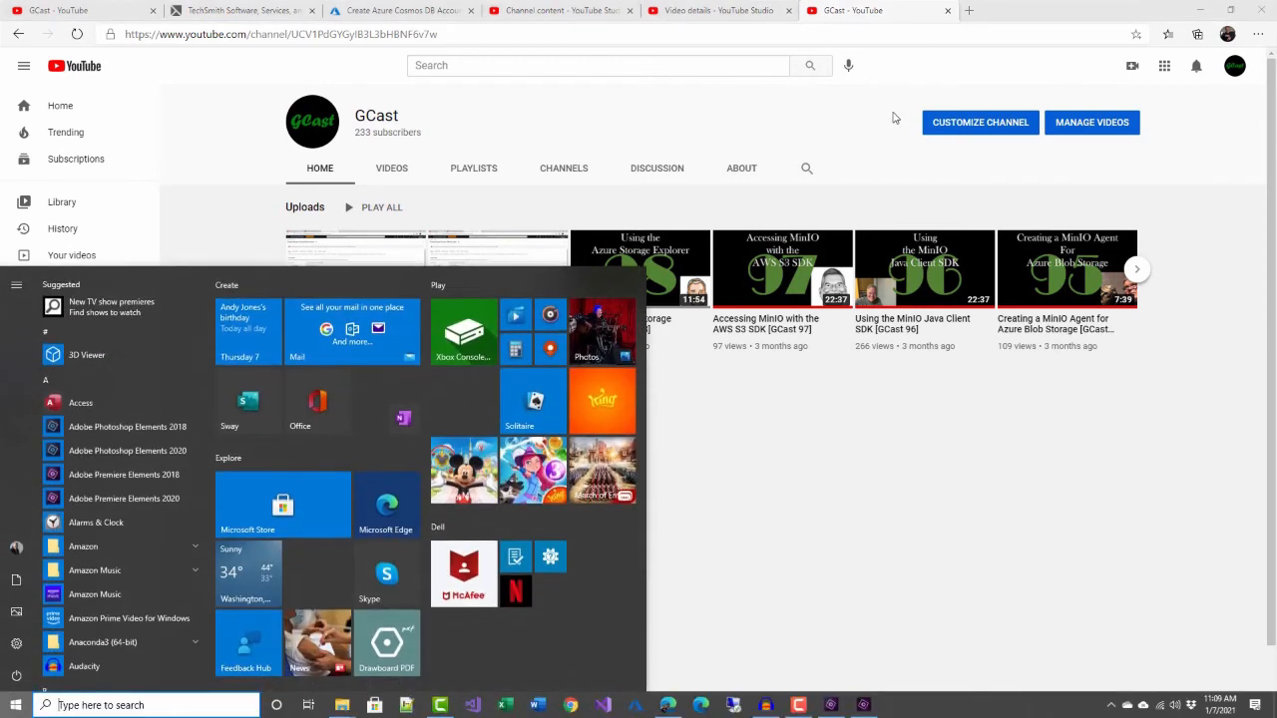
text(power)
key(Return)
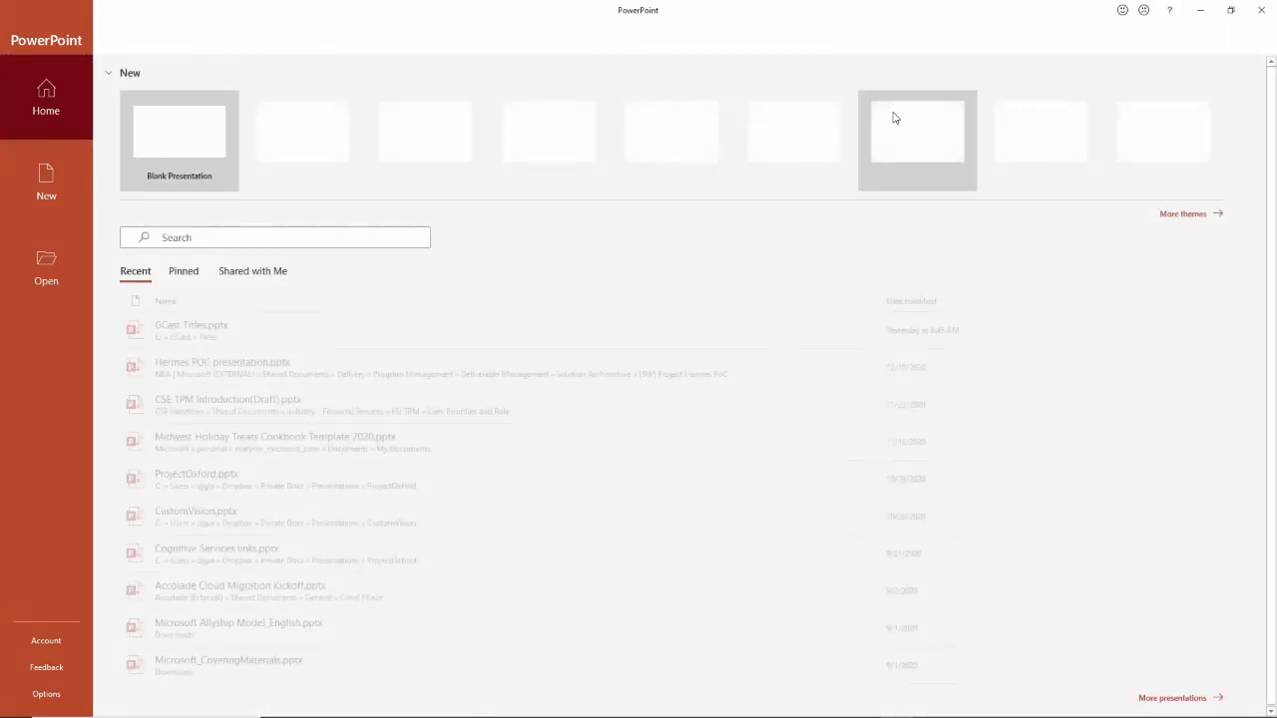
click(442, 329)
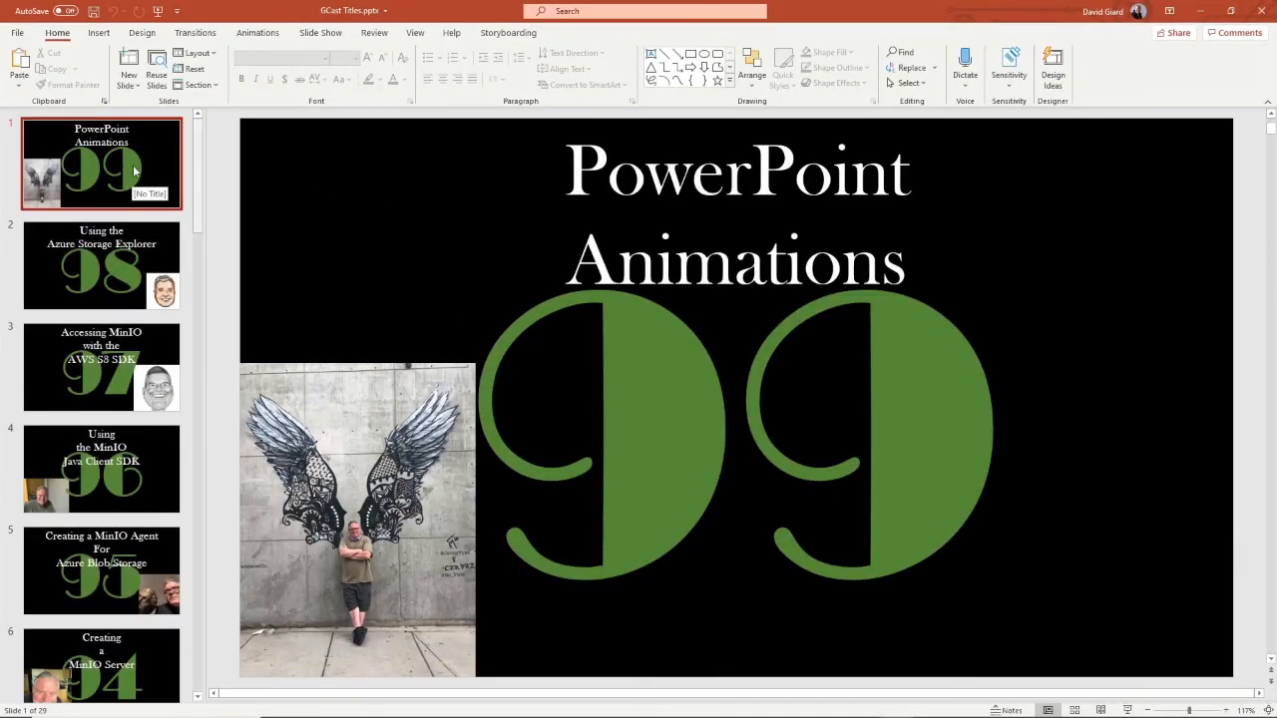
- Duplicate the PowerPoint Animations title slide and change the large episode number on the first slide to 100
right_click(155, 141)
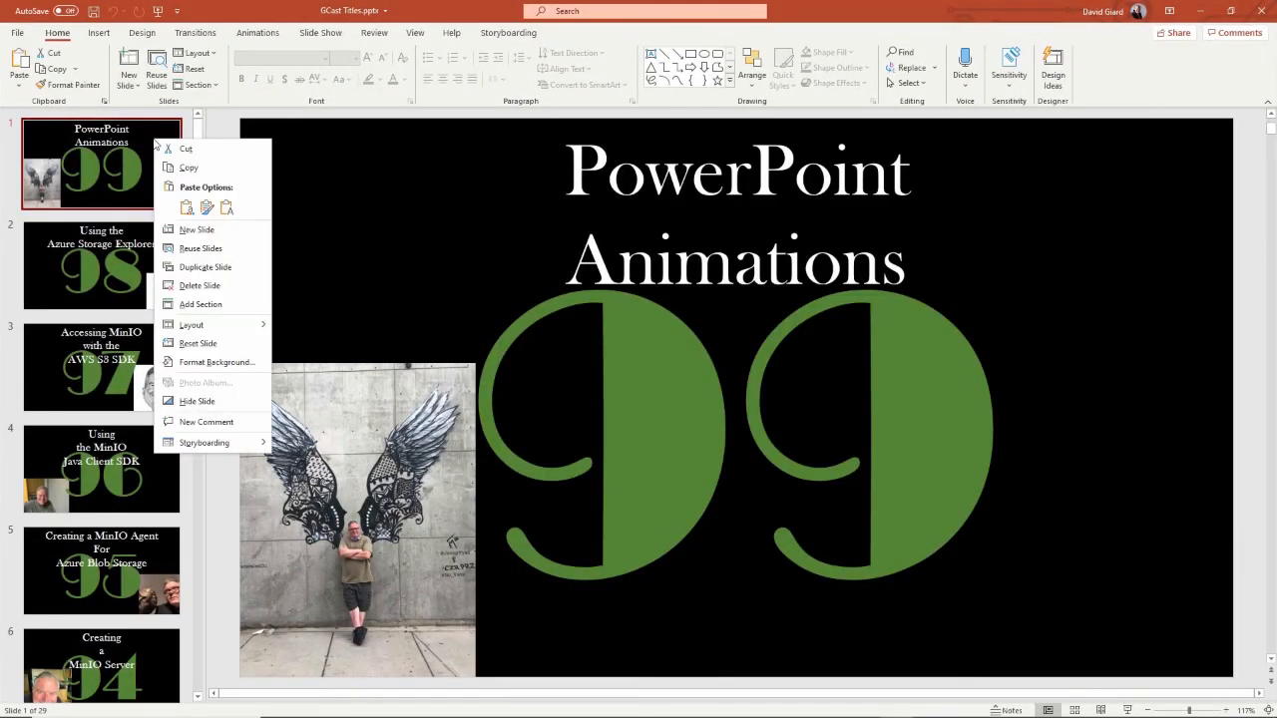
click(193, 269)
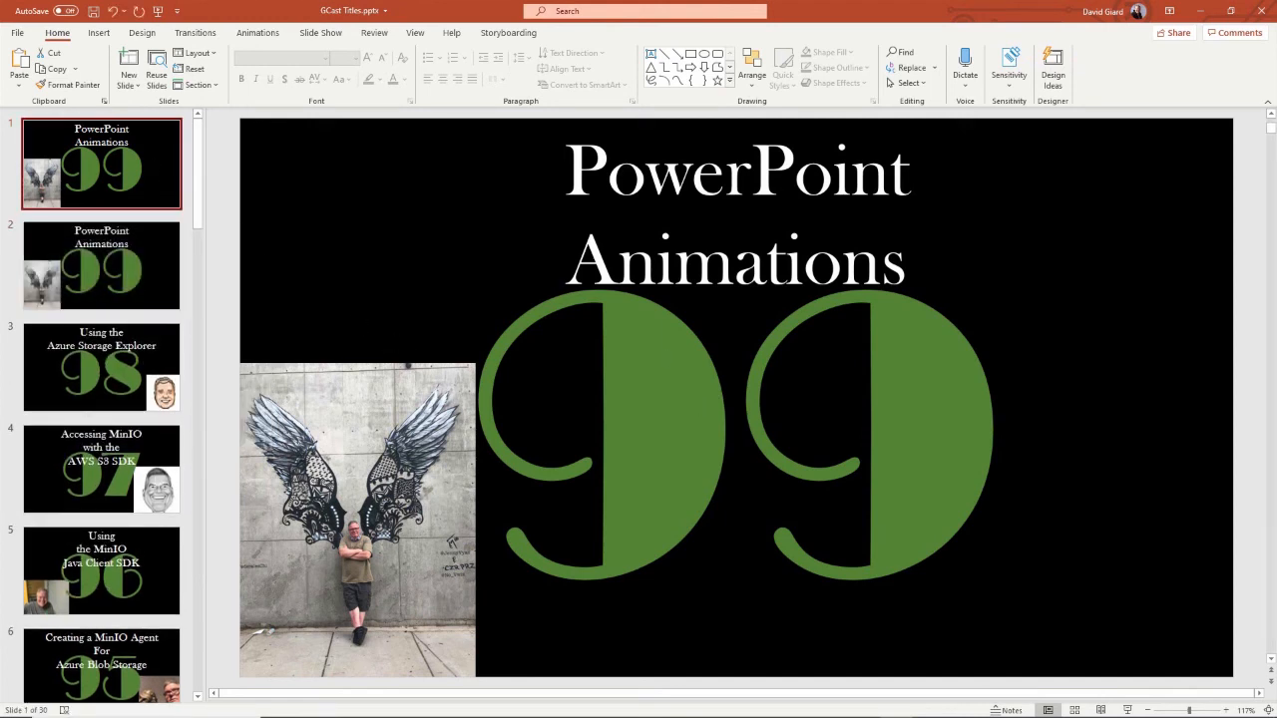
click(736, 421)
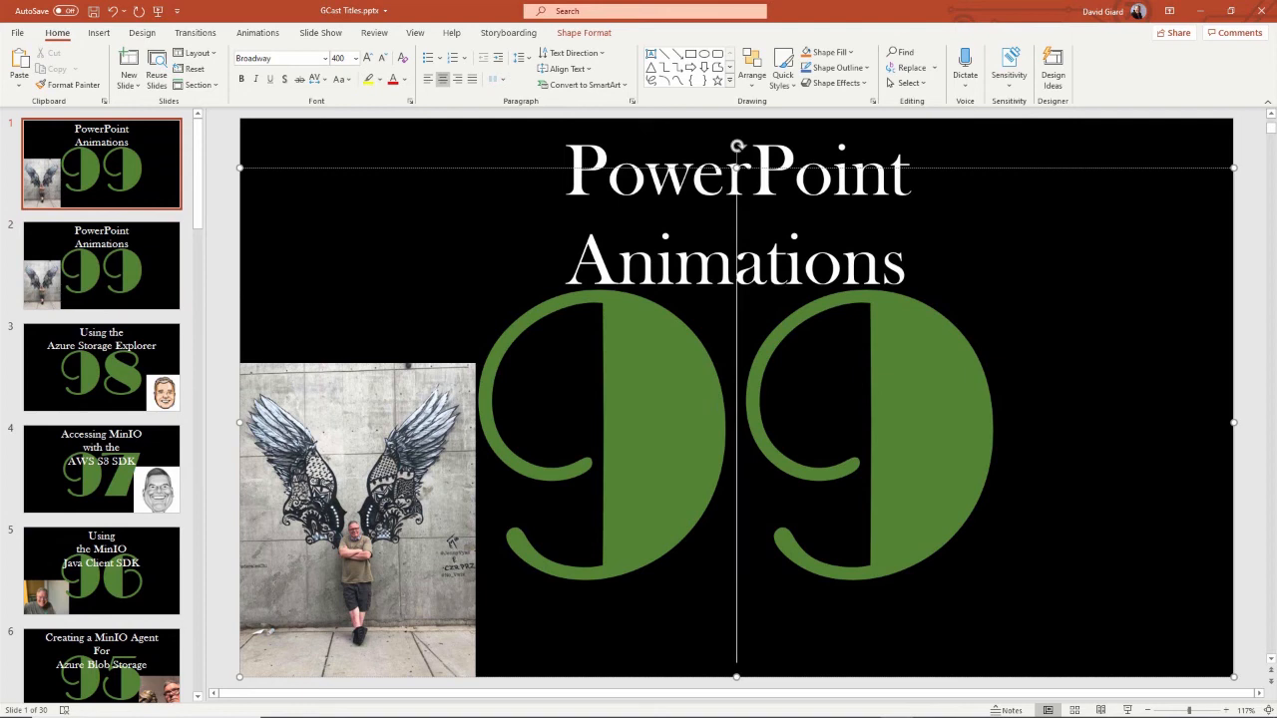
key(Delete)
key(BackSpace)
text(100)
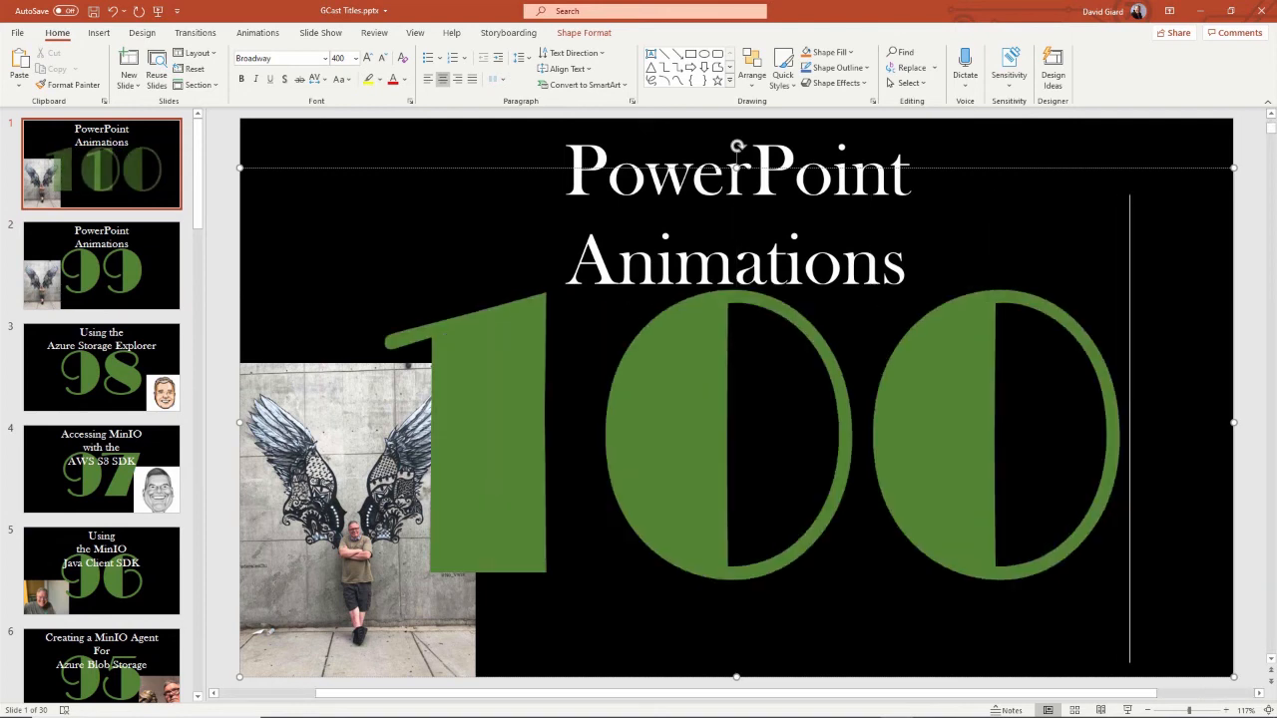
- Replace the "PowerPoint Animations" title on the first slide with text beginning "Demo"
click(766, 257)
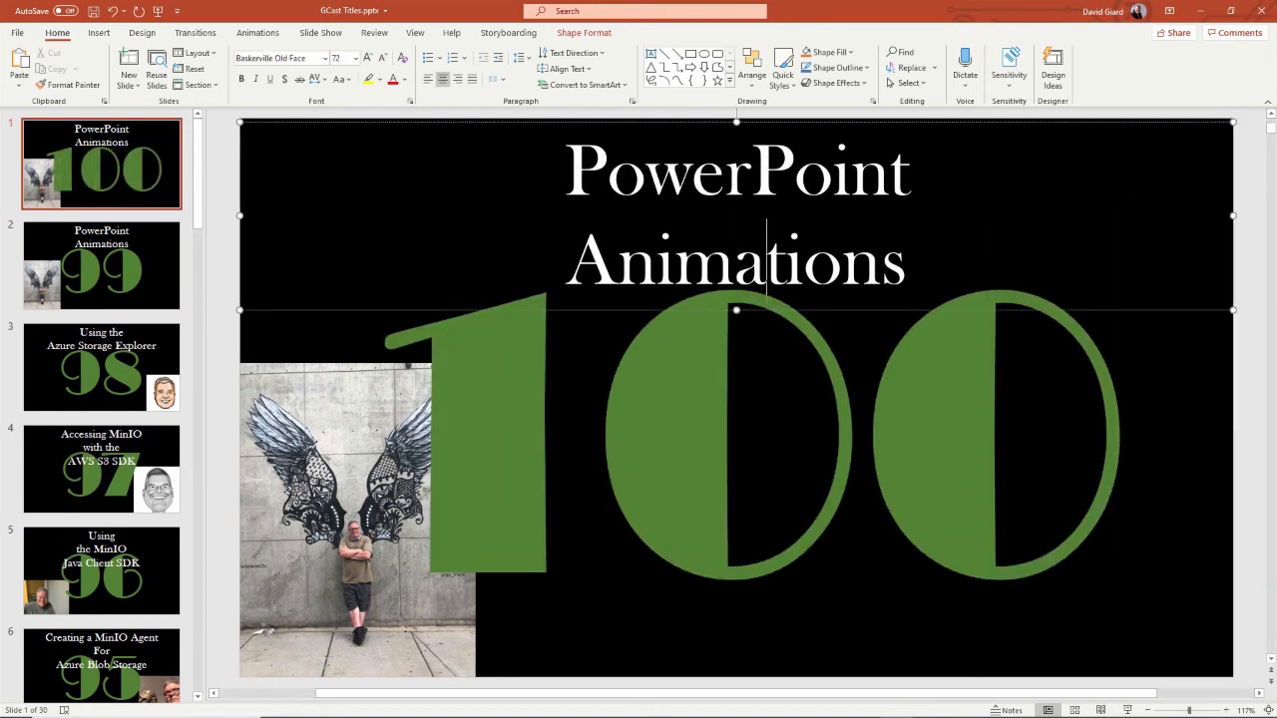
key(ctrl+a)
text(Demo)
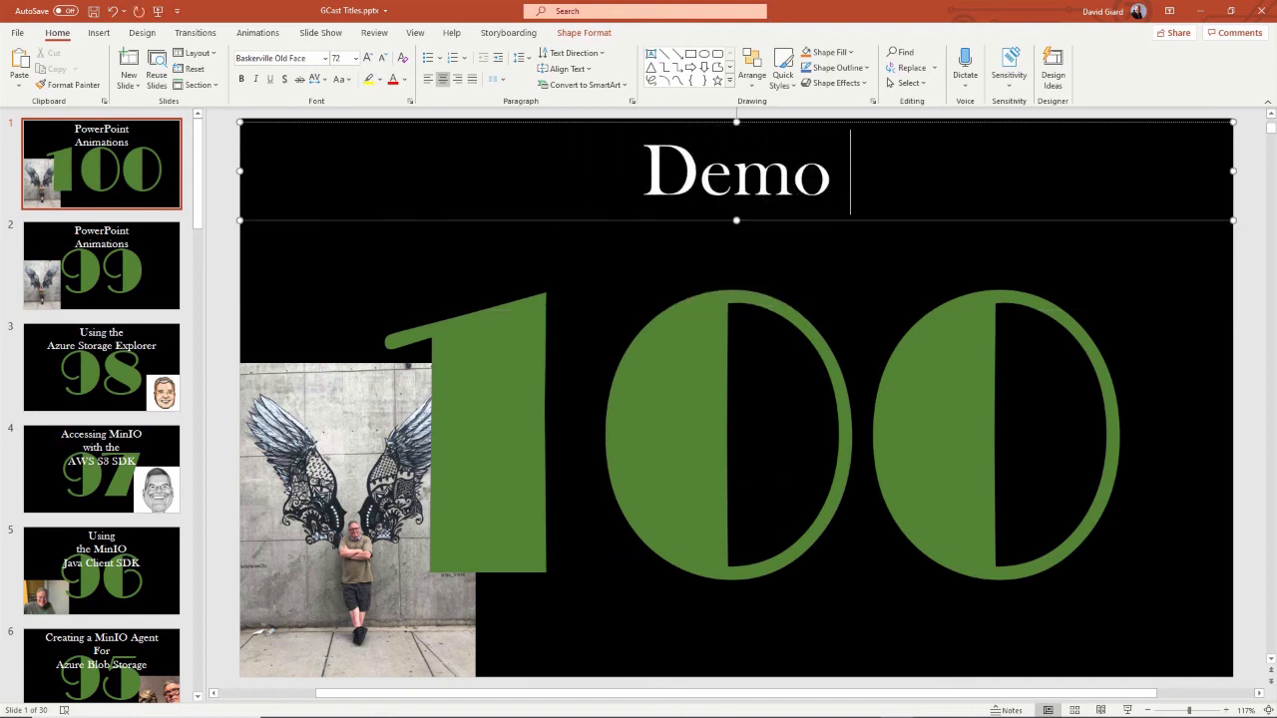